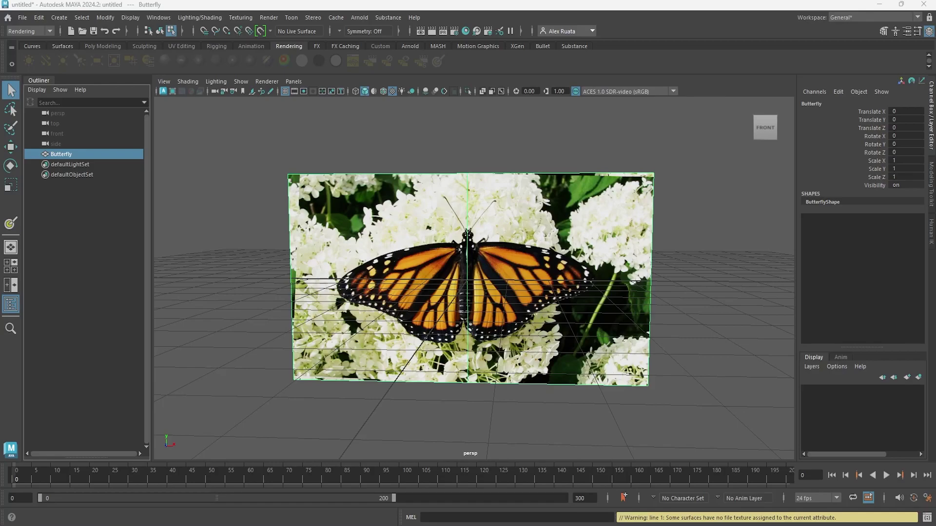
Step: Examine the Butterfly plane from several angles, with its texture display switched off and back on
alt+drag(417, 236, 376, 265)
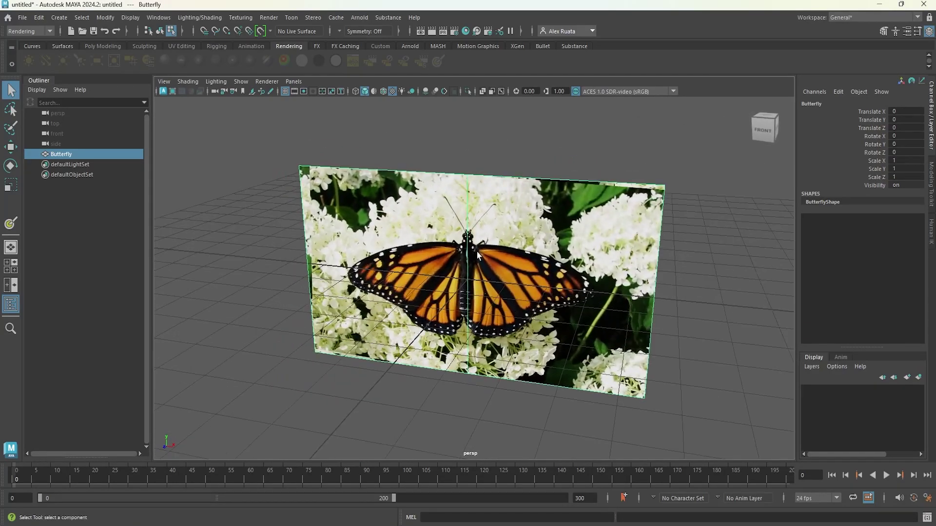
alt+drag(409, 318, 428, 298)
alt+right_drag(428, 298, 544, 305)
mouse_move(517, 302)
alt+mouse_down()
mouse_move(477, 299)
mouse_move(524, 300)
mouse_move(518, 303)
alt+mouse_up()
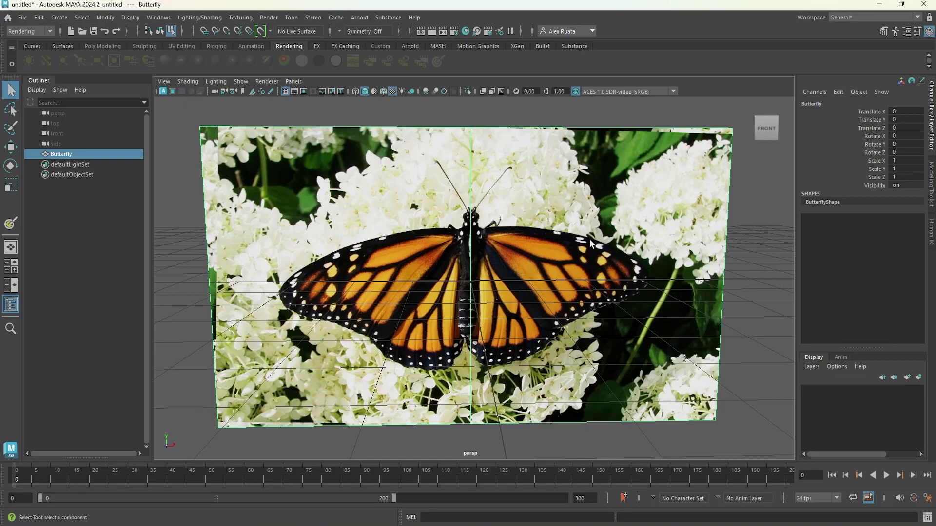
mouse_move(560, 306)
alt+mouse_down()
mouse_move(514, 309)
mouse_move(579, 302)
mouse_move(561, 307)
alt+mouse_up()
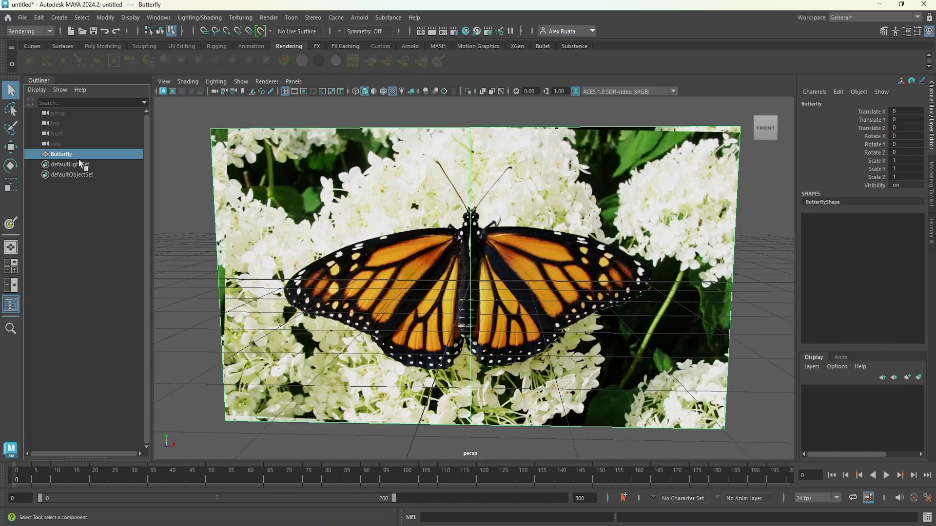
alt+drag(439, 191, 424, 198)
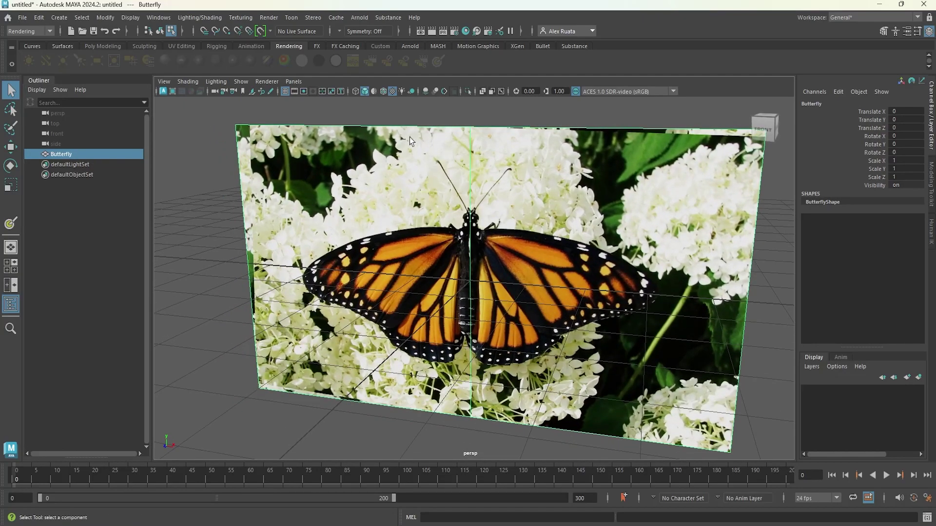
click(392, 91)
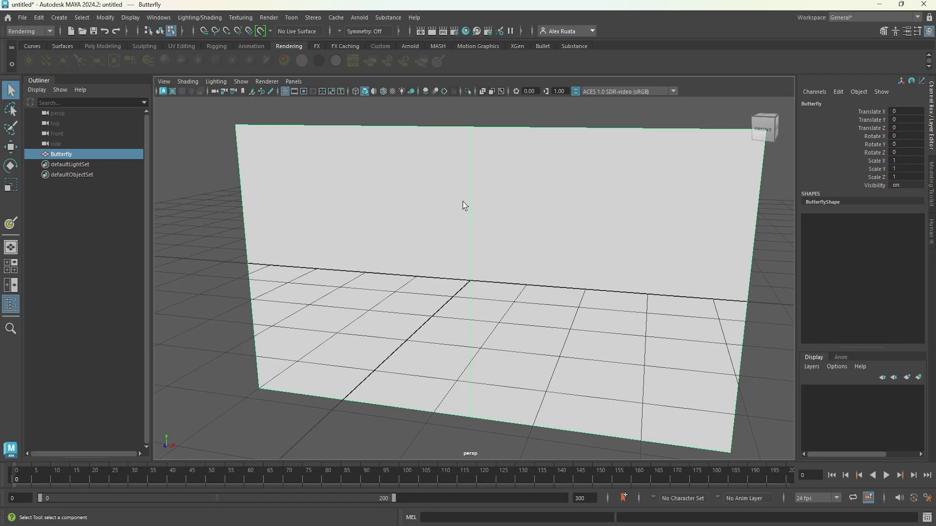
click(392, 91)
alt+drag(424, 229, 435, 241)
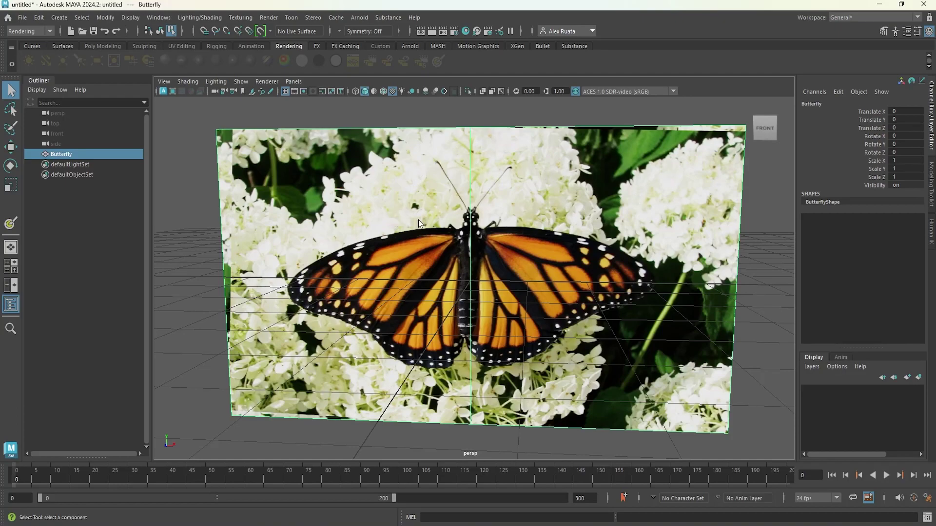
alt+drag(466, 219, 474, 223)
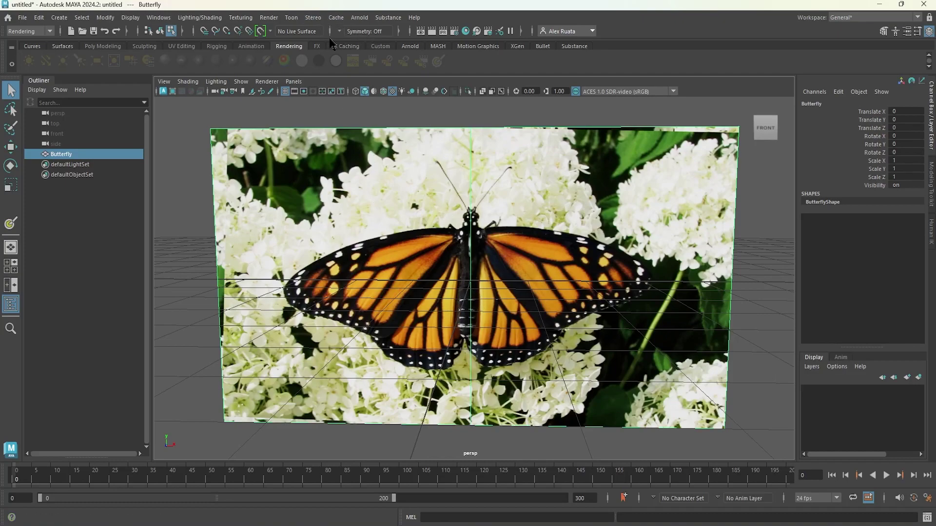
Step: Switch to the Modeling menu set and open the UV Editor to view the Butterfly plane's UVs over Monarch.jpg
click(23, 32)
click(24, 42)
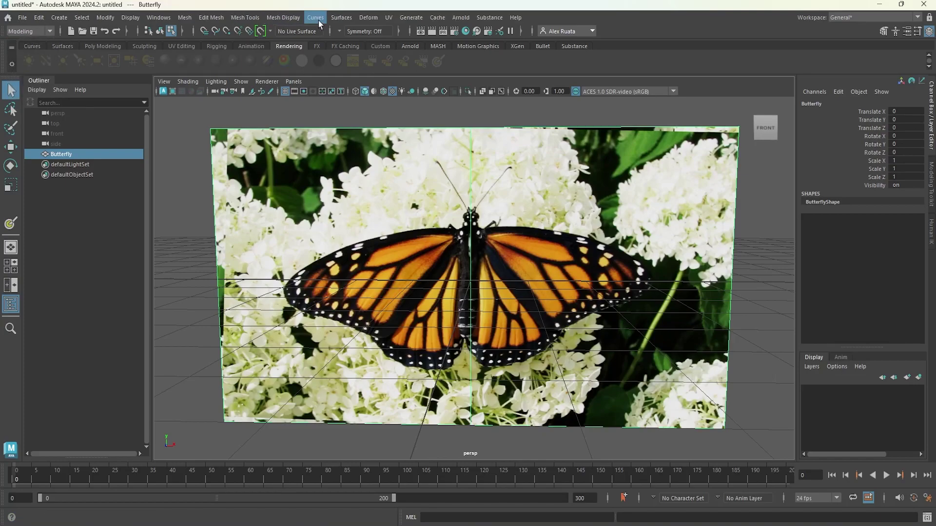
click(388, 21)
click(406, 38)
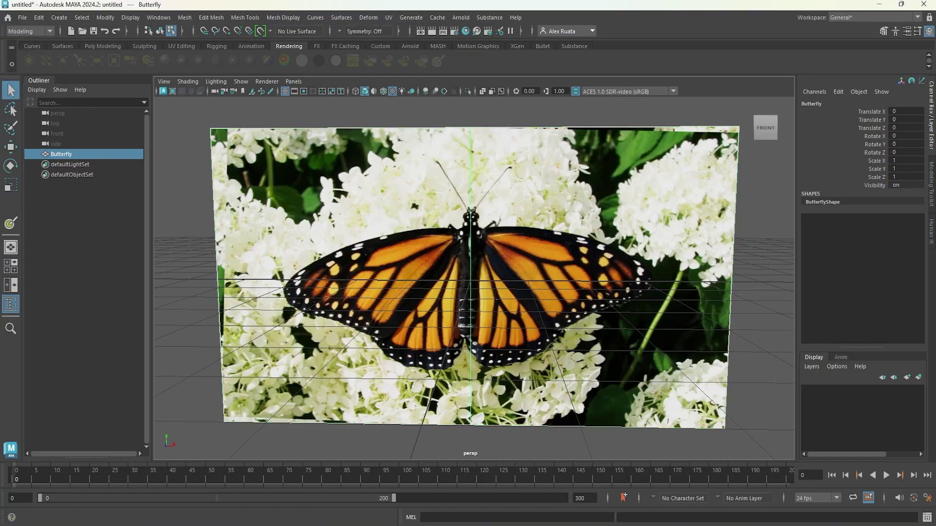
drag(0, 45, 497, 30)
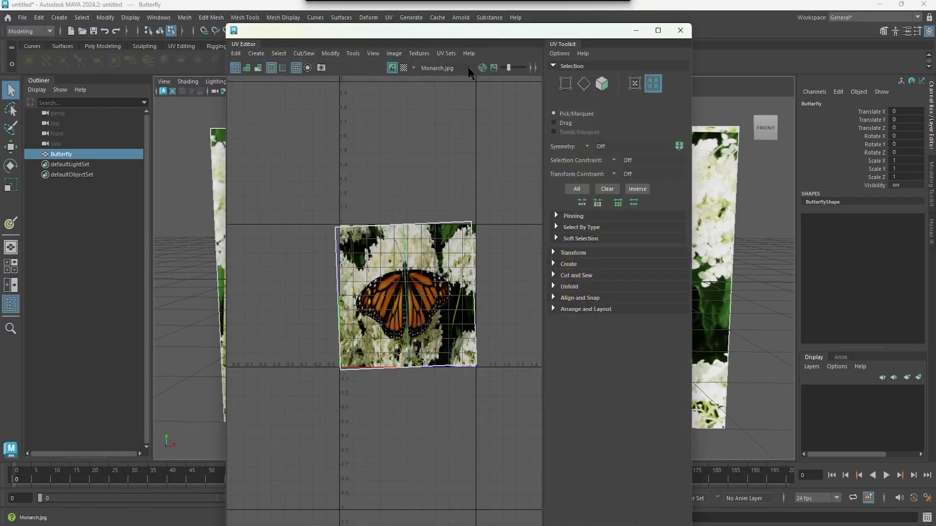
Step: Try shifting the Butterfly plane's UV shell horizontally, undo the move and leave the UV Editor
click(449, 235)
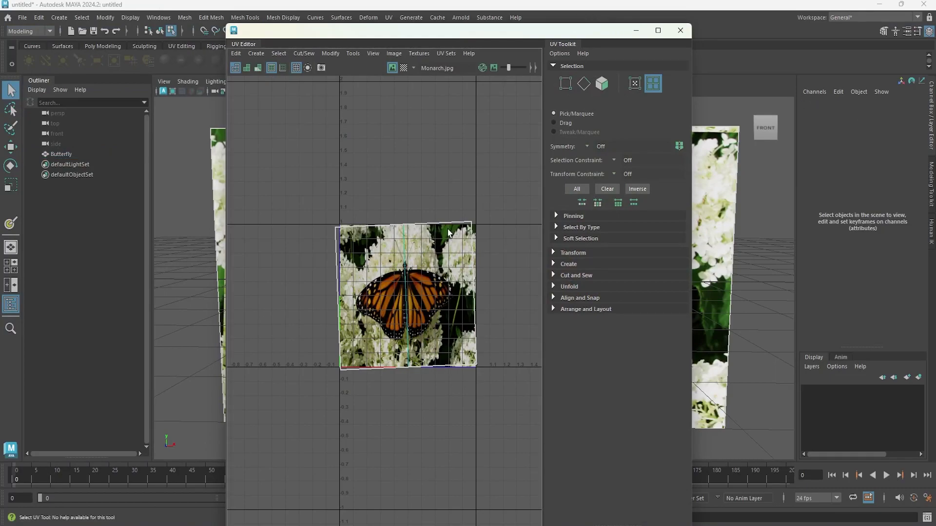
key(e)
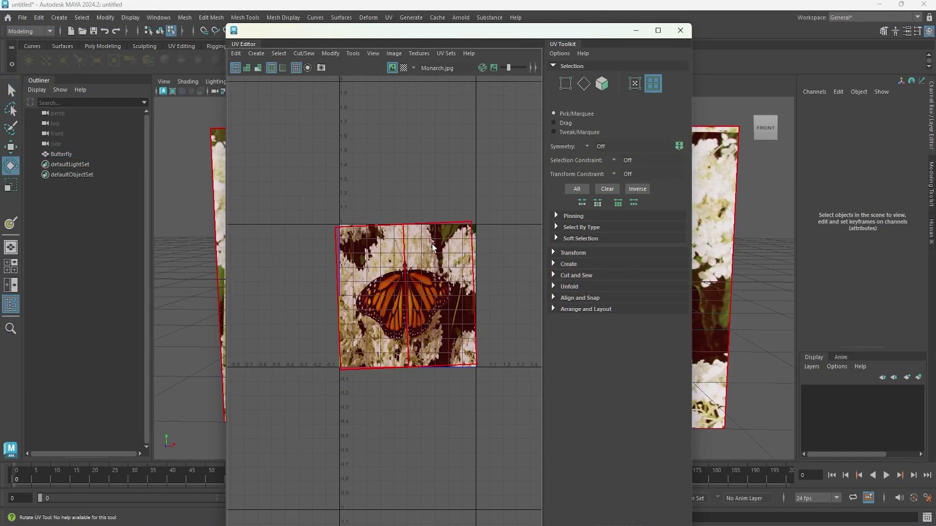
click(436, 247)
mouse_move(433, 240)
mouse_down()
mouse_move(444, 247)
mouse_move(428, 242)
mouse_move(442, 238)
mouse_up()
drag(542, 54, 840, 25)
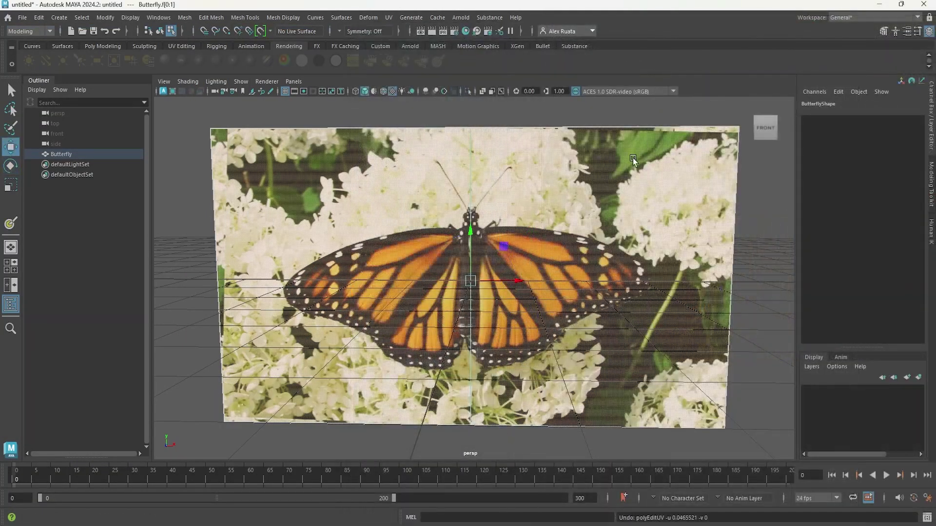
Step: Return from face selection to selecting the whole Butterfly object
alt+drag(516, 229, 538, 221)
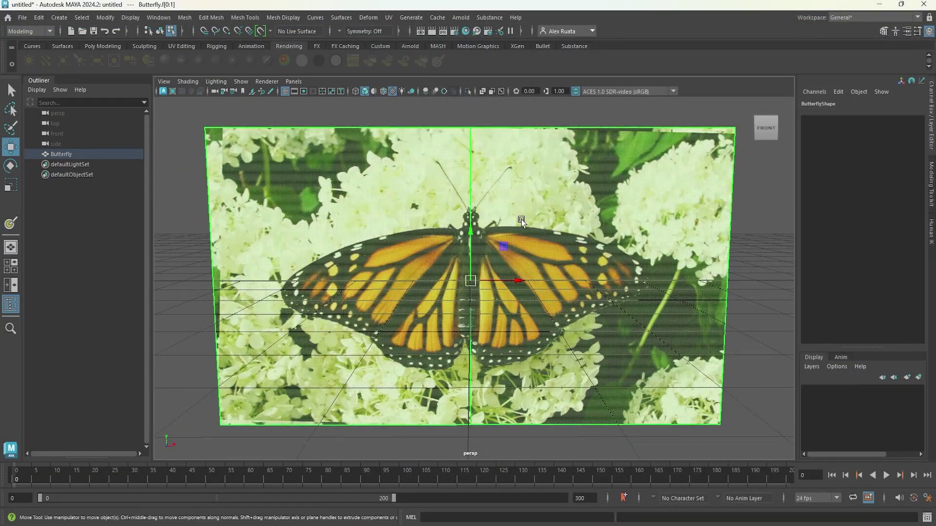
scroll(520, 219, down, 2)
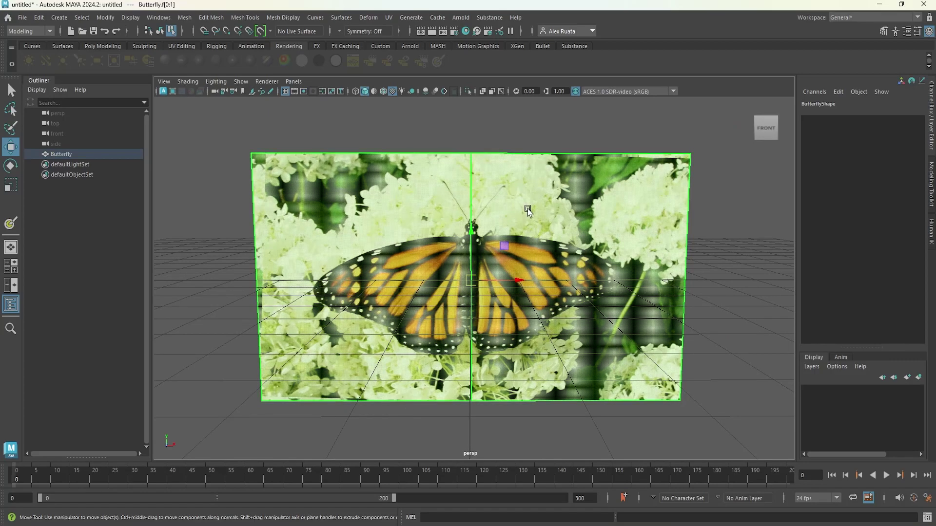
click(69, 156)
alt+drag(428, 253, 412, 252)
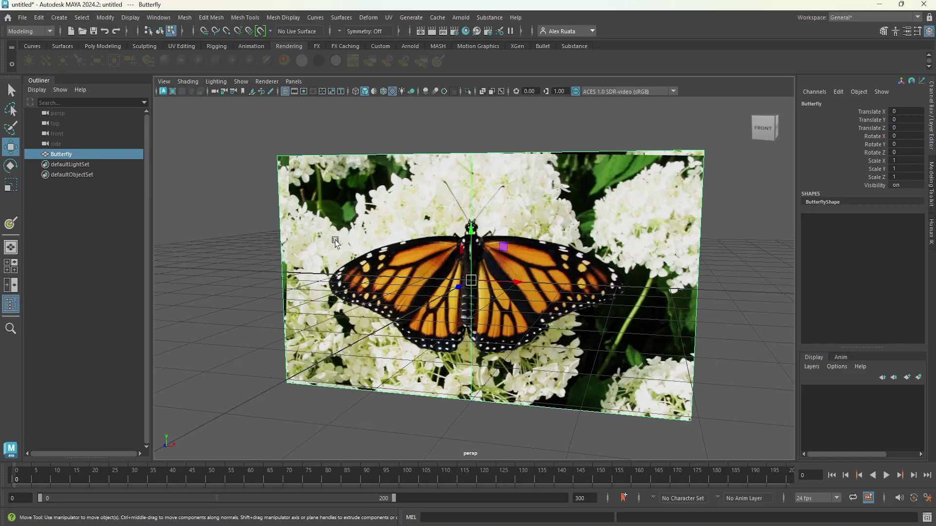
mouse_move(337, 255)
alt+mouse_down()
mouse_move(363, 254)
mouse_move(354, 257)
alt+mouse_up()
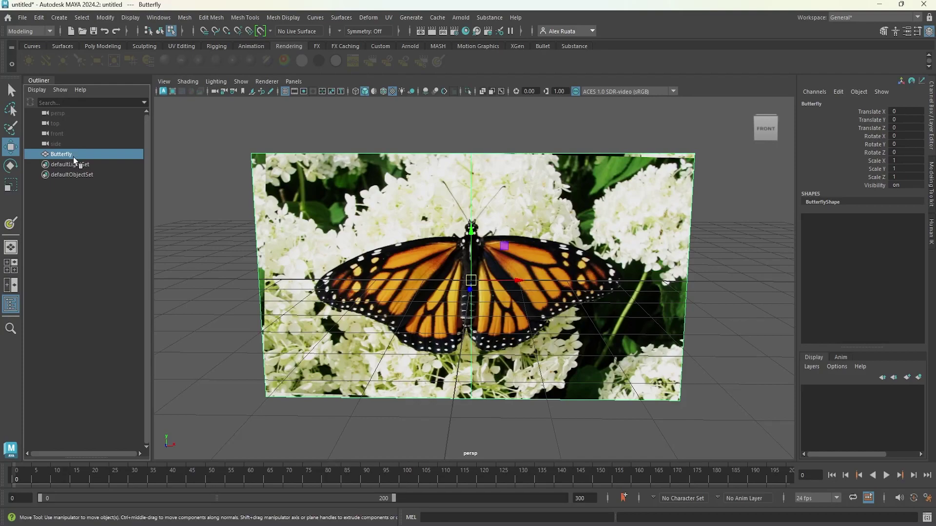
Step: Switch to the Rendering menu set and open the 3D Paint Tool's settings for the Butterfly plane
click(30, 31)
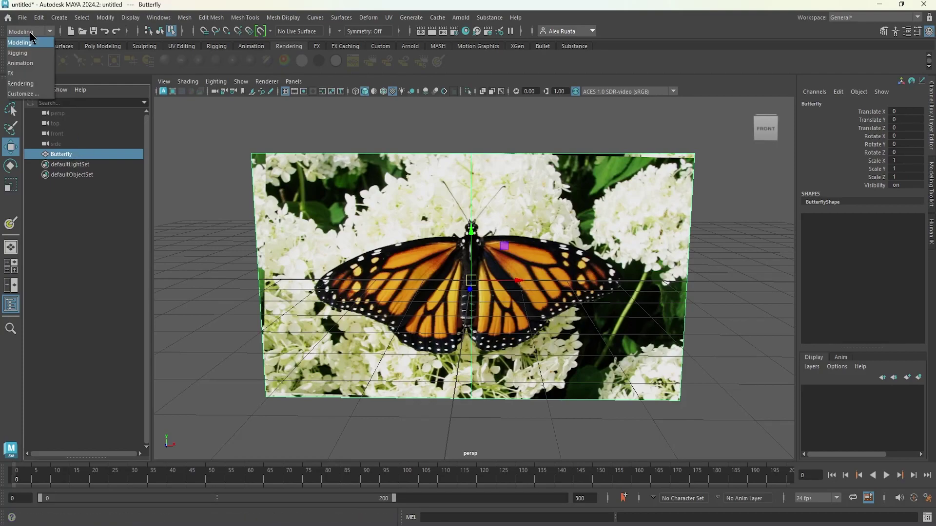
click(34, 83)
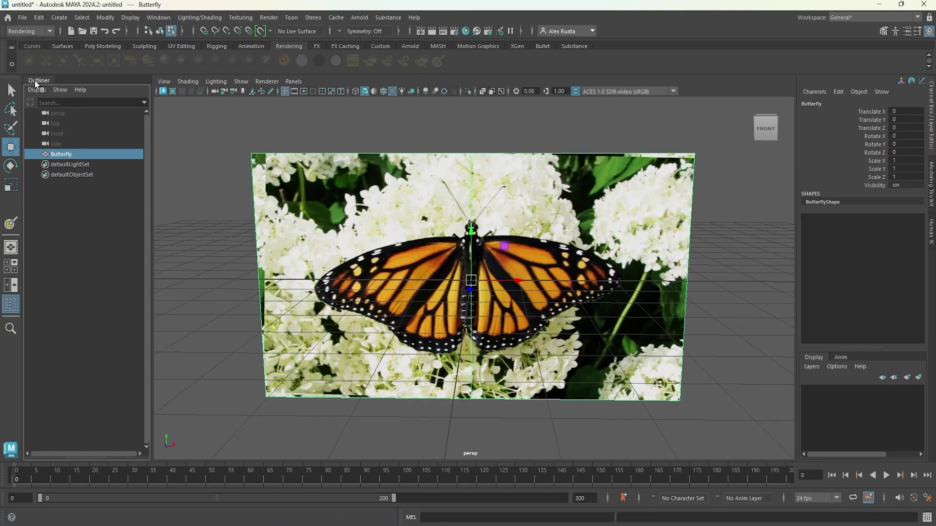
click(242, 18)
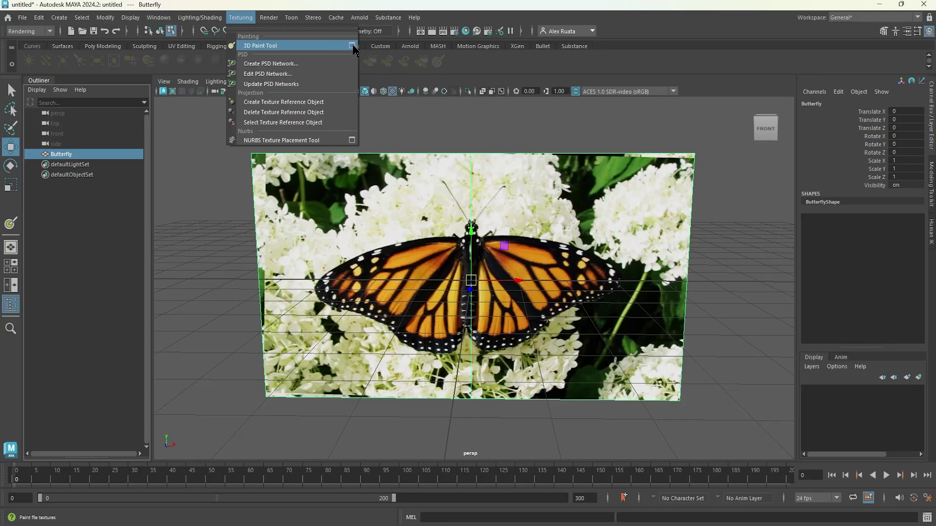
click(352, 46)
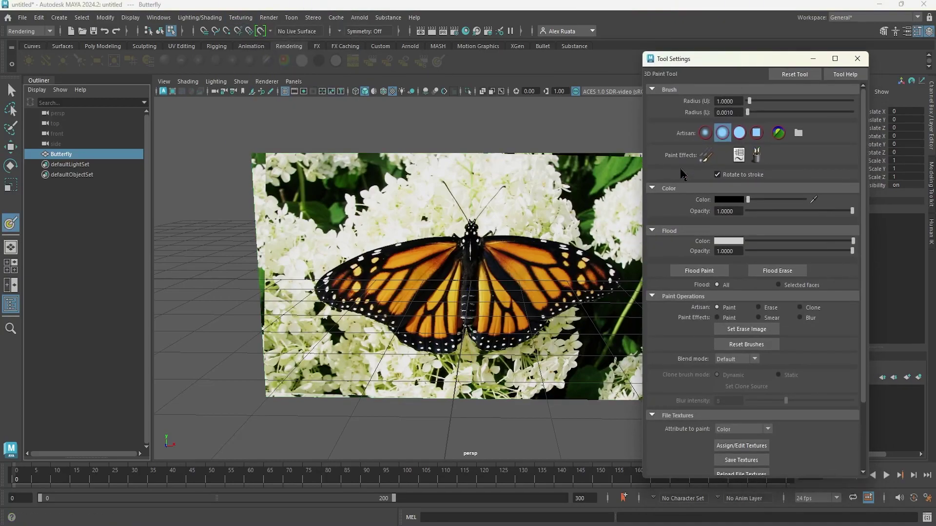
Step: Choose Transparency as the attribute to paint and open its Assign/Edit File Textures dialog
scroll(682, 195, down, 3)
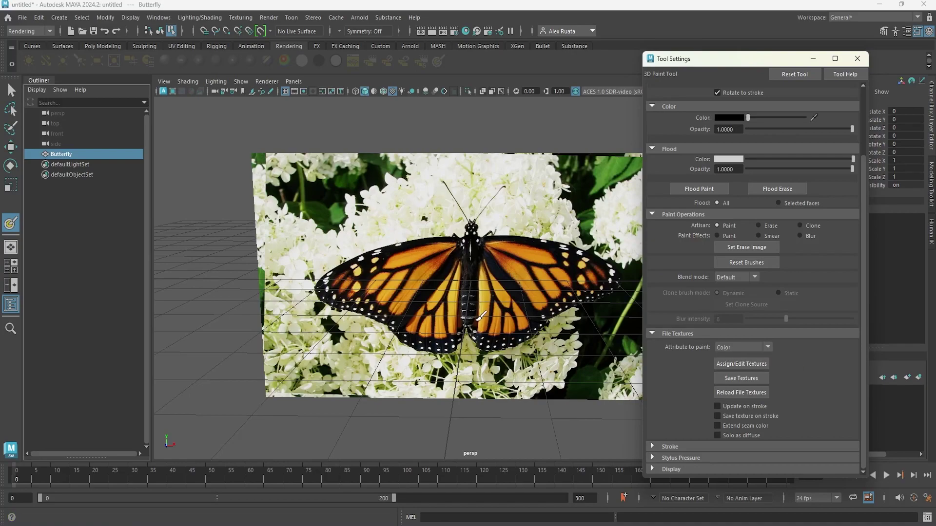
click(741, 347)
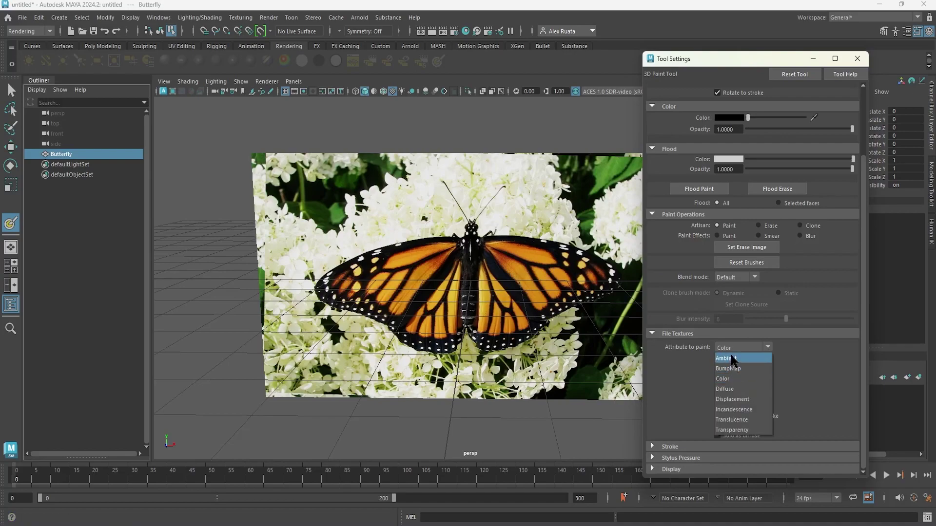
click(746, 430)
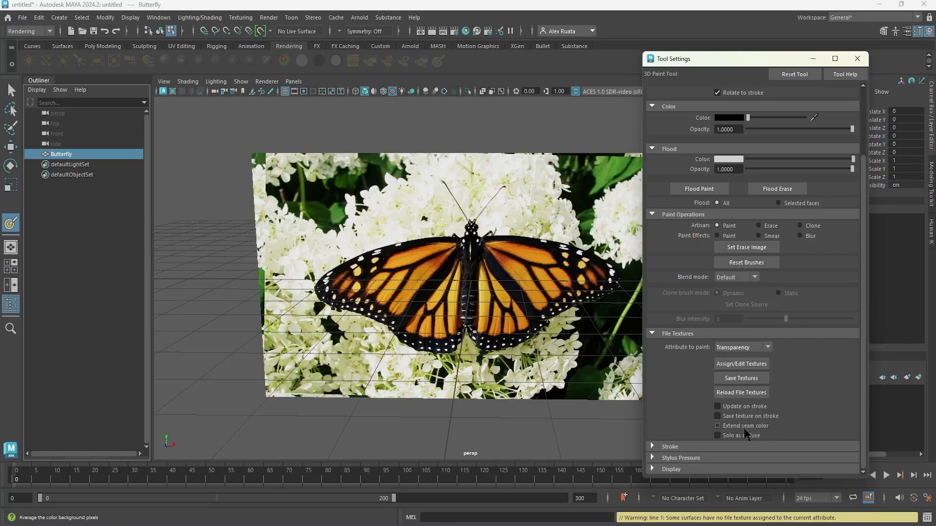
click(725, 367)
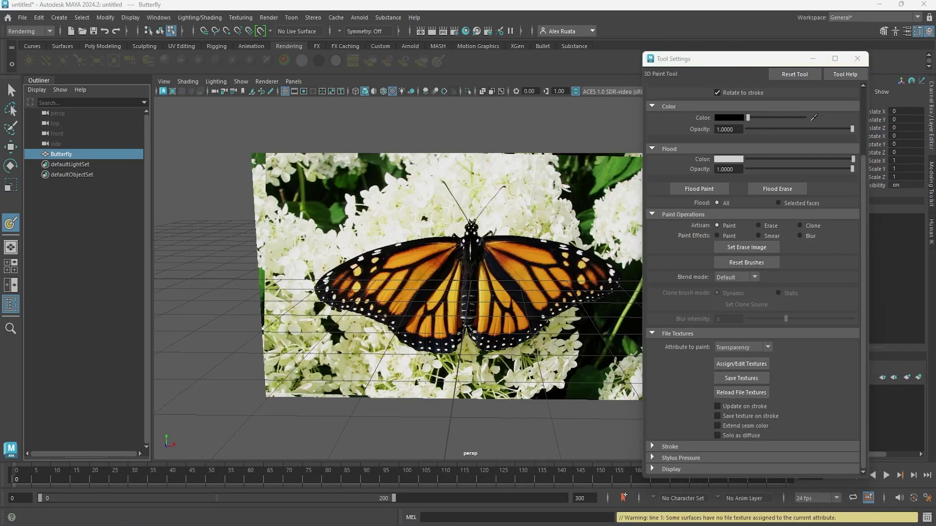
drag(0, 207, 210, 124)
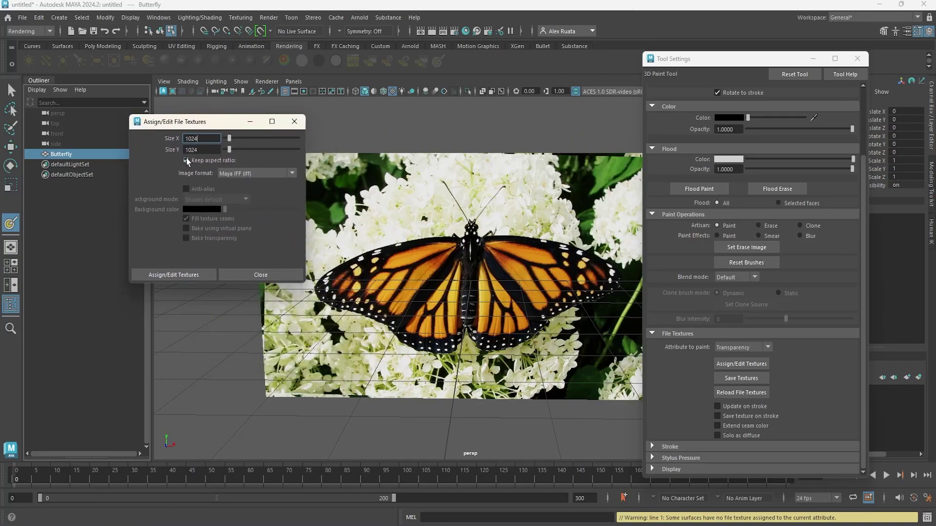
Step: Set the transparency texture's image format to PNG (png) and turn off Keep aspect ratio
click(249, 174)
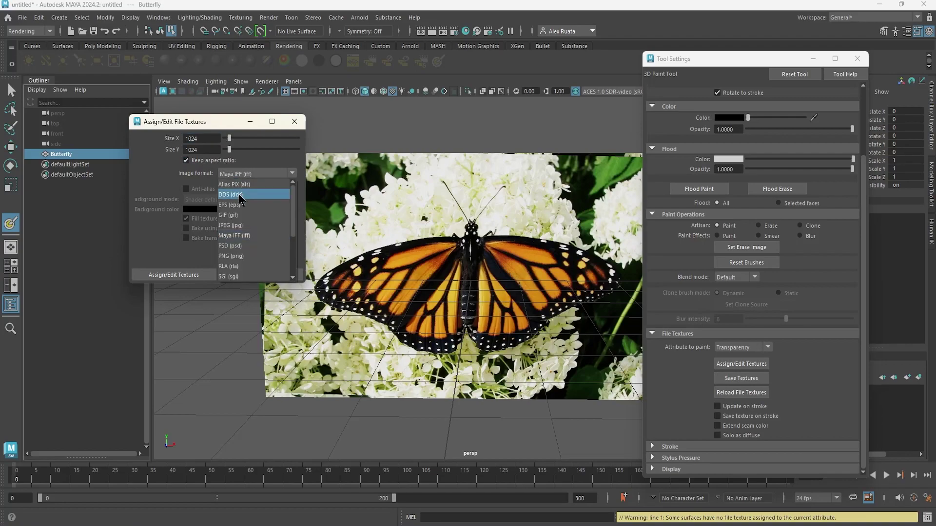
click(242, 257)
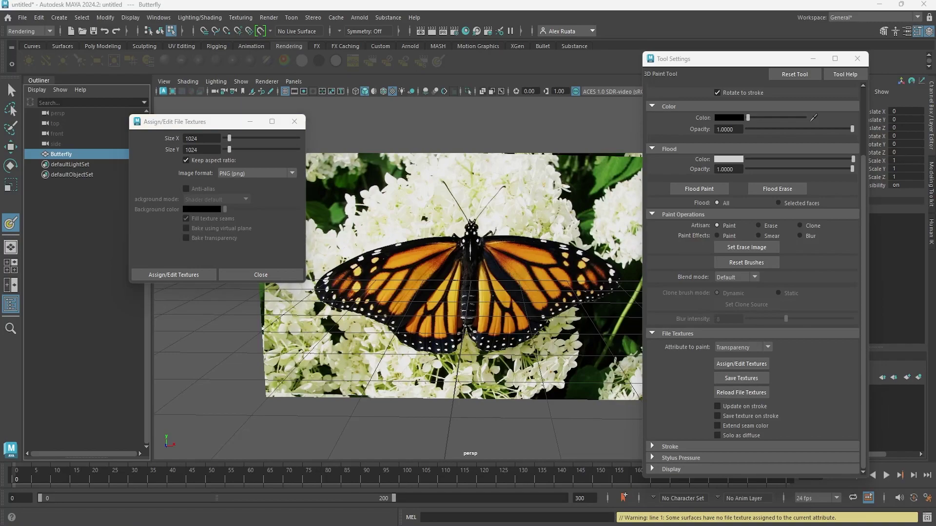
click(205, 160)
Step: Try other values for the transparency texture's Size X, ending with 2048
click(204, 139)
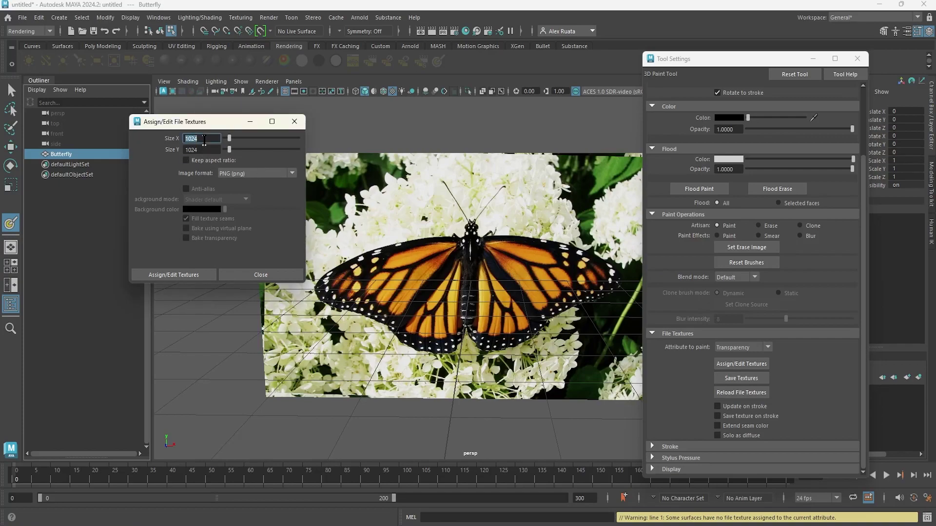
text(1)
click(208, 149)
click(208, 138)
text(13)
key(Return)
click(209, 139)
text(2048)
key(Return)
Step: Bring Size X back to 1024 and assign the transparency texture to the Butterfly plane
mouse_move(234, 139)
mouse_down()
mouse_move(246, 143)
mouse_move(230, 143)
mouse_up()
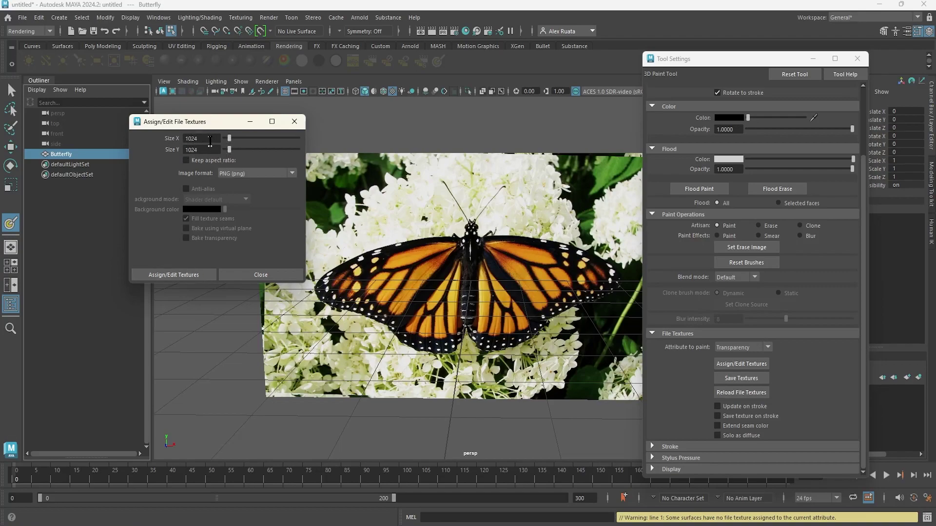
click(197, 276)
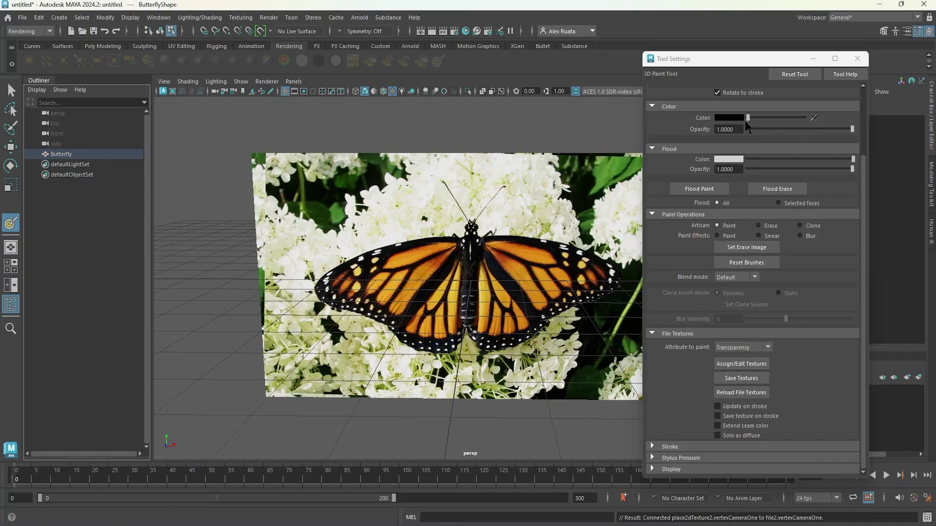
Step: Set the brush colour to white and paint a transparency stroke over the flowers in the plane's upper-right corner
scroll(687, 215, up, 4)
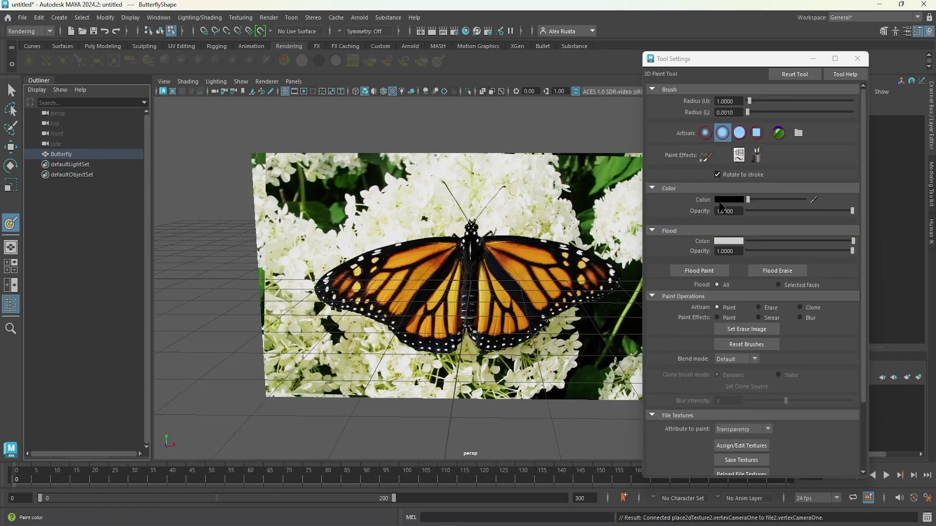
click(729, 200)
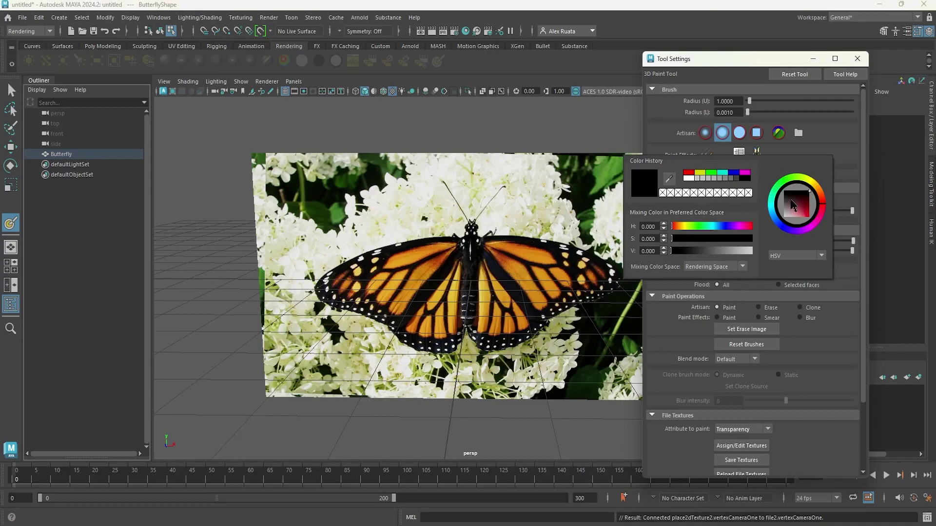
click(689, 178)
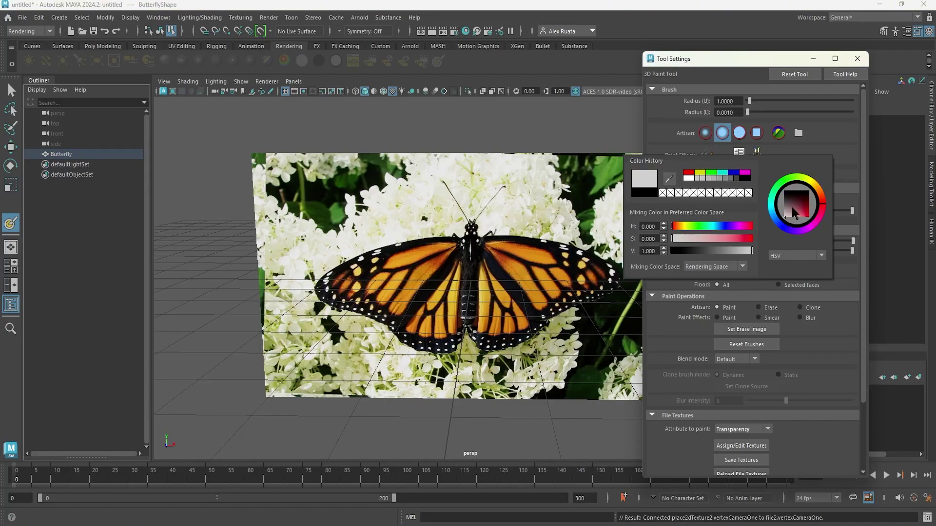
alt+middle_drag(371, 195, 307, 195)
mouse_move(550, 225)
mouse_down()
mouse_move(593, 173)
mouse_move(611, 187)
mouse_move(621, 179)
mouse_move(601, 181)
mouse_up()
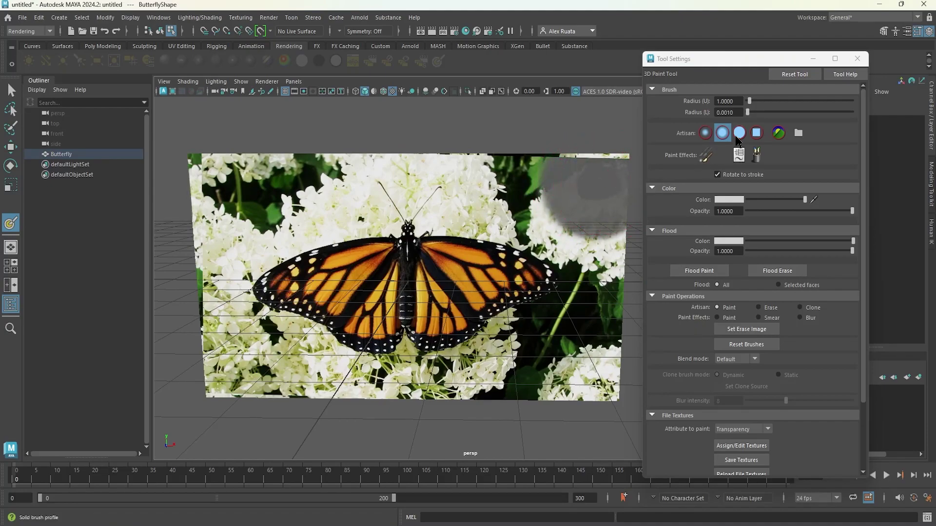
Step: Undo the soft stroke, and paint the flowers on the plane's right side transparent with the square and solid round brushes
key(ctrl+z)
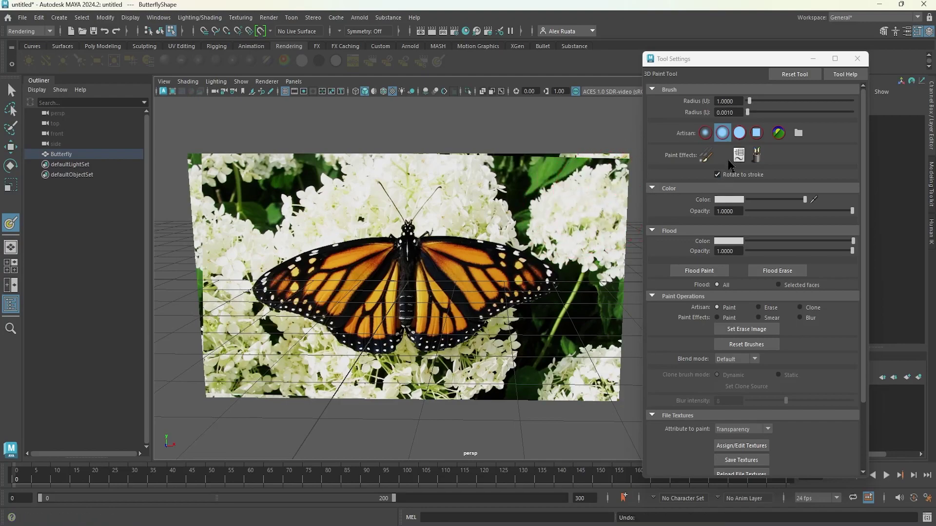
mouse_move(595, 165)
mouse_down()
mouse_move(608, 164)
mouse_move(546, 163)
mouse_move(580, 154)
mouse_move(610, 186)
mouse_move(558, 182)
mouse_move(620, 168)
mouse_up()
alt+middle_drag(572, 177, 531, 175)
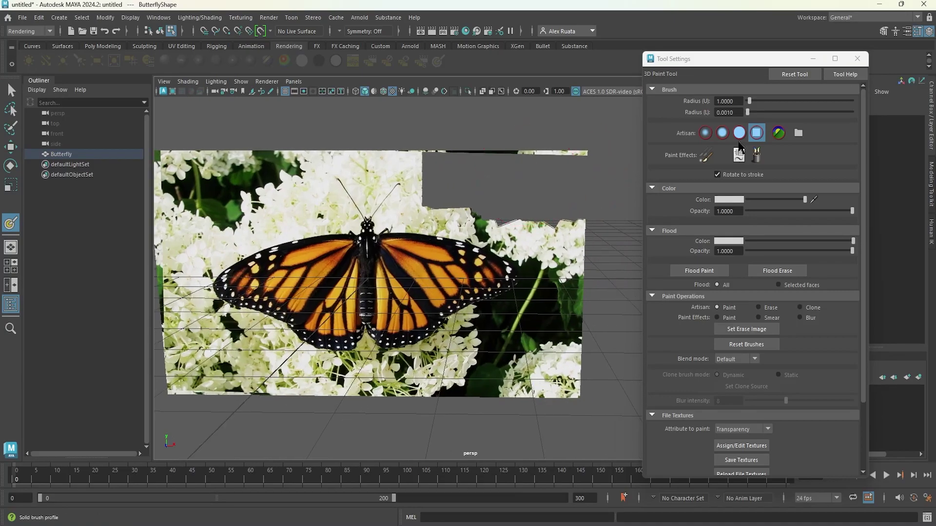
click(740, 133)
mouse_move(572, 148)
mouse_down()
mouse_move(591, 210)
mouse_move(592, 299)
mouse_move(518, 378)
mouse_move(486, 363)
mouse_move(499, 359)
mouse_up()
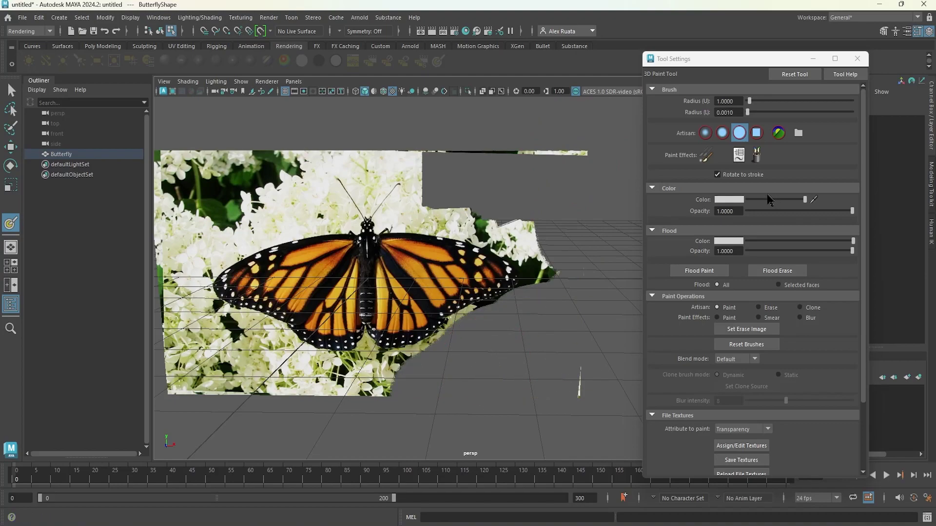
Step: Set the upper brush radius to 0.7042 and paint the flowers above the left wing and around the antenna tips transparent
drag(749, 101, 751, 102)
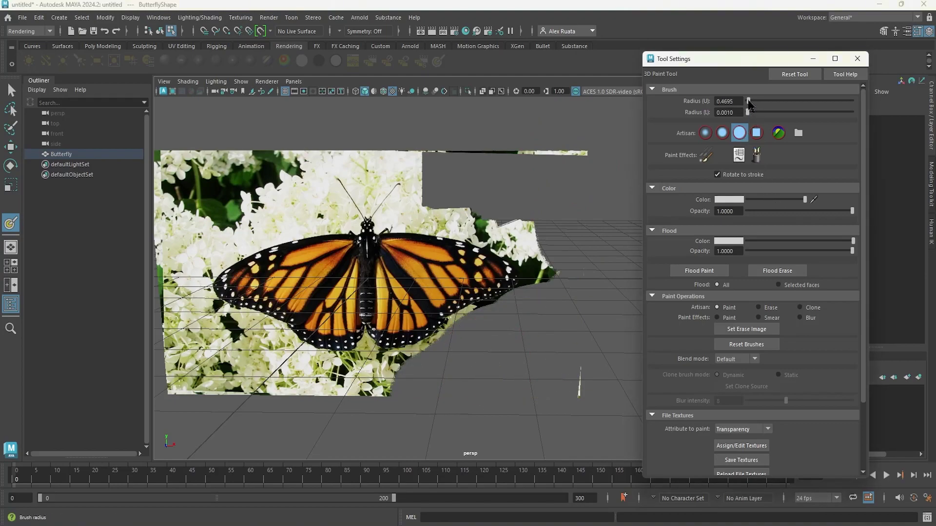
click(389, 170)
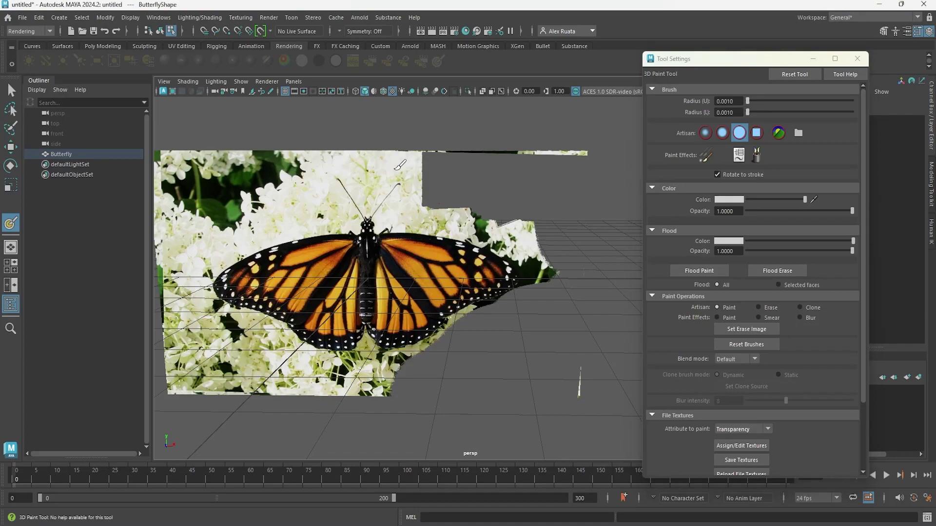
drag(749, 101, 751, 100)
alt+middle_drag(231, 166, 334, 152)
mouse_move(309, 171)
mouse_down()
mouse_move(257, 165)
mouse_move(257, 299)
mouse_move(273, 351)
mouse_move(265, 246)
mouse_move(288, 205)
mouse_move(331, 194)
mouse_move(355, 153)
mouse_move(410, 134)
mouse_up()
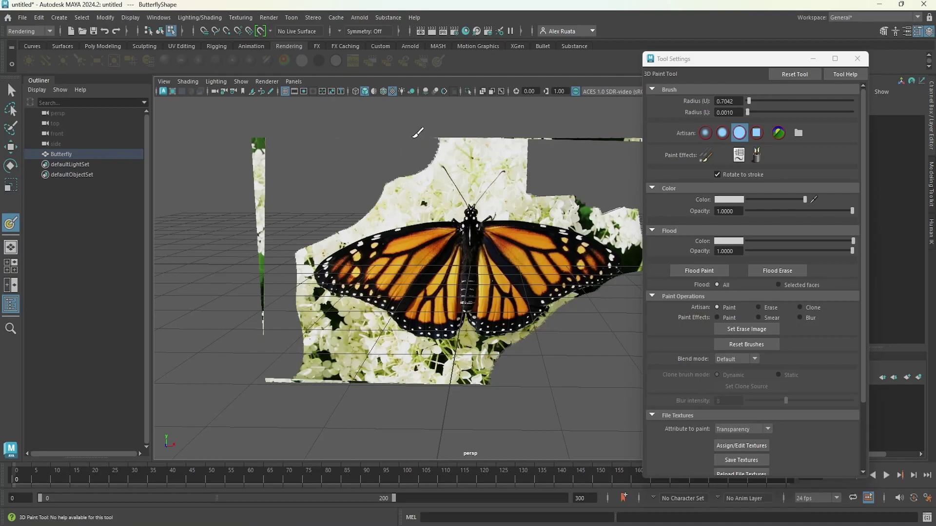
mouse_move(486, 133)
mouse_down()
mouse_move(477, 147)
mouse_move(527, 137)
mouse_up()
alt+middle_drag(571, 168, 551, 164)
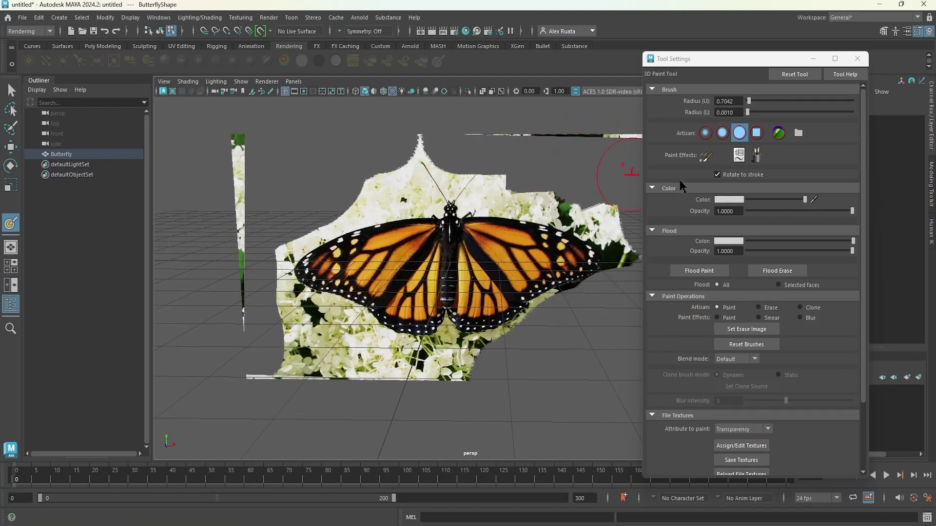
Step: Paint the flowers below the butterfly's left wing transparent, and undo the last stroke made above the wing and antennae
alt+middle_drag(434, 237, 357, 239)
drag(274, 381, 348, 382)
alt+middle_drag(303, 378, 418, 376)
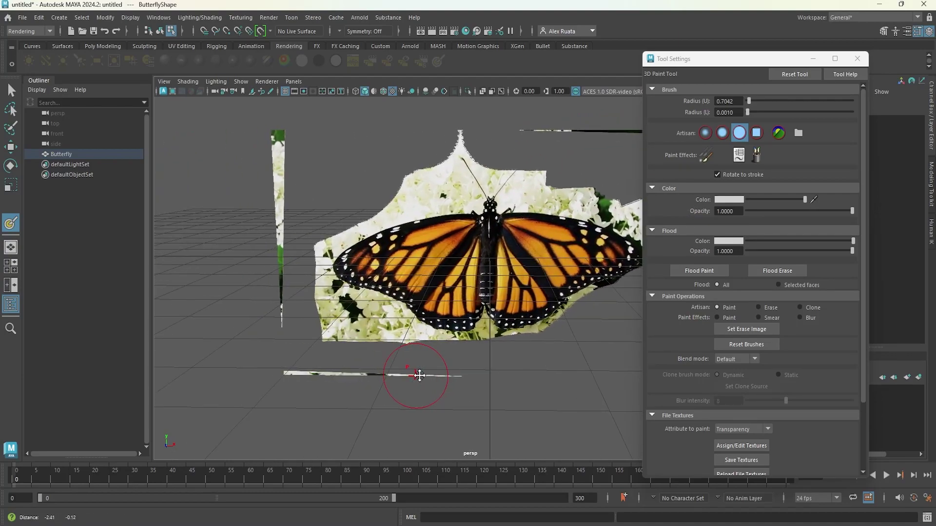
mouse_move(372, 168)
mouse_down()
mouse_move(436, 130)
mouse_move(477, 133)
mouse_up()
alt+middle_drag(484, 157, 432, 158)
key(ctrl+z)
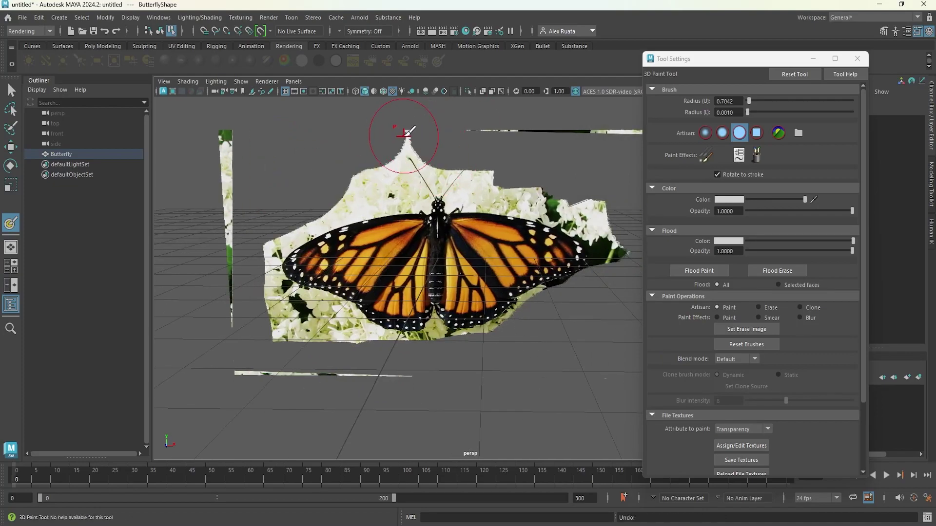
Step: Reduce the upper brush radius to 0.2568 and paint the flowers closer around the antennae transparent
key(b)
drag(389, 199, 367, 199)
scroll(363, 119, up, 6)
alt+middle_drag(367, 105, 451, 265)
drag(451, 256, 402, 146)
alt+middle_drag(588, 137, 395, 150)
mouse_move(606, 155)
alt+middle_down()
mouse_move(514, 157)
mouse_move(569, 154)
alt+middle_up()
Step: Switch to the square brush and paint the flowers along the left wing's upper and outer edges transparent
click(756, 133)
mouse_move(491, 294)
mouse_down()
mouse_move(463, 334)
mouse_move(356, 279)
mouse_move(294, 274)
mouse_move(244, 253)
mouse_up()
alt+middle_drag(234, 253, 421, 248)
mouse_move(384, 227)
mouse_down()
mouse_move(290, 184)
mouse_move(258, 184)
mouse_move(205, 251)
mouse_move(168, 257)
mouse_up()
alt+middle_drag(205, 268, 412, 228)
mouse_move(412, 227)
mouse_down()
mouse_move(350, 237)
mouse_move(427, 226)
mouse_move(451, 207)
mouse_move(268, 293)
mouse_move(195, 337)
mouse_move(192, 349)
mouse_up()
mouse_move(184, 365)
alt+middle_down()
mouse_move(280, 194)
mouse_move(266, 210)
alt+middle_up()
mouse_move(264, 209)
mouse_down()
mouse_move(263, 306)
mouse_move(295, 392)
mouse_move(264, 293)
mouse_move(270, 217)
mouse_up()
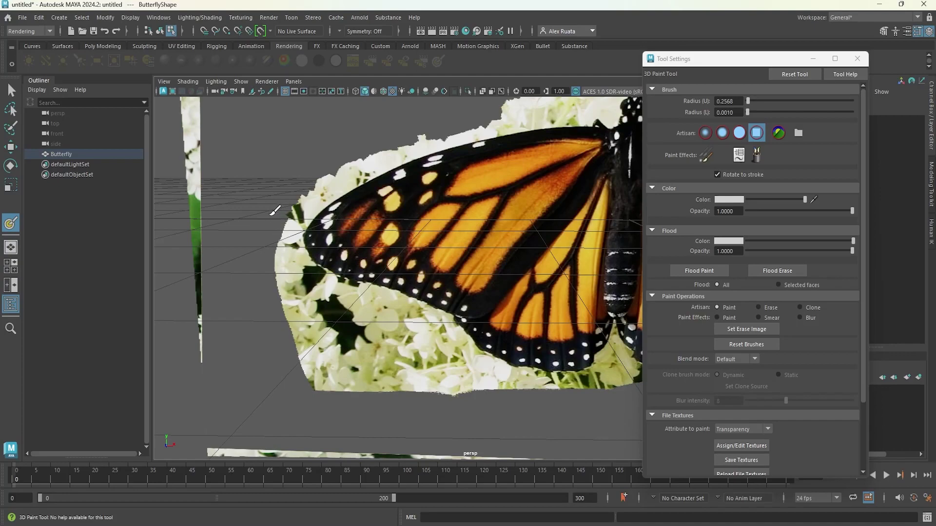
mouse_move(295, 186)
mouse_down()
mouse_move(358, 142)
mouse_move(298, 188)
mouse_move(268, 244)
mouse_move(335, 389)
mouse_move(273, 239)
mouse_up()
alt+middle_drag(221, 202, 278, 276)
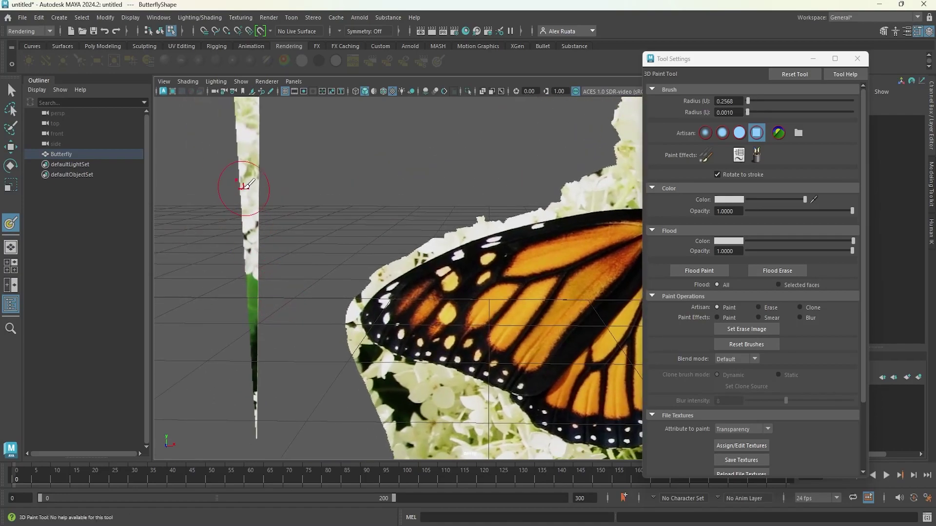
Step: Paint the flowers along the right wing's tip and upper edge transparent, up to beside the right antenna
scroll(256, 175, down, 3)
scroll(254, 177, down, 3)
alt+middle_drag(449, 222, 282, 235)
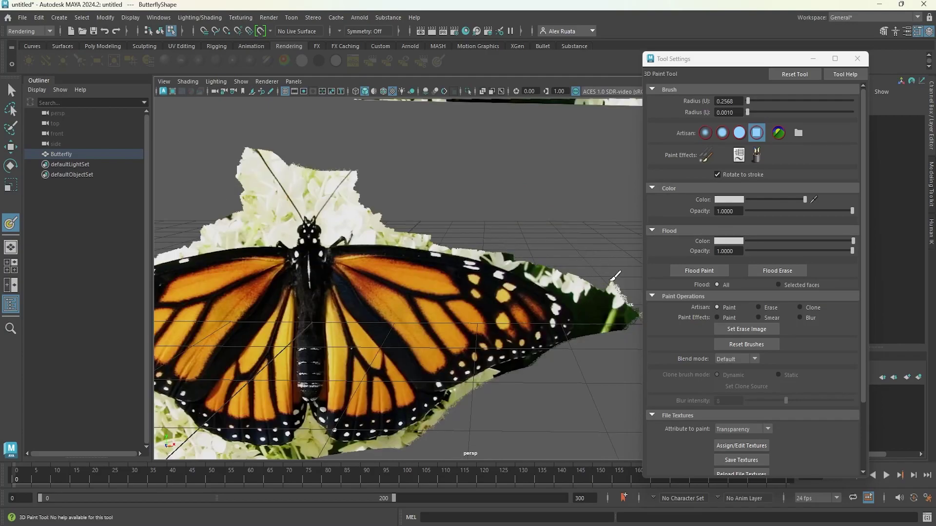
mouse_move(626, 297)
mouse_down()
mouse_move(604, 326)
mouse_move(557, 267)
mouse_move(520, 242)
mouse_move(362, 207)
mouse_up()
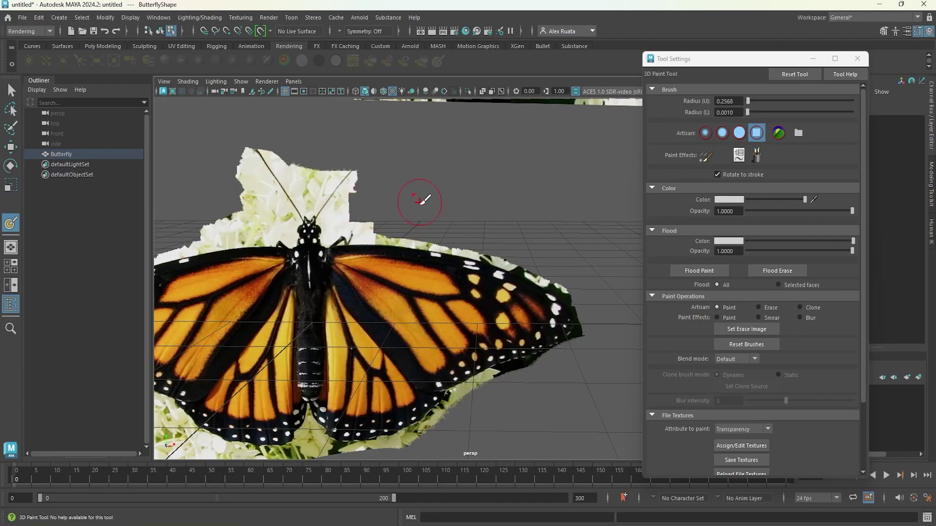
Step: Reduce the upper brush radius to 0.0623 over the leftover strip along the plane's top edge
alt+middle_drag(420, 203, 419, 260)
alt+middle_drag(538, 168, 302, 229)
scroll(312, 227, up, 4)
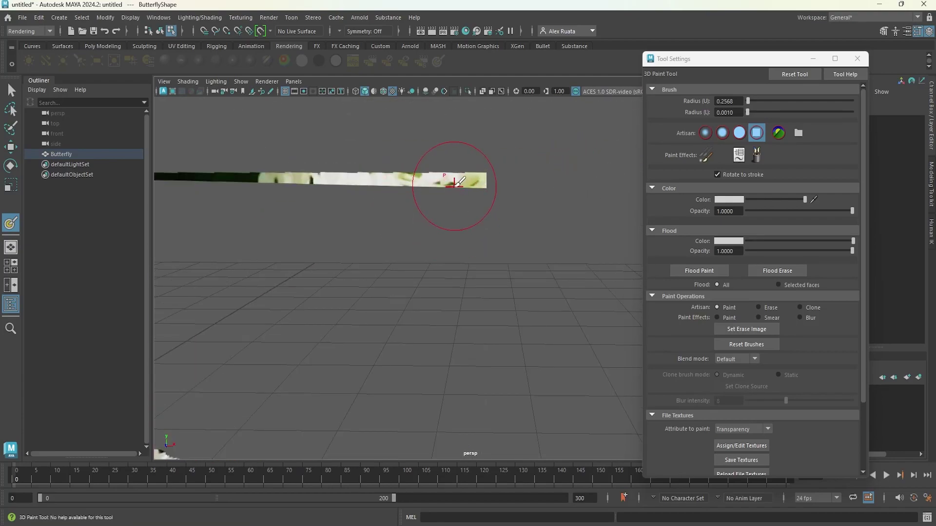
drag(454, 185, 439, 185)
scroll(341, 189, down, 6)
alt+middle_drag(352, 225, 420, 207)
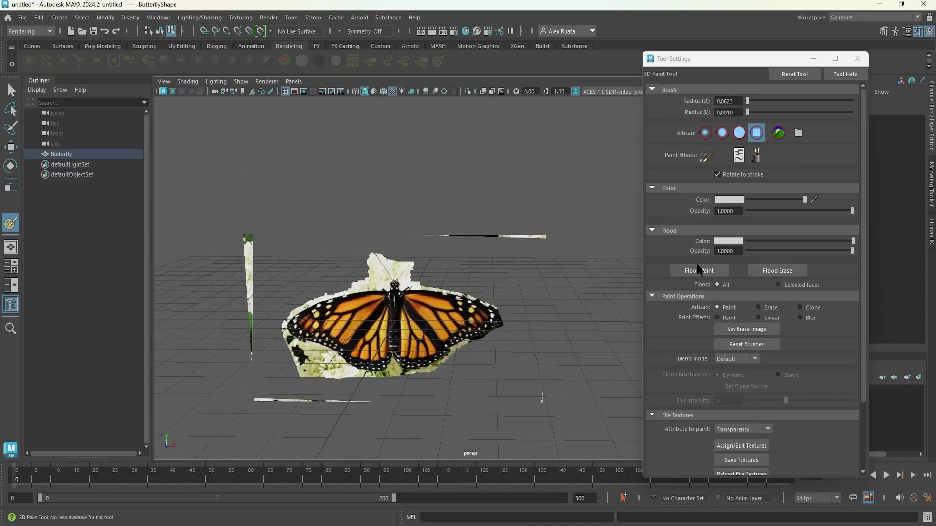
Step: Flood the whole plane's transparency texture with white, and paint the butterfly area visible again in black with an upper brush radius of 1.4085
click(698, 272)
click(726, 203)
click(789, 207)
drag(445, 311, 401, 323)
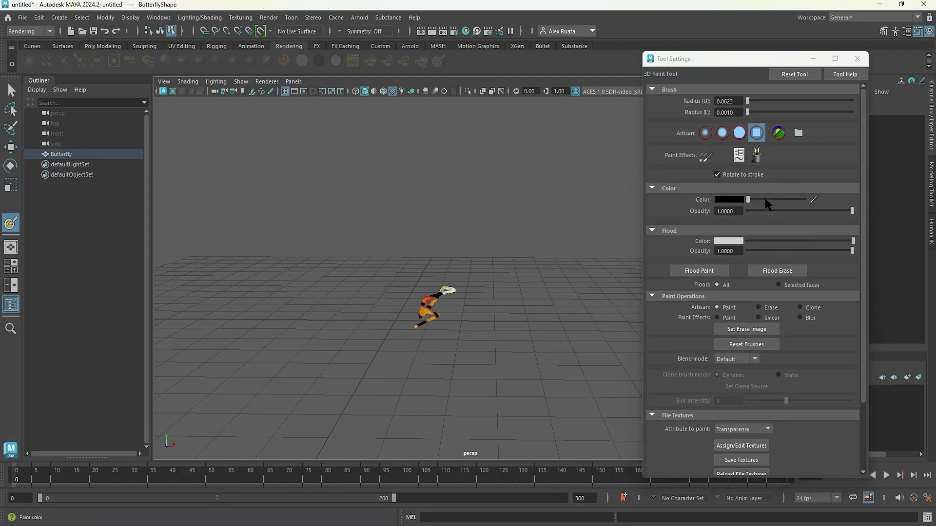
drag(747, 101, 750, 101)
mouse_move(468, 307)
mouse_down()
mouse_move(417, 310)
mouse_move(385, 382)
mouse_move(495, 348)
mouse_move(380, 318)
mouse_move(312, 321)
mouse_move(371, 312)
mouse_move(409, 266)
mouse_move(371, 258)
mouse_move(406, 279)
mouse_up()
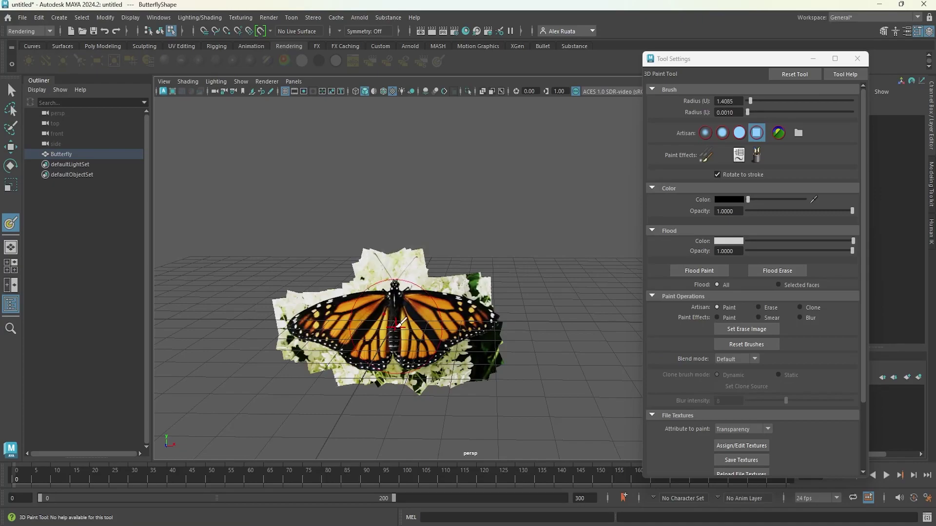
scroll(406, 279, up, 4)
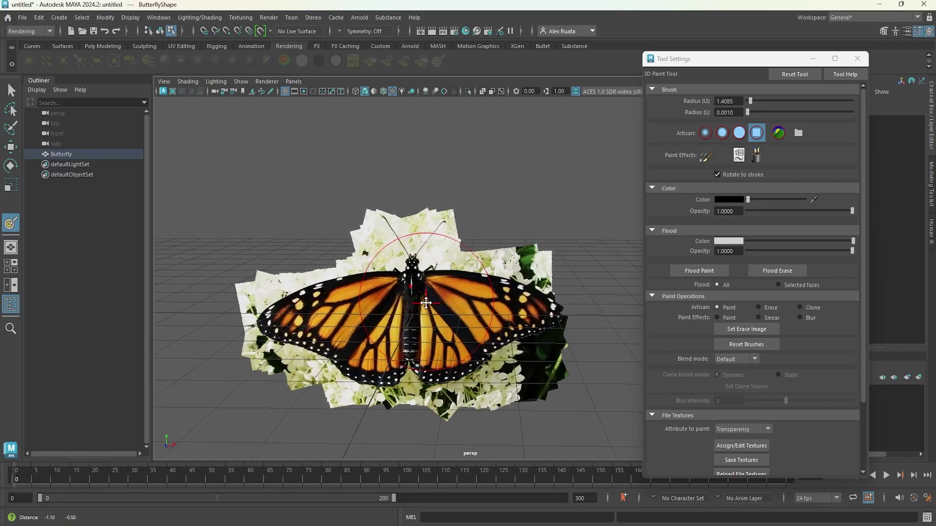
Step: Set the brush colour to white, paint the flowers above the right wing transparent with the solid round brush, and undo the last change
click(730, 205)
click(808, 213)
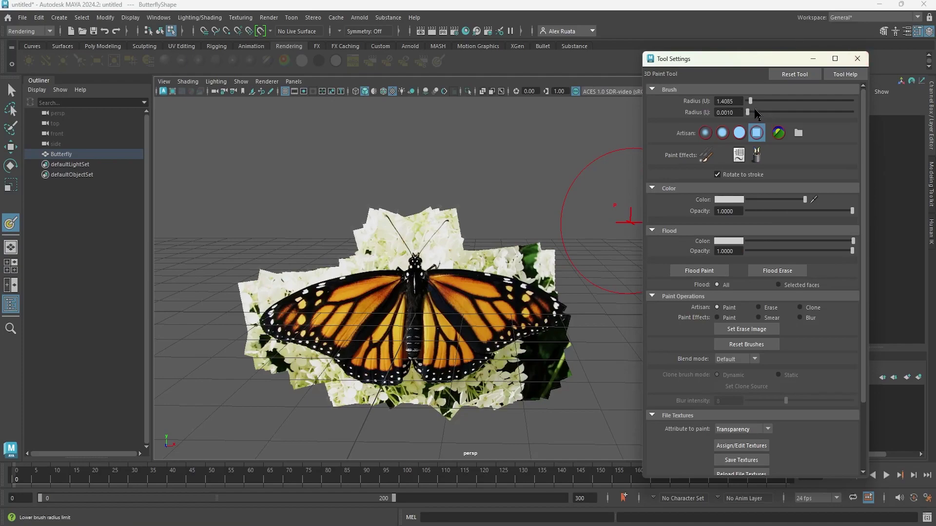
scroll(464, 215, up, 3)
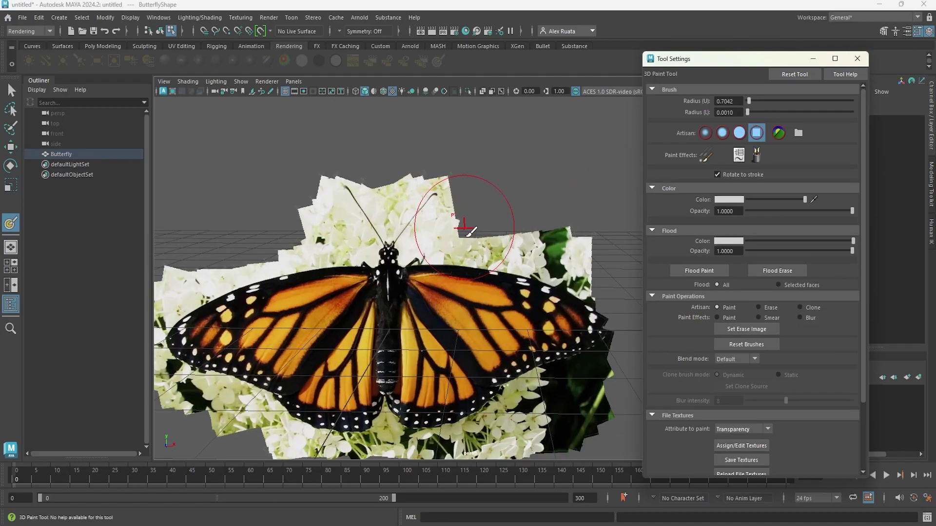
drag(482, 273, 462, 274)
mouse_move(545, 245)
mouse_down()
mouse_move(567, 244)
mouse_move(581, 257)
mouse_move(564, 247)
mouse_move(610, 217)
mouse_up()
click(739, 133)
mouse_move(529, 232)
mouse_down()
mouse_move(591, 264)
mouse_move(541, 249)
mouse_move(476, 209)
mouse_move(466, 179)
mouse_move(353, 166)
mouse_up()
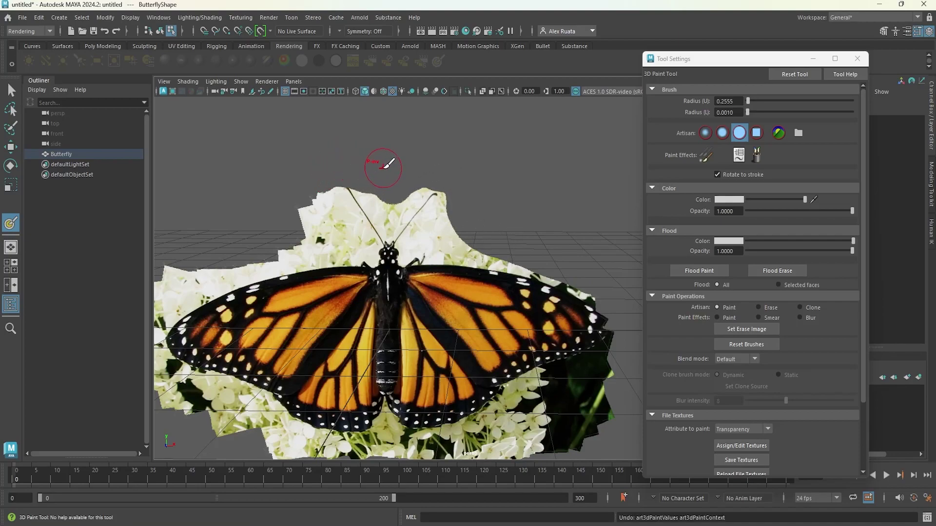
key(ctrl+z)
Step: With the upper brush radius at 0.2555, paint the flowers right of the antennae and around the left wing's outline transparent
drag(478, 196, 471, 226)
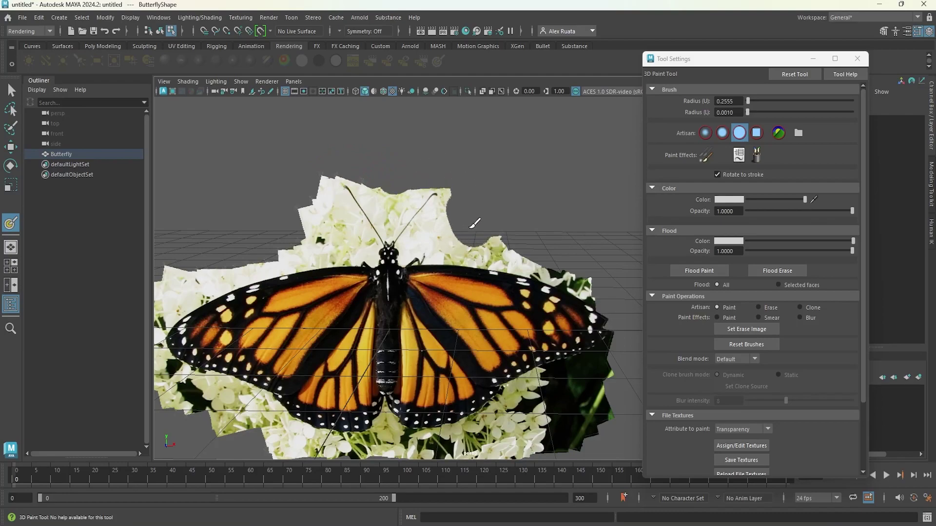
mouse_move(469, 193)
mouse_down()
mouse_move(608, 273)
mouse_move(530, 246)
mouse_move(596, 276)
mouse_move(457, 241)
mouse_up()
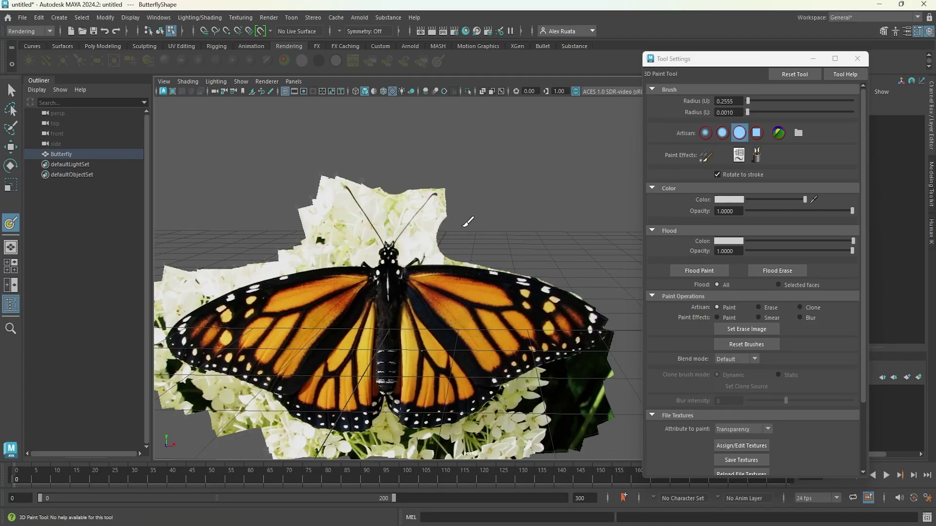
drag(463, 192, 454, 217)
mouse_move(461, 218)
alt+middle_down()
mouse_move(574, 191)
mouse_move(535, 189)
alt+middle_up()
mouse_move(340, 217)
mouse_down()
mouse_move(217, 266)
mouse_move(214, 343)
mouse_move(279, 393)
mouse_move(375, 435)
mouse_up()
mouse_move(456, 444)
mouse_down()
mouse_move(485, 439)
mouse_move(421, 435)
mouse_move(216, 346)
mouse_up()
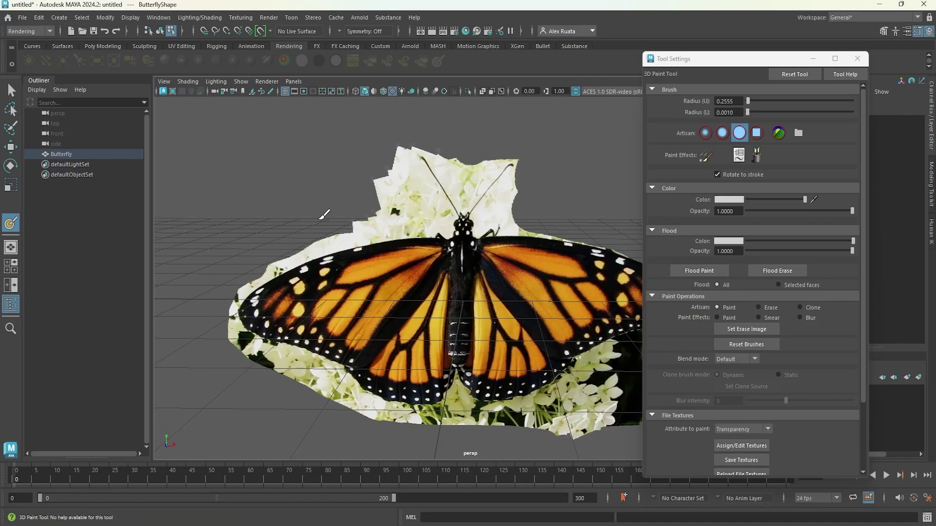
Step: Paint the flowers left of and between the antennae and below the right wing transparent
scroll(319, 246, down, 5)
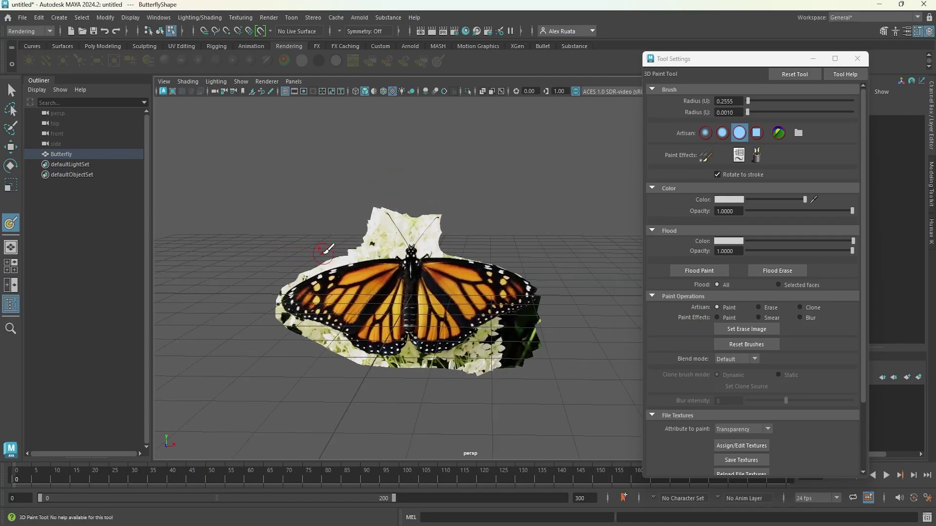
scroll(319, 253, up, 5)
alt+middle_drag(320, 247, 355, 242)
alt+drag(355, 243, 335, 271)
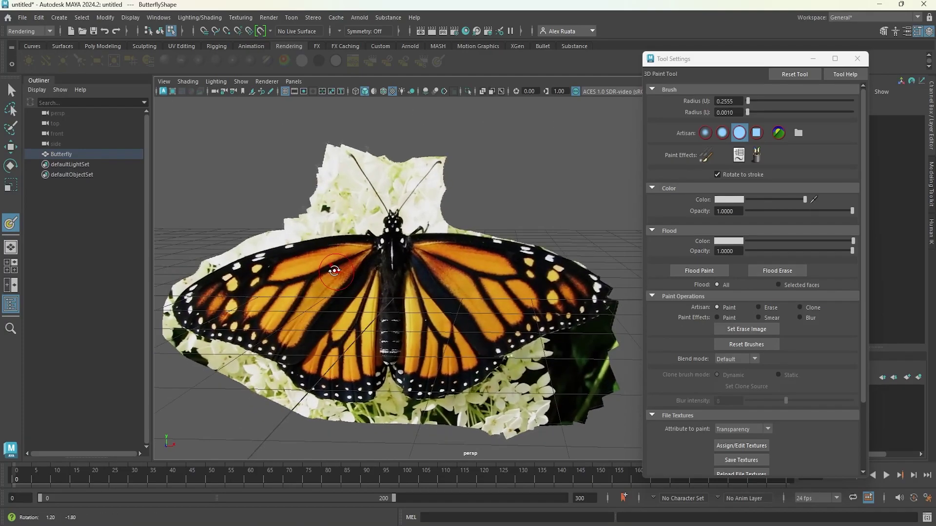
mouse_move(336, 197)
mouse_down()
mouse_move(328, 203)
mouse_move(323, 188)
mouse_move(315, 225)
mouse_up()
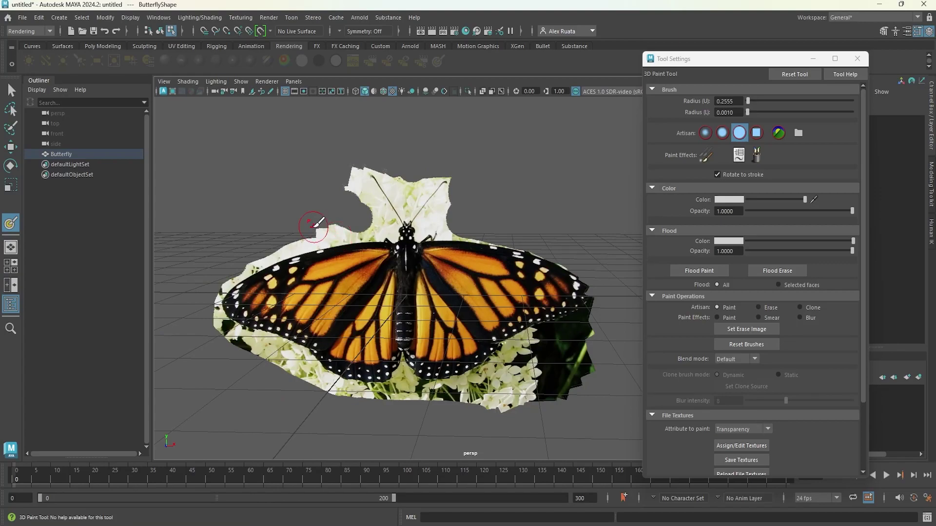
drag(318, 225, 273, 239)
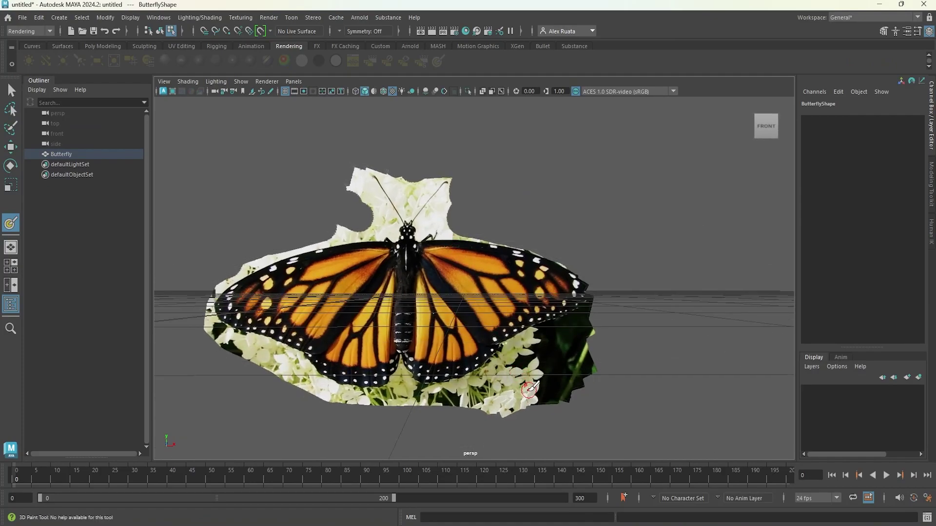
mouse_move(536, 391)
mouse_down()
mouse_move(591, 359)
mouse_move(560, 390)
mouse_move(561, 414)
mouse_move(539, 406)
mouse_move(547, 380)
mouse_move(532, 386)
mouse_up()
drag(418, 157, 417, 167)
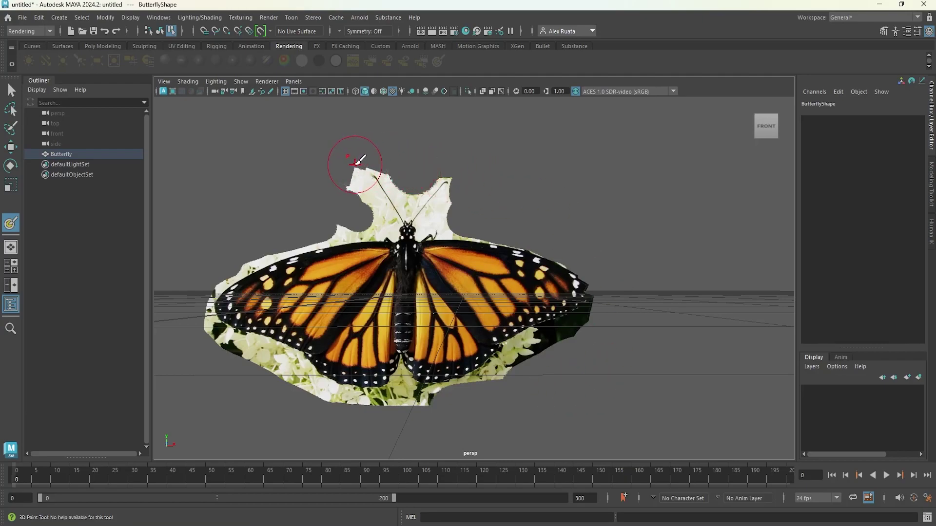
Step: Switch to Photoshop and create a new 1024 x 1024 px document at 300 ppi with a white background
click(551, 524)
click(14, 73)
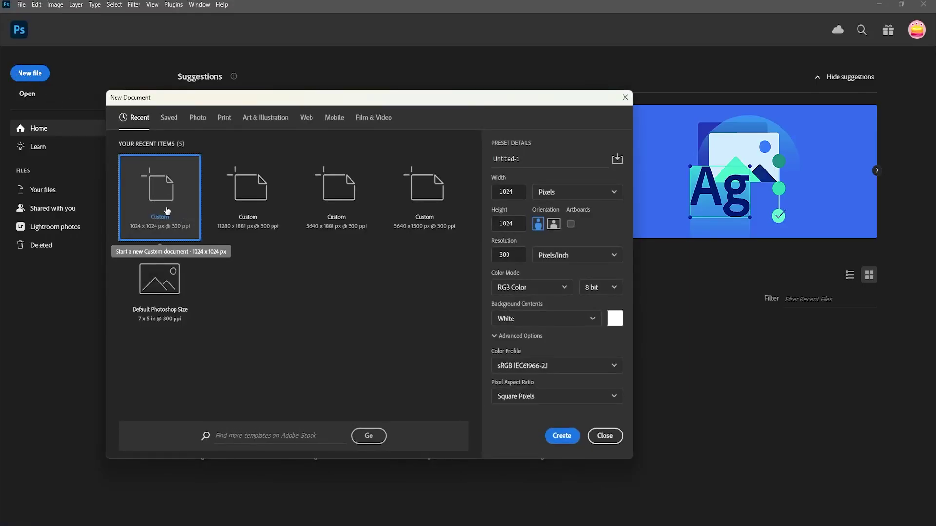
click(562, 436)
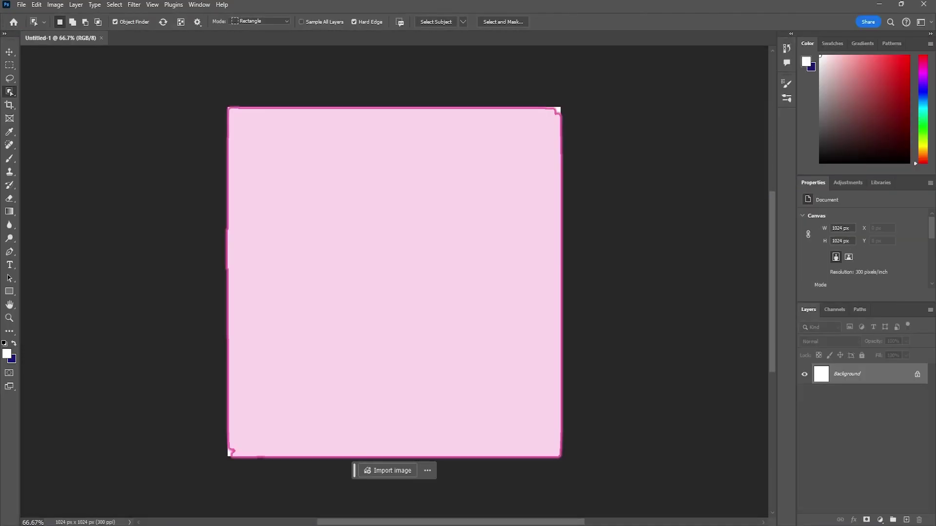
Step: Place the Monarch.jpg image into the document at full canvas width and commit the placement
key(alt+Tab)
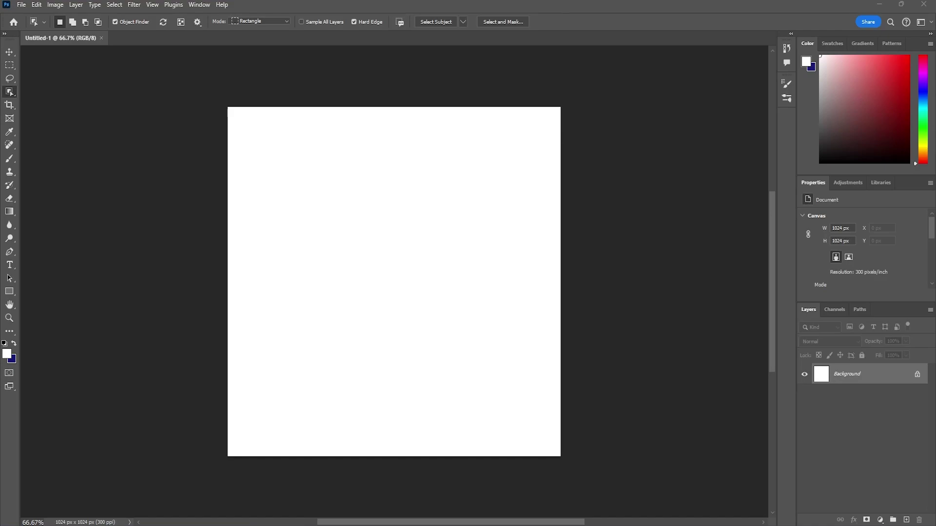
drag(121, 334, 386, 320)
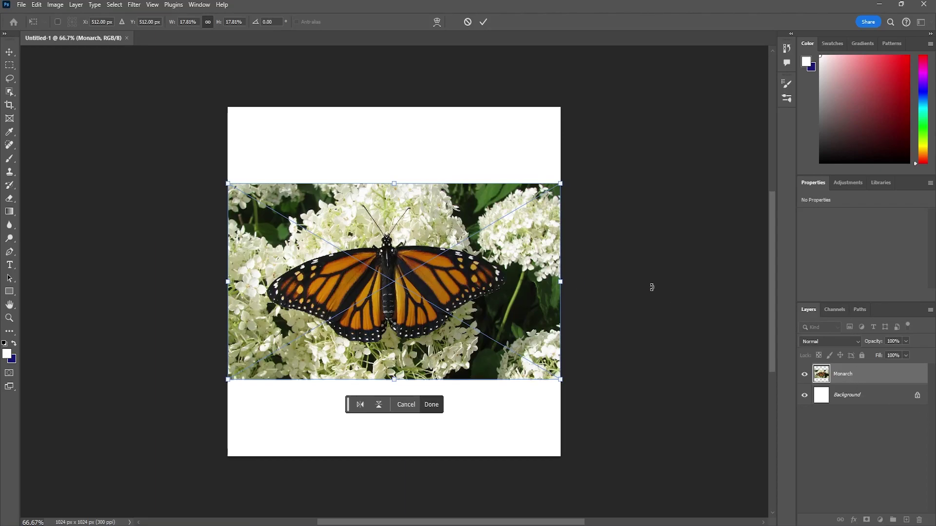
click(9, 92)
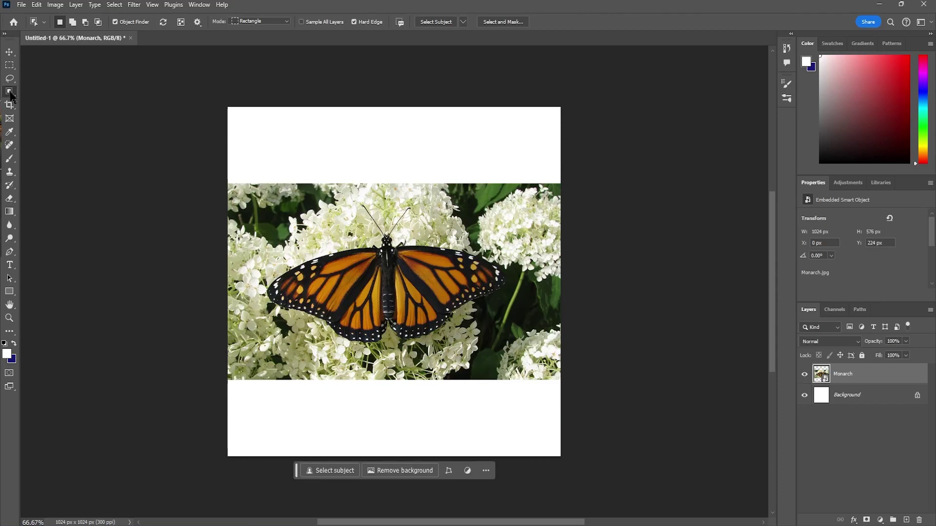
Step: Select the whole butterfly on the Monarch layer with the Object Selection tool
right_click(11, 95)
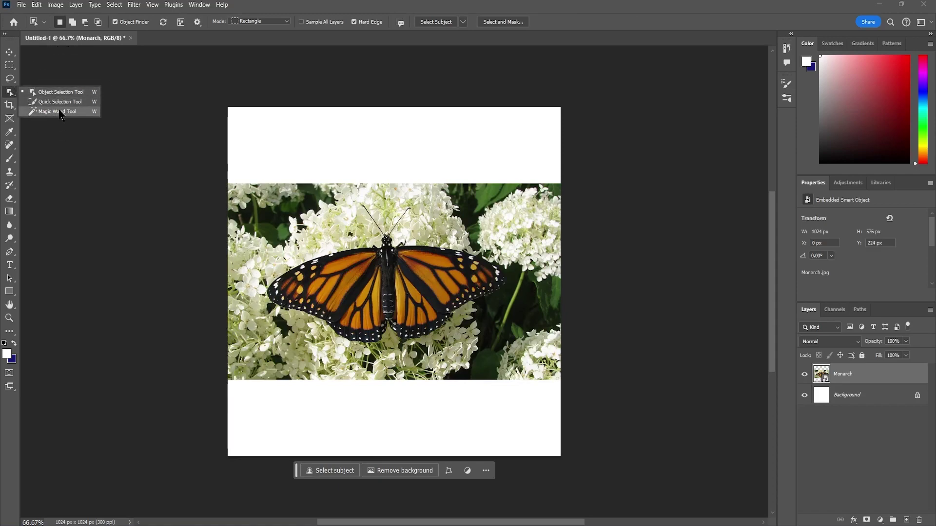
click(59, 93)
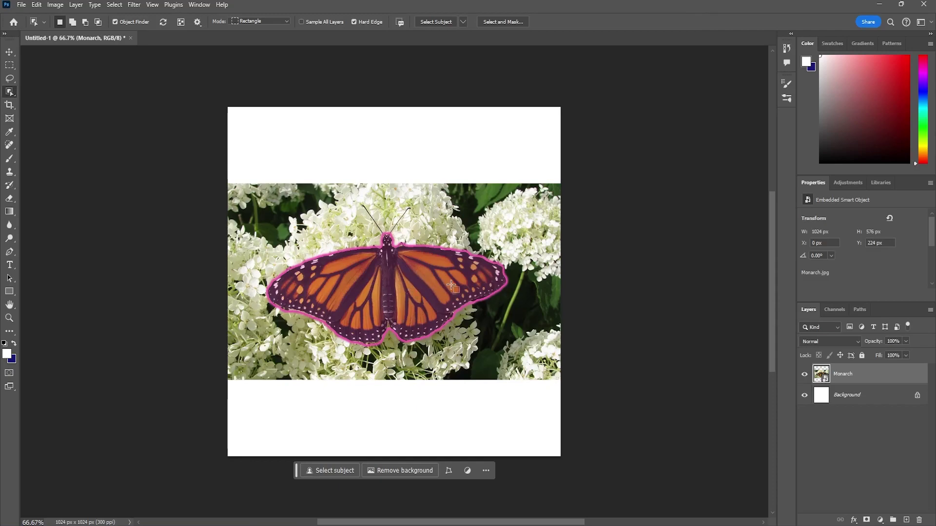
click(380, 288)
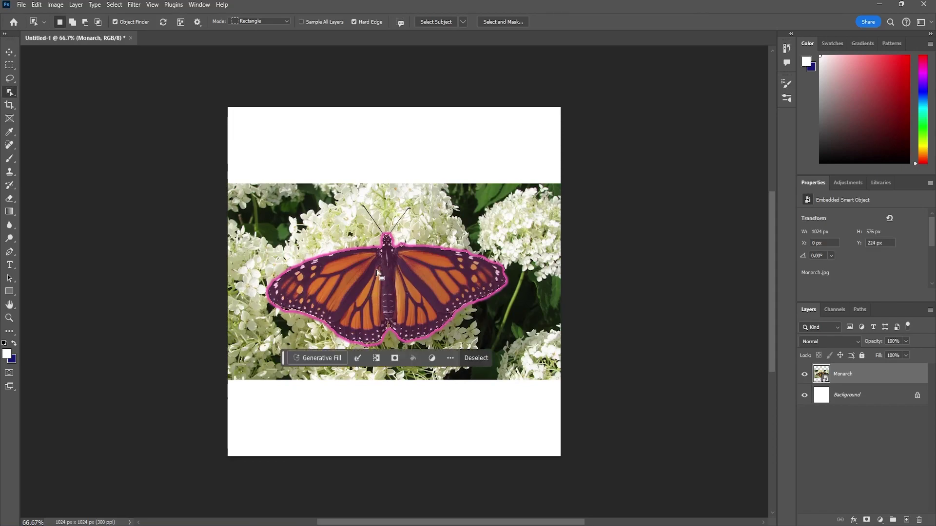
Step: Examine the selection outline around the butterfly's wings, head and antennae up close
alt+scroll(381, 269, up, 5)
alt+scroll(403, 257, up, 3)
alt+scroll(402, 257, down, 3)
alt+scroll(402, 257, up, 2)
alt+scroll(402, 258, down, 1)
alt+scroll(403, 258, up, 1)
alt+scroll(403, 258, down, 1)
alt+scroll(403, 257, up, 1)
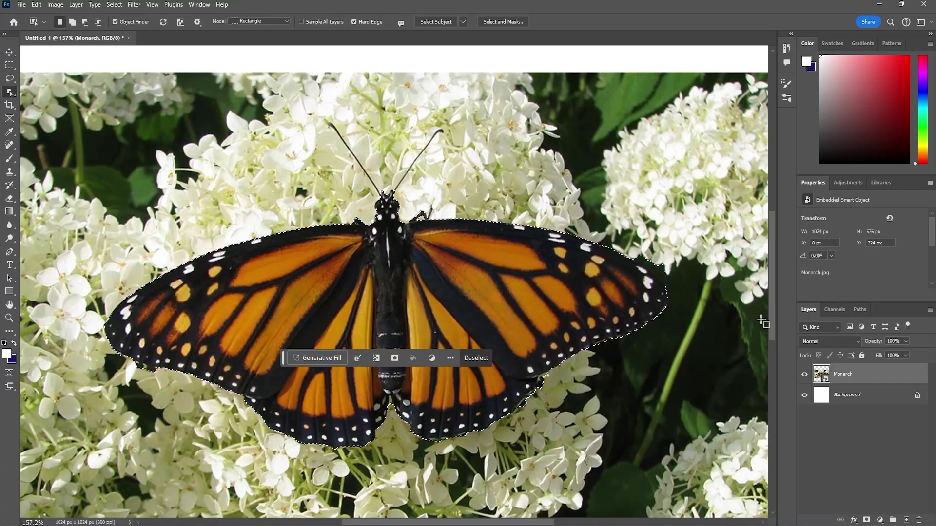
scroll(419, 217, up, 1)
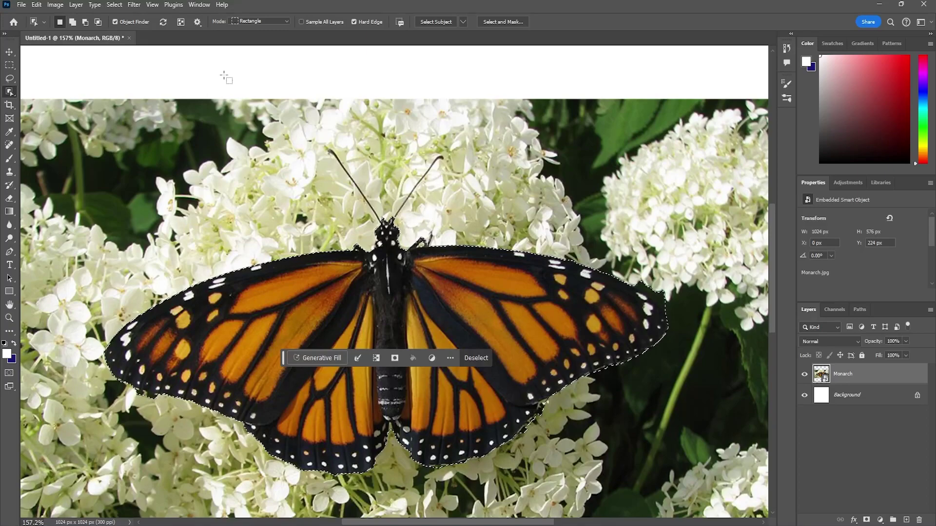
Step: Add the tip and upper half of the left antenna to the selection with a 1 px Quick Selection brush
right_click(10, 93)
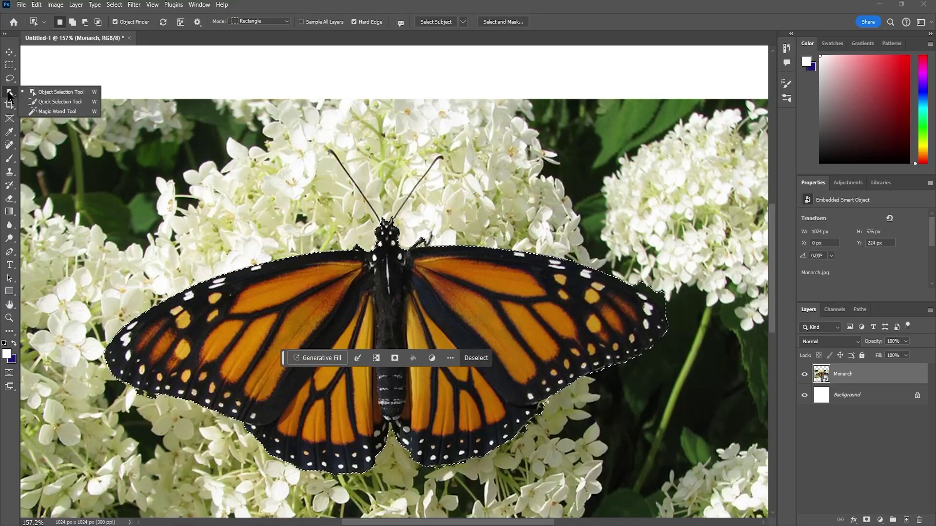
click(69, 103)
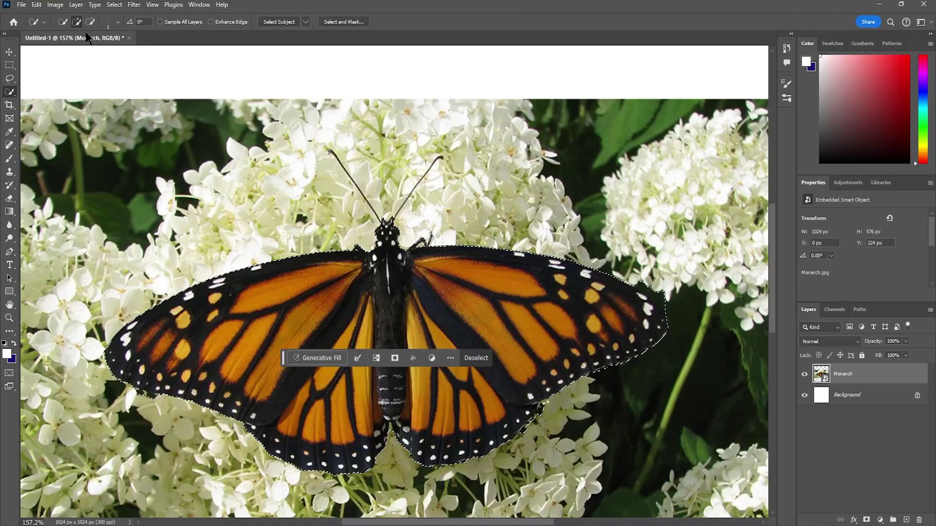
alt+scroll(340, 146, up, 1)
alt+scroll(340, 146, up, 12)
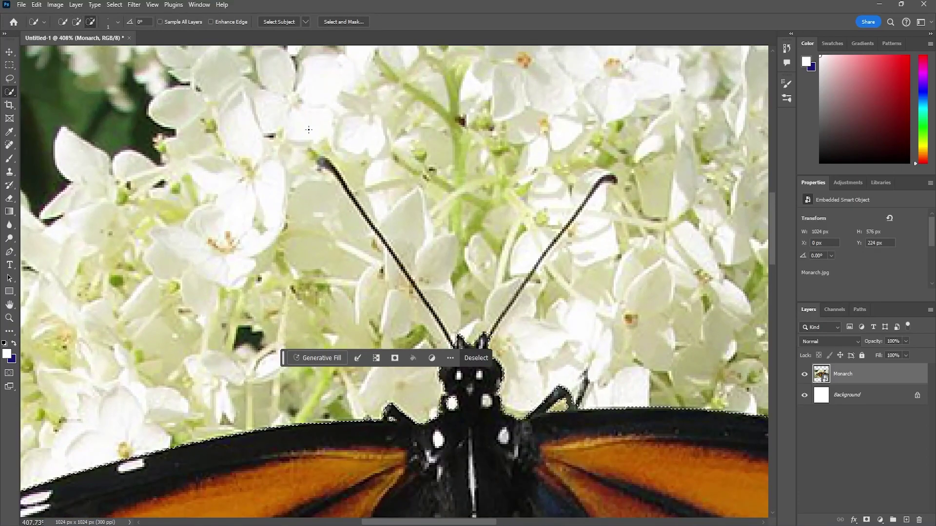
alt+scroll(395, 247, up, 12)
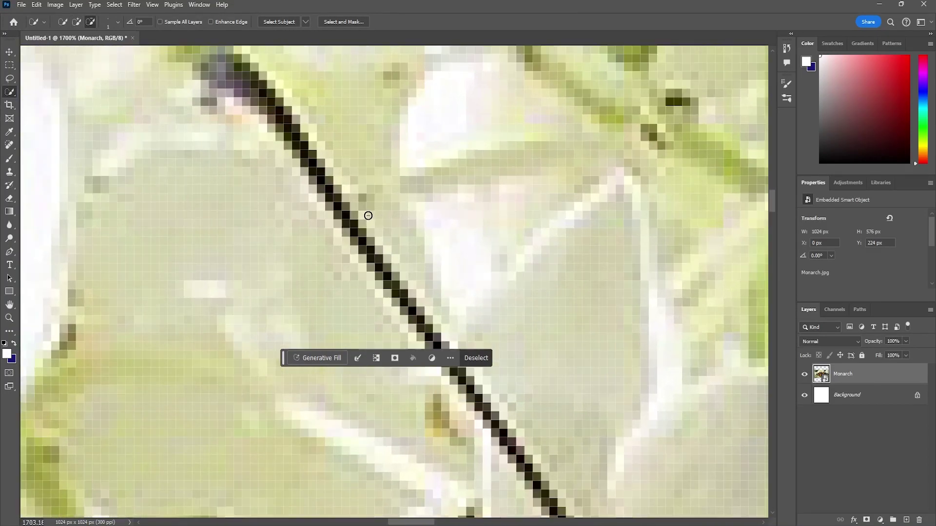
click(118, 22)
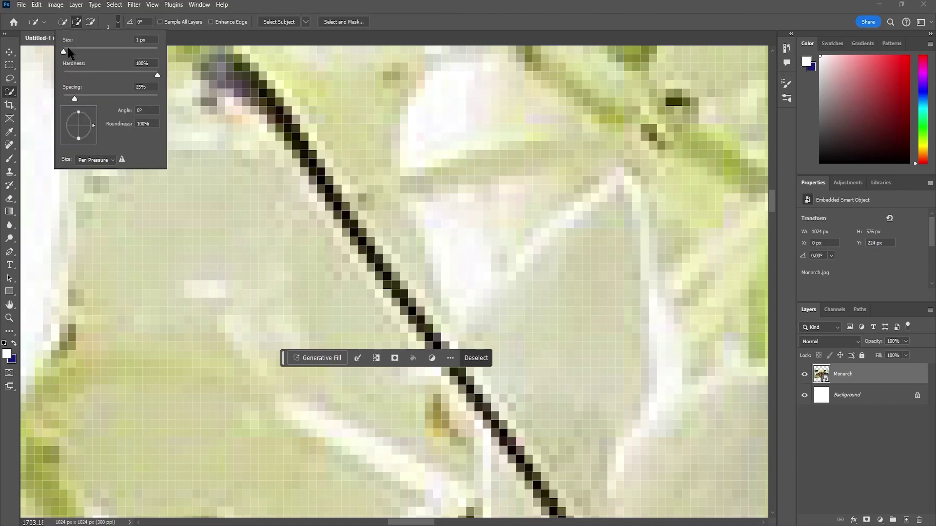
alt+scroll(248, 84, down, 9)
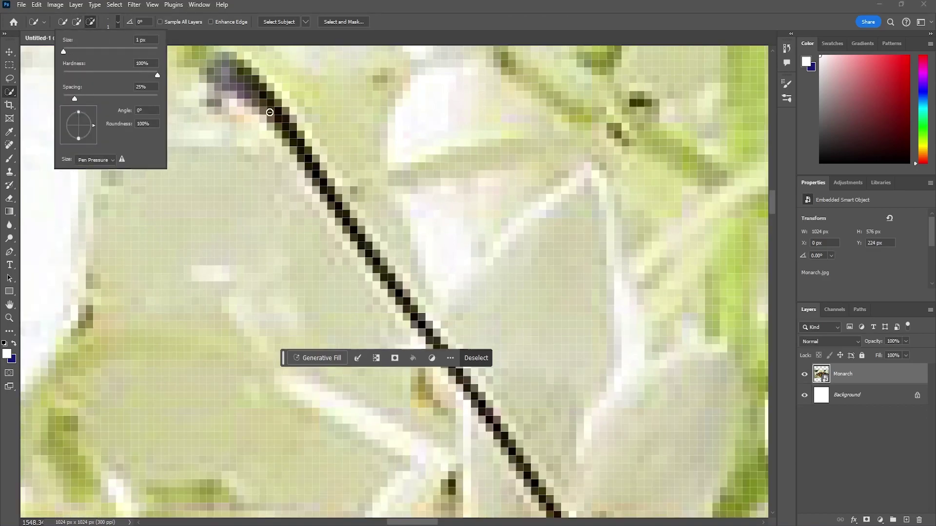
alt+scroll(260, 111, up, 6)
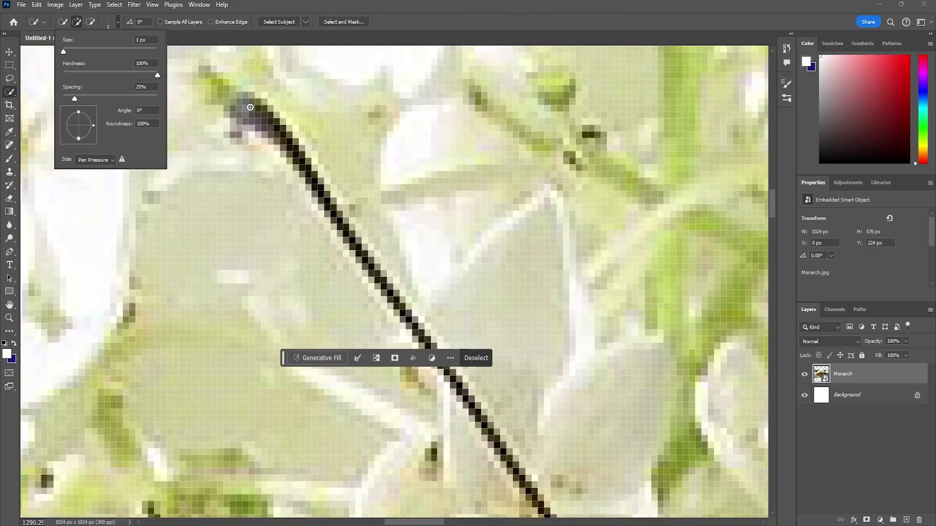
mouse_move(250, 107)
mouse_down()
mouse_move(268, 129)
mouse_move(246, 113)
mouse_up()
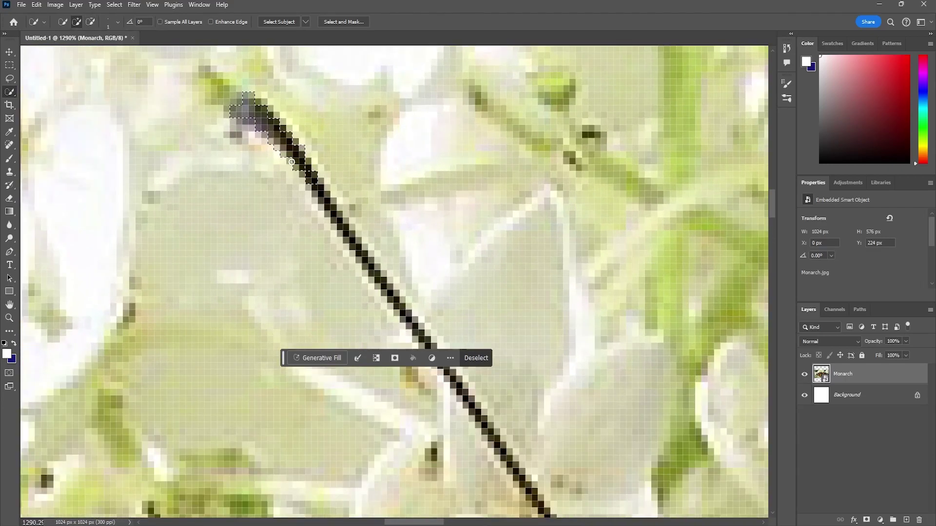
drag(415, 322, 418, 322)
key(alt)
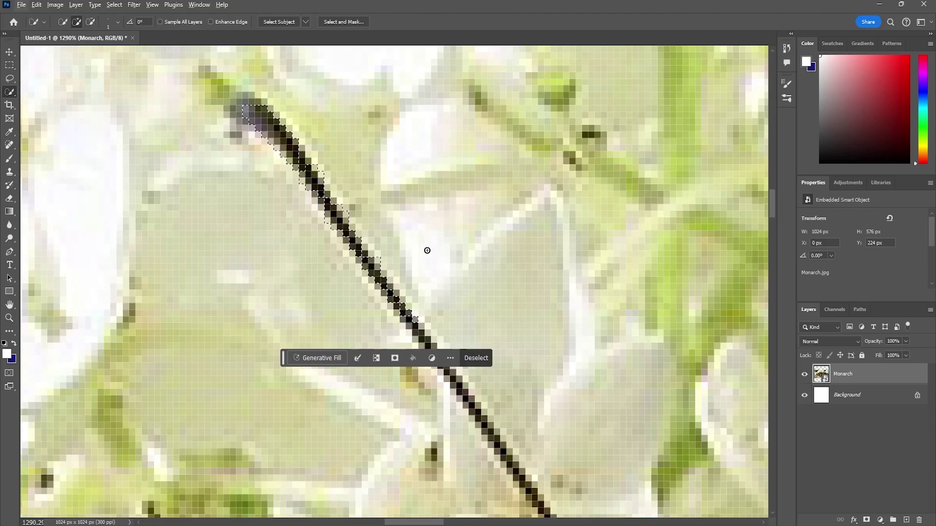
Step: Extend the selection along the lower half of the left antenna down to the head
scroll(427, 251, down, 4)
drag(449, 211, 510, 314)
scroll(510, 295, down, 1)
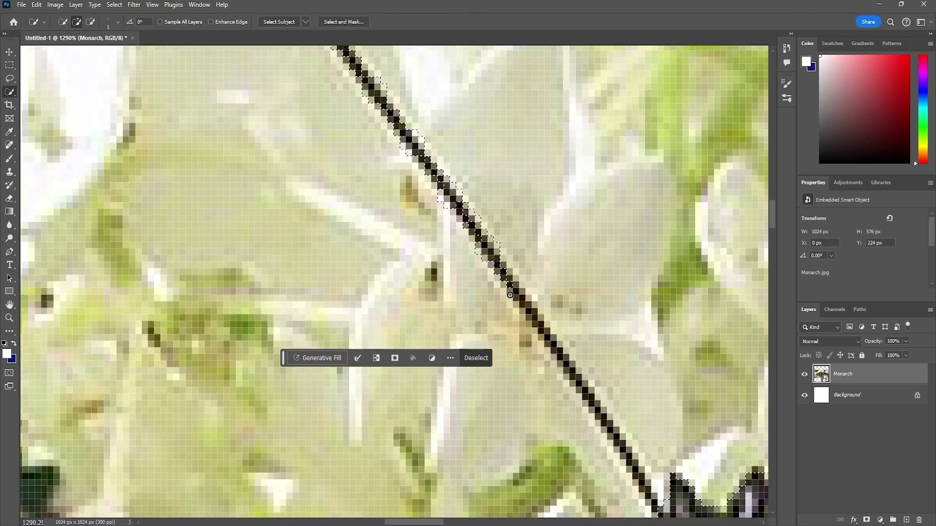
scroll(510, 295, down, 1)
drag(504, 236, 669, 496)
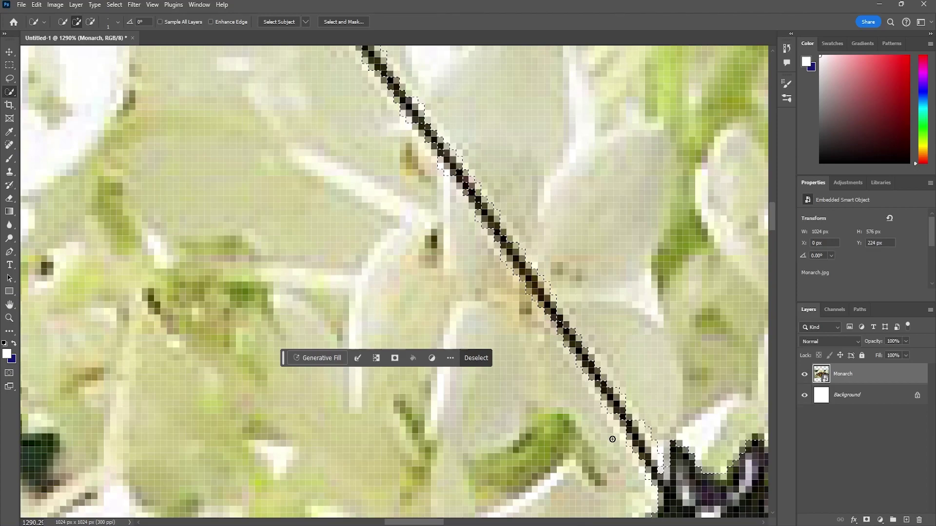
Step: Undo a first stroke along the right antenna, and add its lower half to the selection in short strokes from the head upward
drag(426, 522, 449, 524)
drag(493, 453, 619, 261)
key(ctrl+z)
drag(496, 440, 507, 427)
click(523, 399)
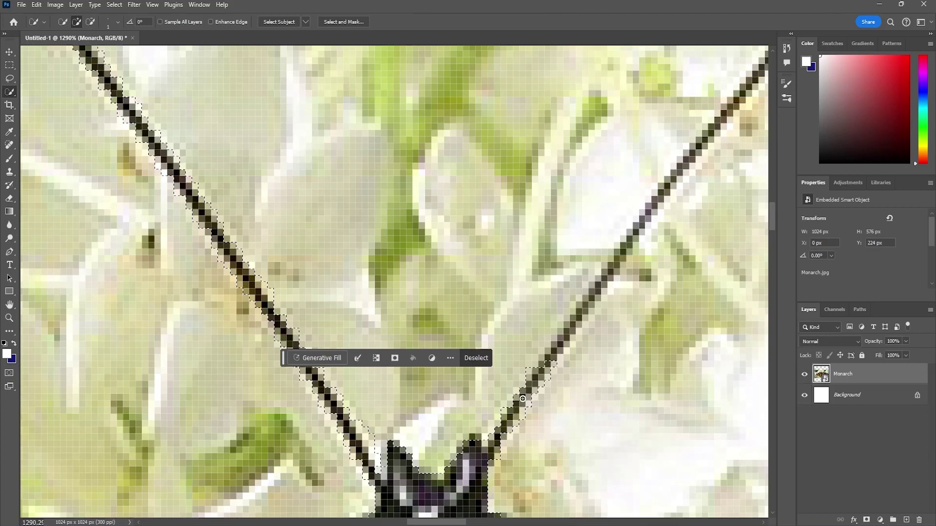
drag(567, 337, 613, 269)
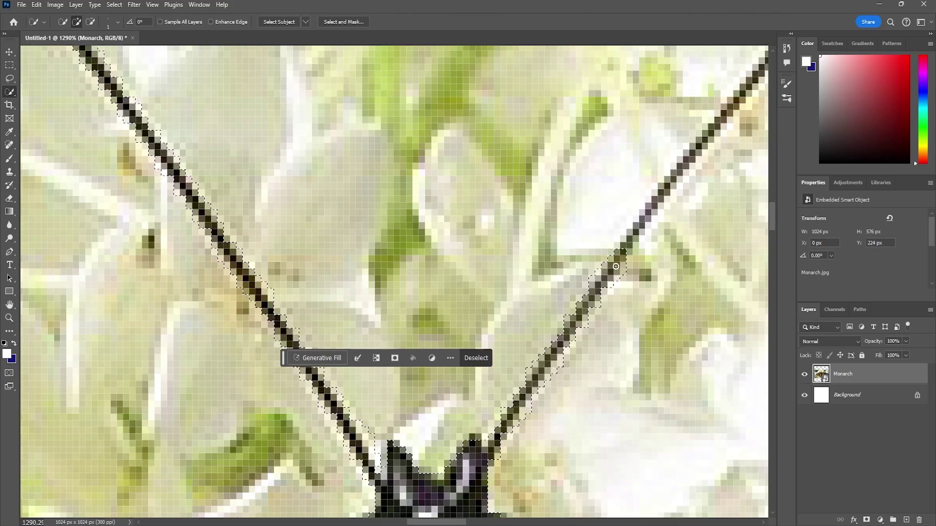
mouse_move(647, 217)
mouse_down()
mouse_move(651, 209)
mouse_move(640, 229)
mouse_move(659, 190)
mouse_up()
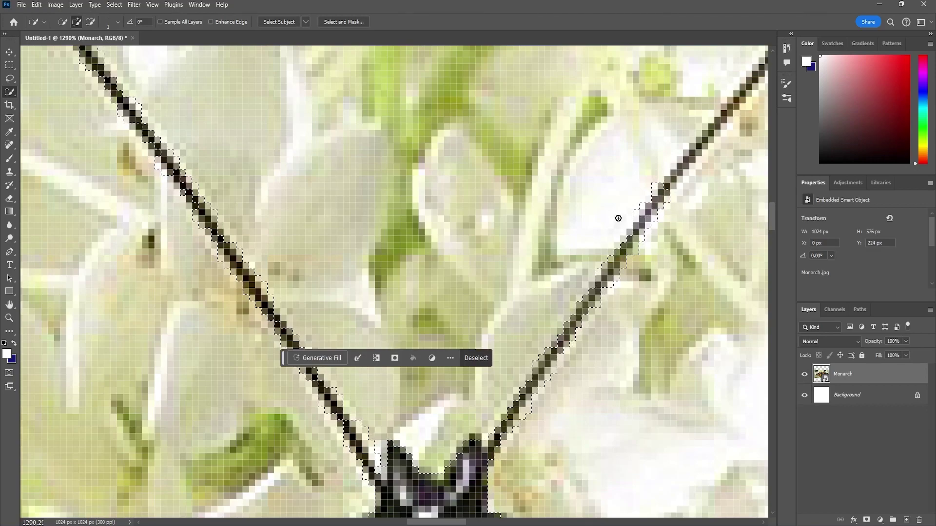
Step: Add the upper half and curved tip of the right antenna to the selection
scroll(561, 300, right, 5)
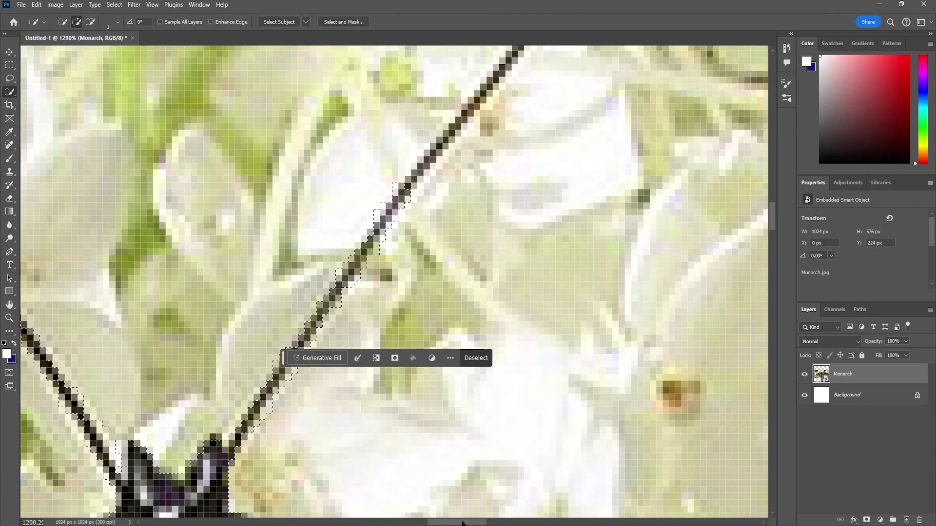
scroll(543, 314, up, 3)
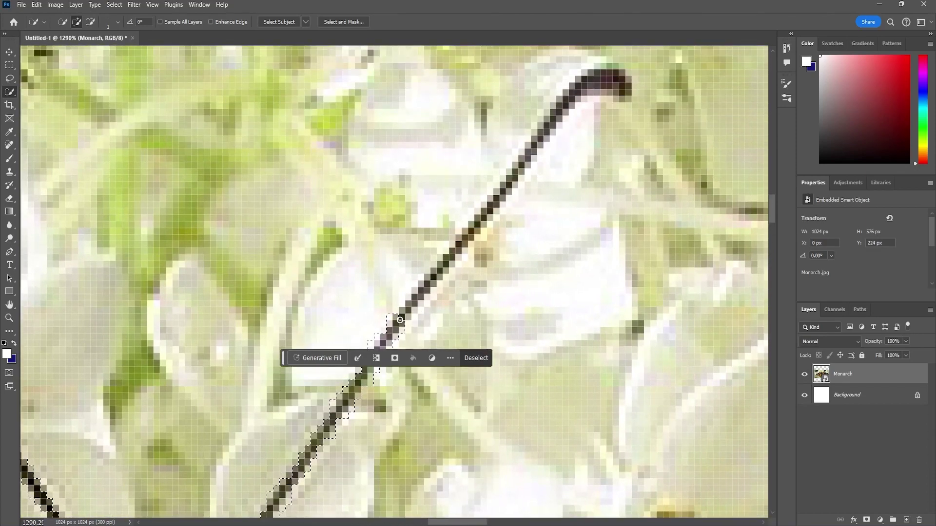
drag(449, 260, 410, 306)
drag(628, 102, 600, 73)
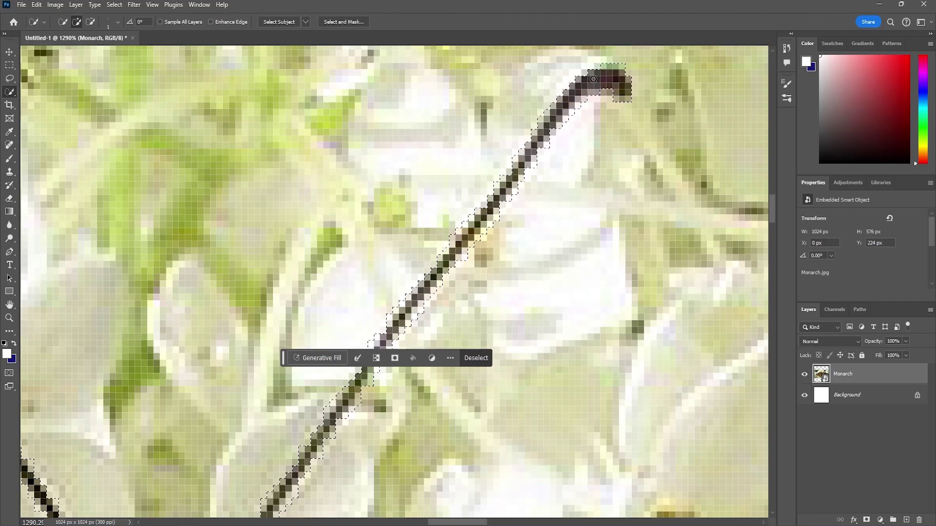
Step: Add the thin dark leg segment above the right wing, beside the head, to the selection
scroll(527, 161, down, 3)
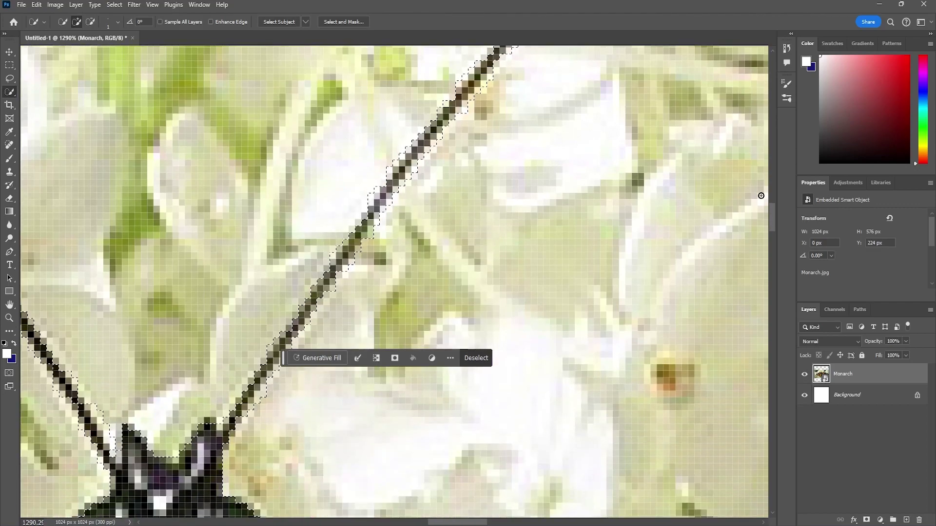
drag(775, 222, 774, 244)
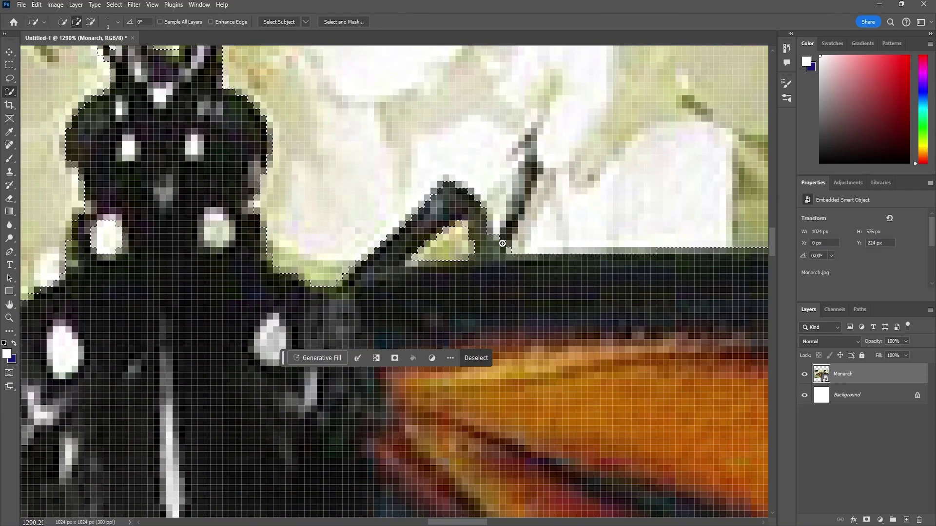
drag(527, 194, 533, 164)
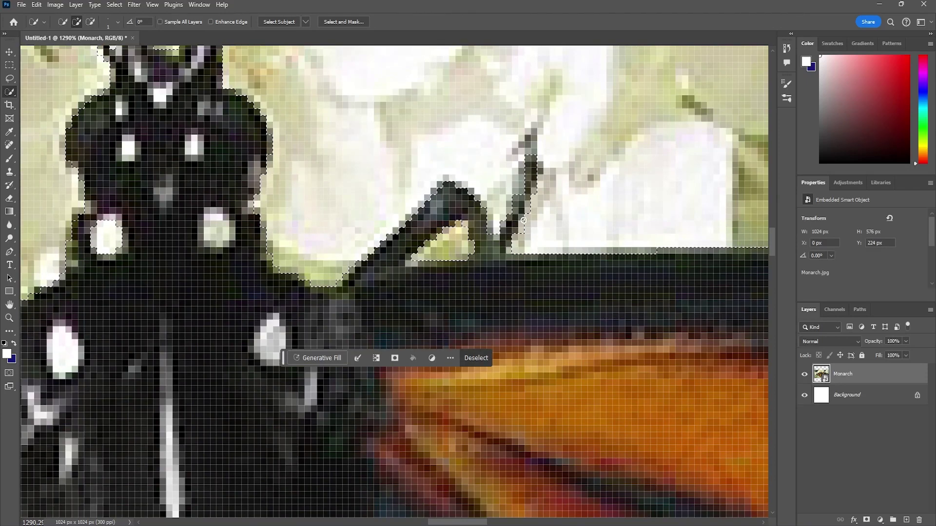
Step: Inspect the selection edges around the left wing's inner edge, the head and both antennae
drag(457, 522, 420, 524)
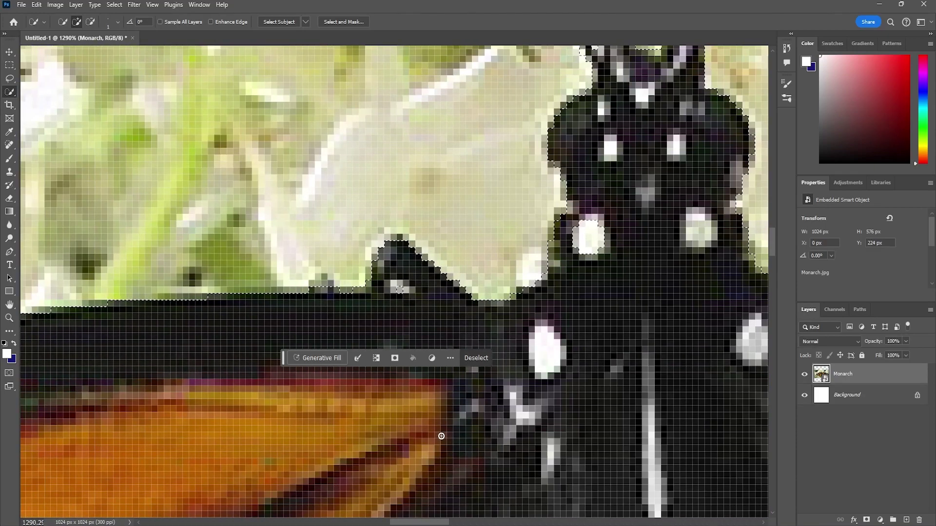
alt+scroll(434, 480, down, 10)
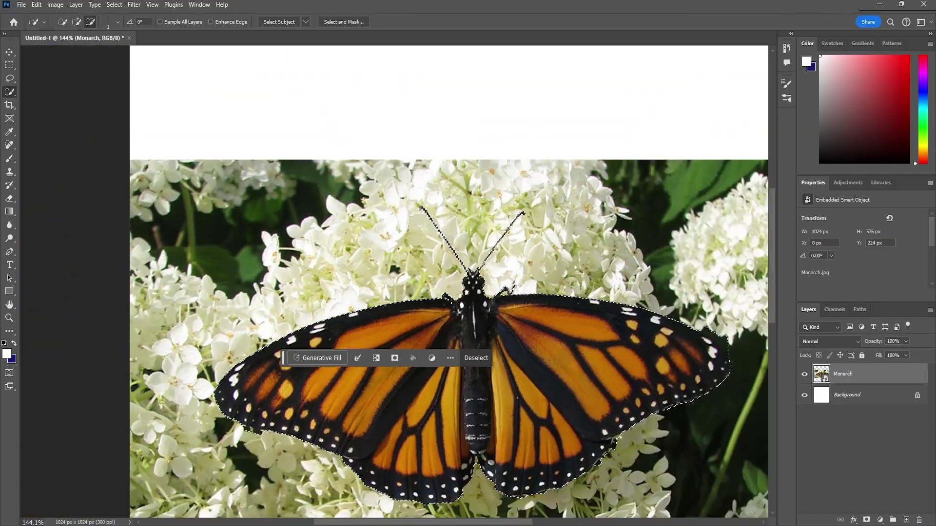
alt+scroll(451, 303, down, 1)
drag(771, 258, 771, 283)
alt+scroll(496, 189, up, 6)
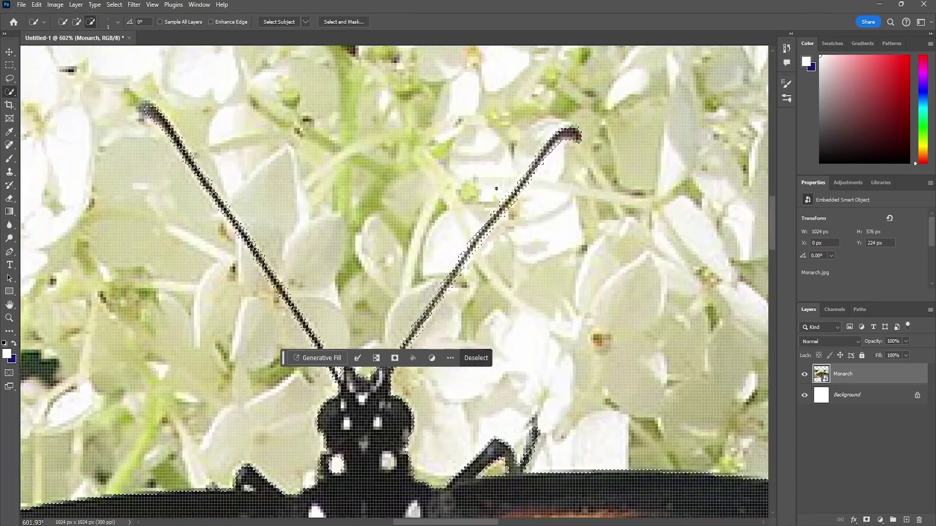
alt+scroll(427, 317, up, 3)
alt+scroll(426, 317, up, 2)
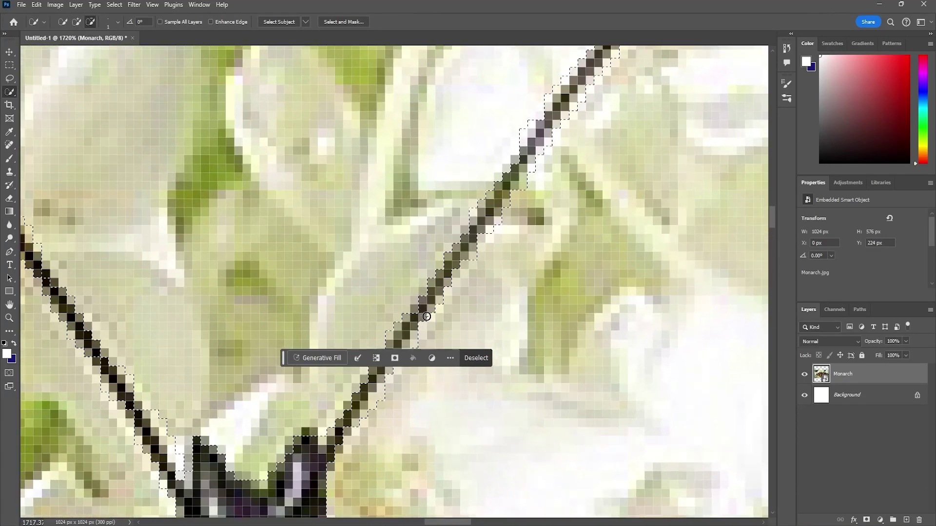
scroll(409, 395, down, 2)
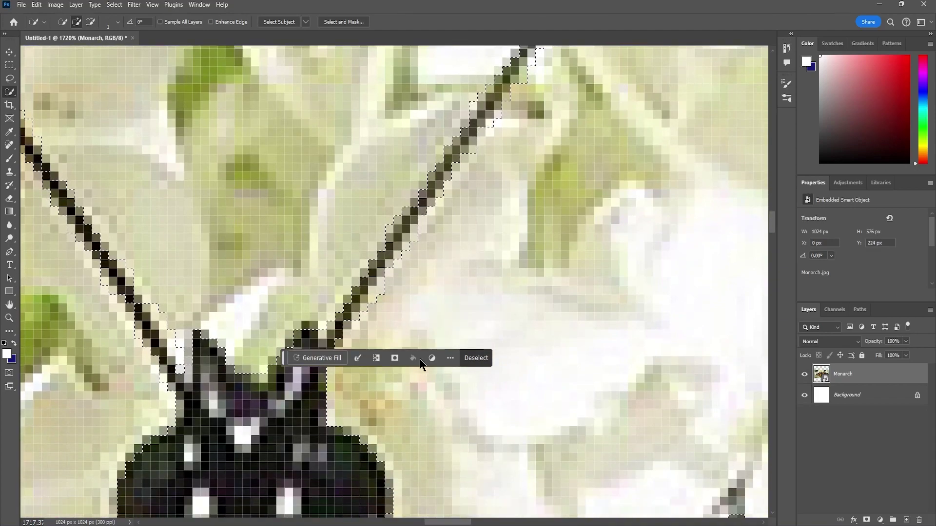
scroll(488, 266, up, 5)
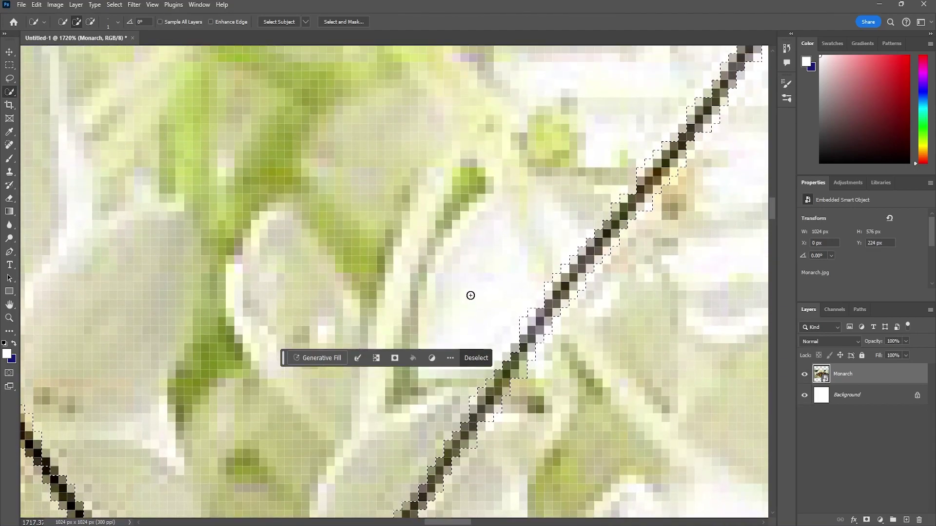
scroll(471, 296, up, 1)
ctrl+scroll(487, 282, right, 3)
alt+scroll(502, 273, down, 8)
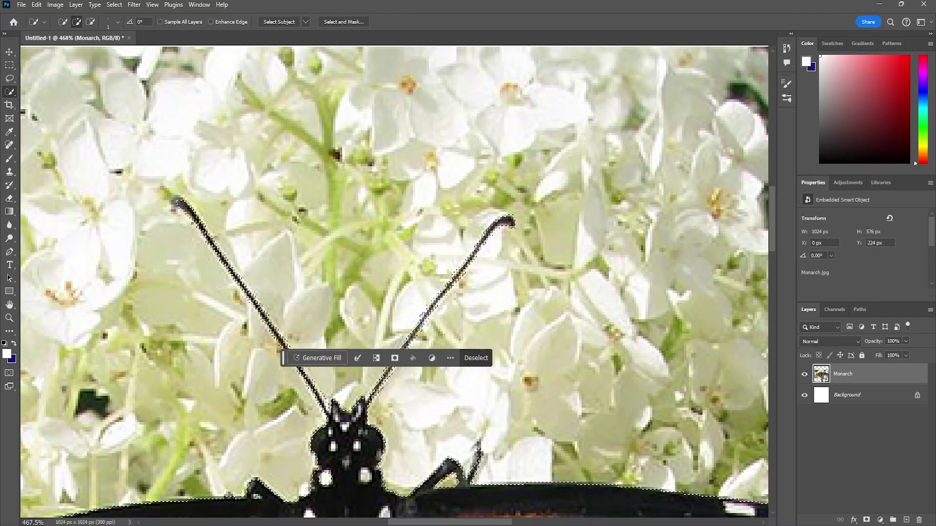
Step: Inspect the selection edge along the left antenna down to the head, and the outline of the whole butterfly
alt+scroll(191, 278, up, 4)
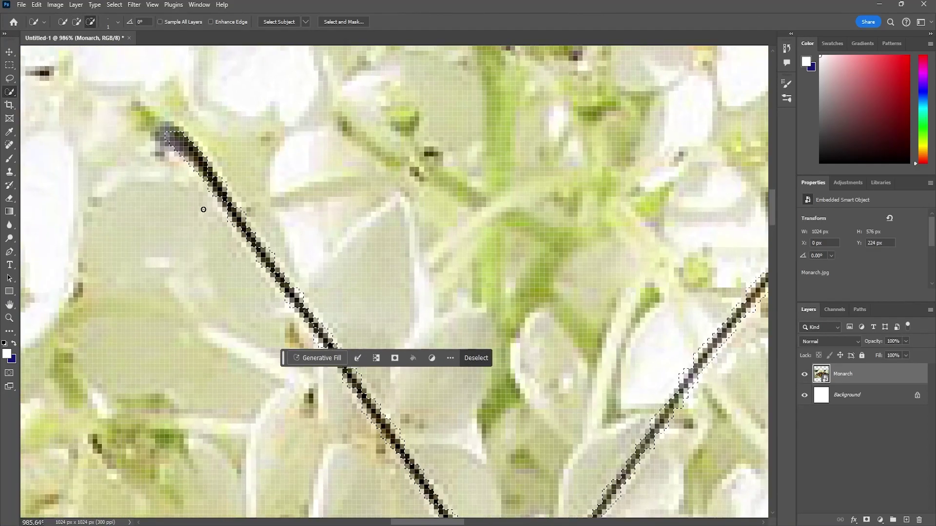
alt+scroll(203, 210, up, 4)
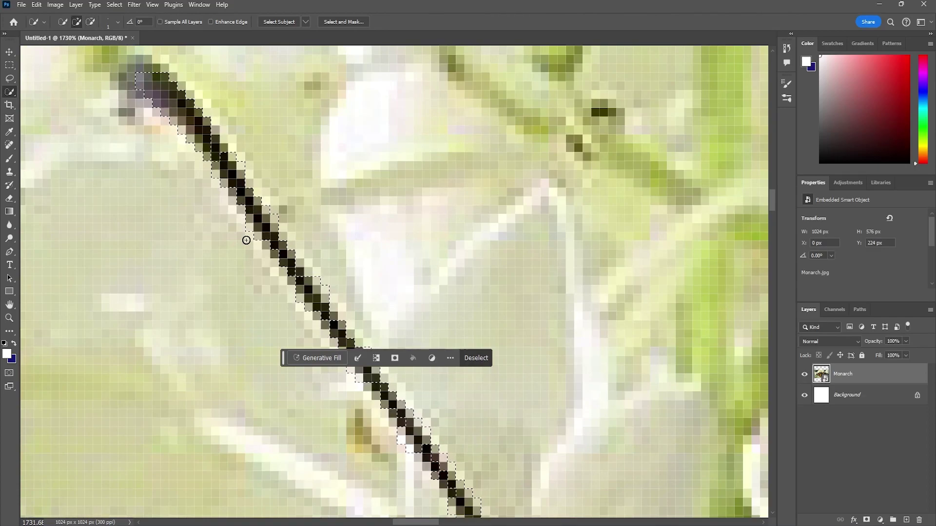
alt+scroll(177, 147, down, 2)
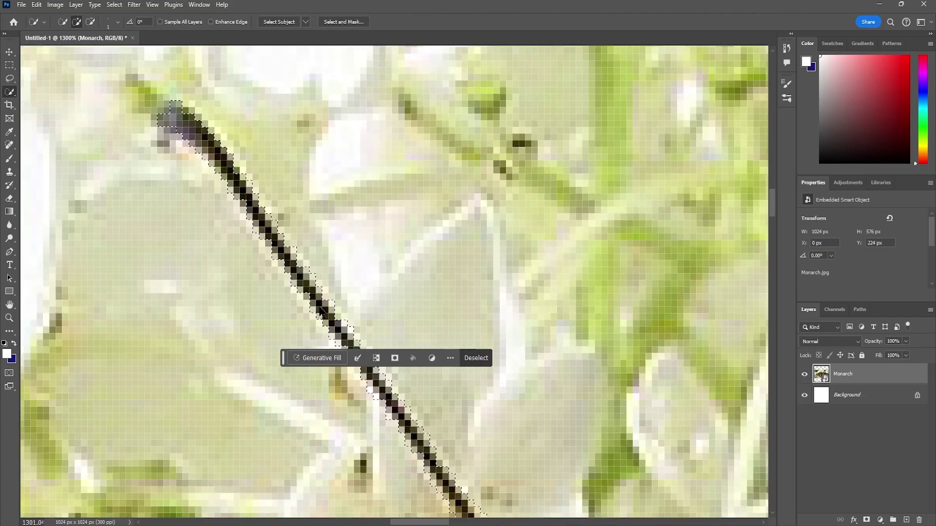
scroll(320, 307, down, 4)
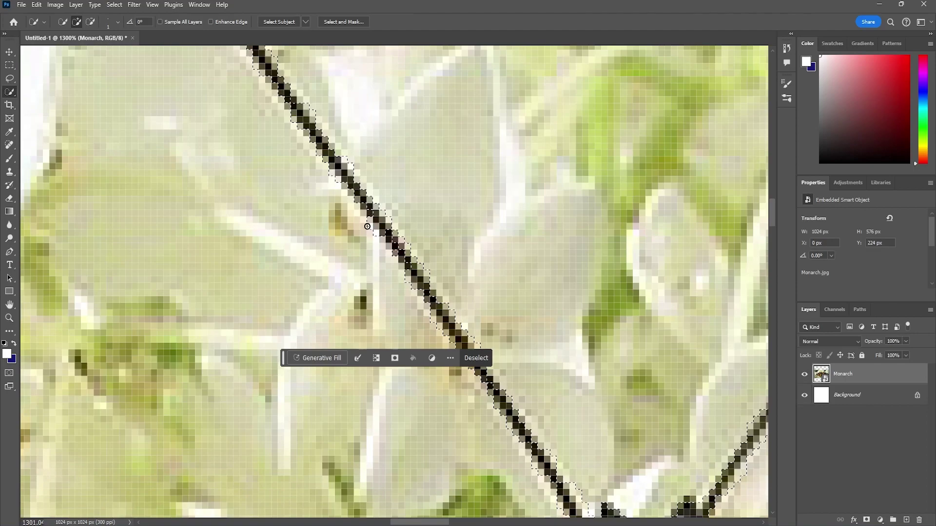
scroll(403, 206, down, 3)
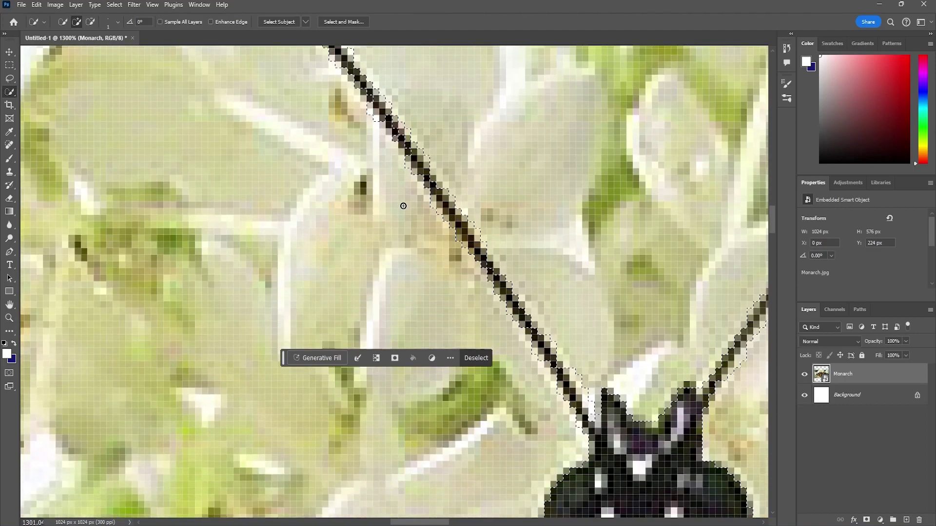
scroll(502, 292, down, 1)
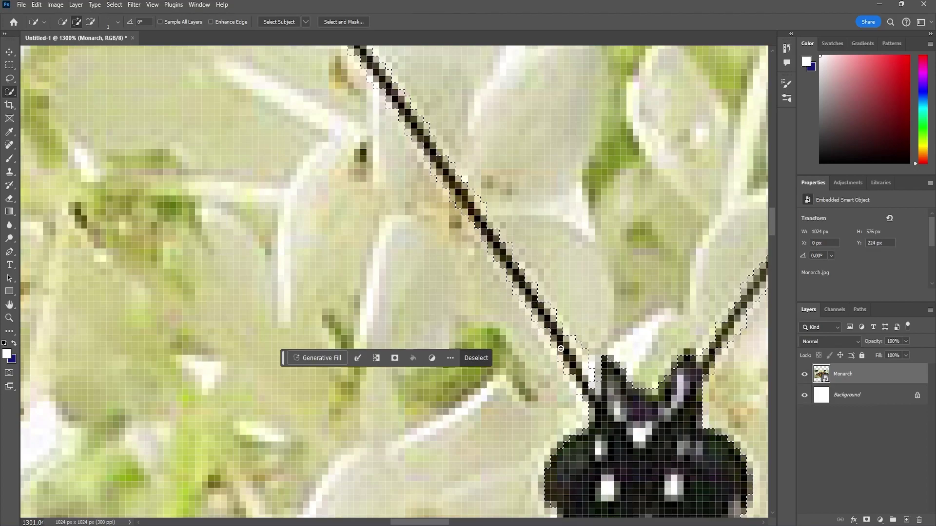
scroll(532, 289, down, 2)
key(alt)
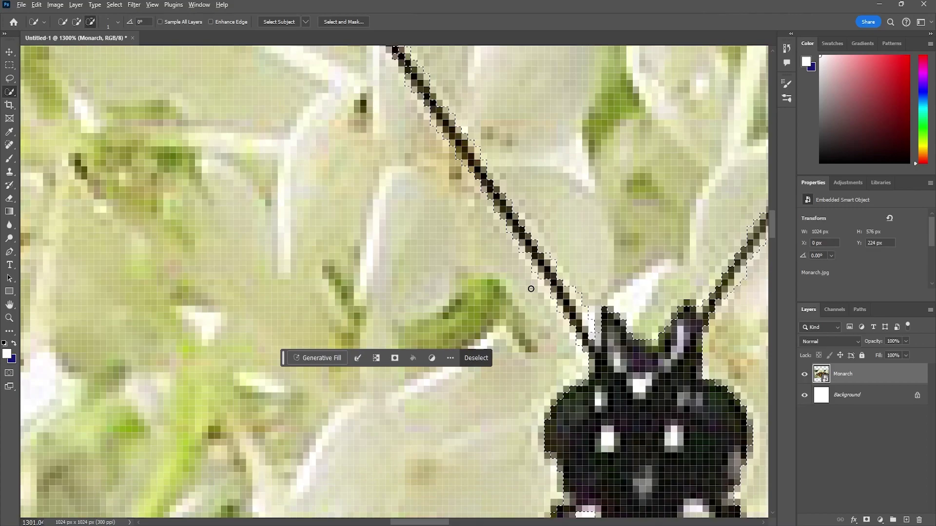
alt+scroll(533, 290, down, 10)
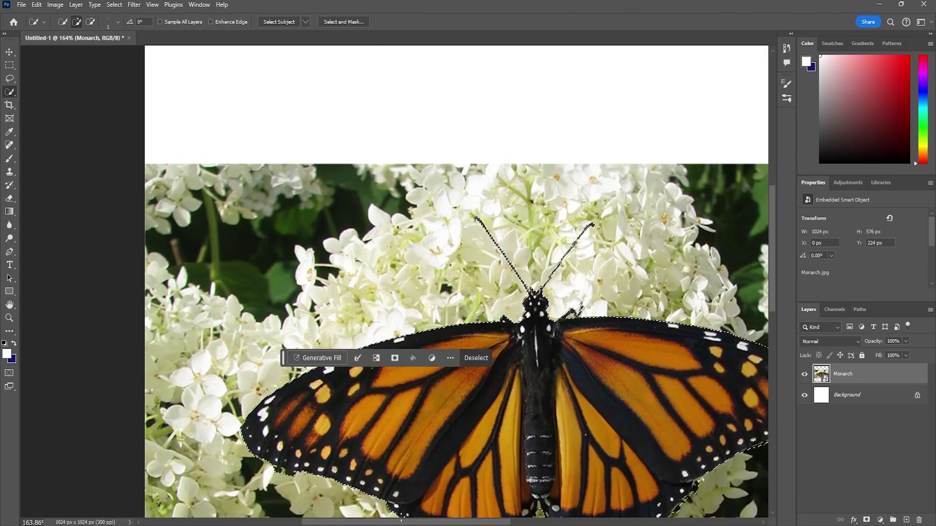
drag(402, 522, 436, 522)
scroll(522, 347, down, 3)
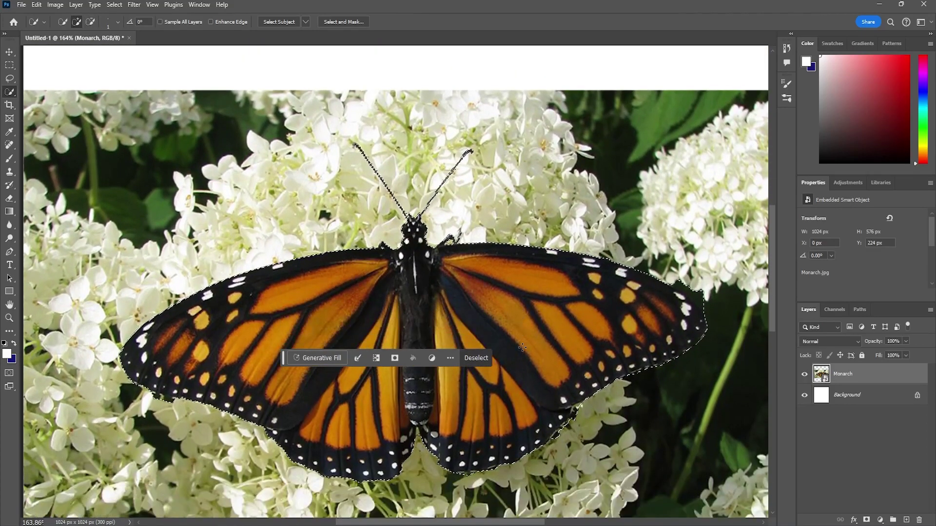
Step: Invert the butterfly selection, save it as an alpha channel and check the channel's overlay
click(113, 5)
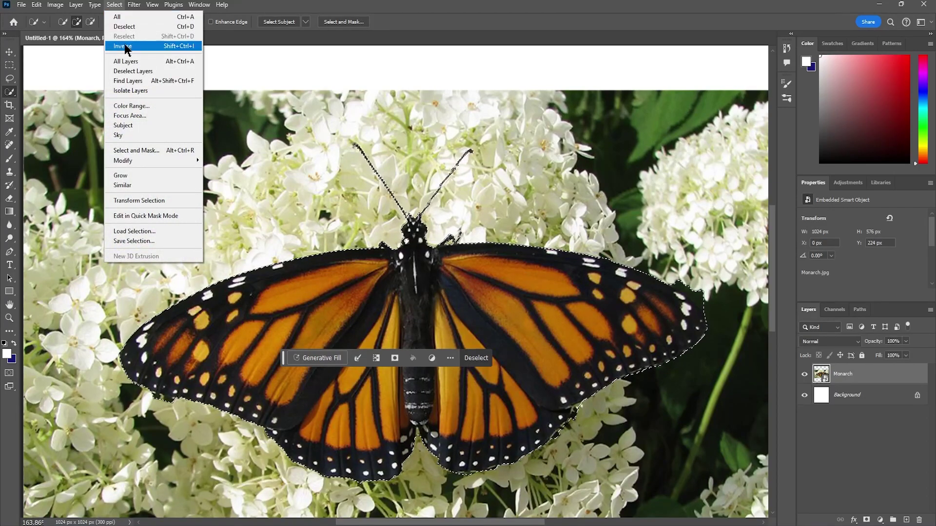
click(174, 48)
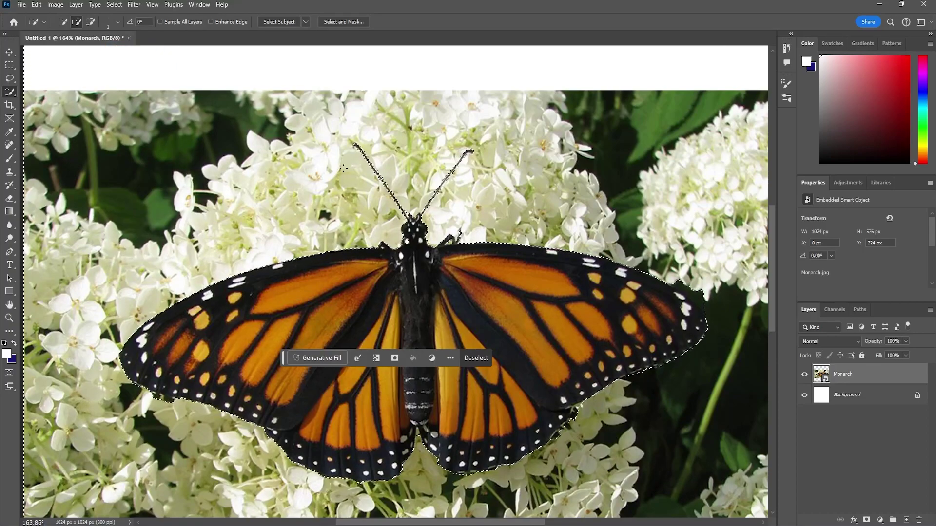
click(839, 312)
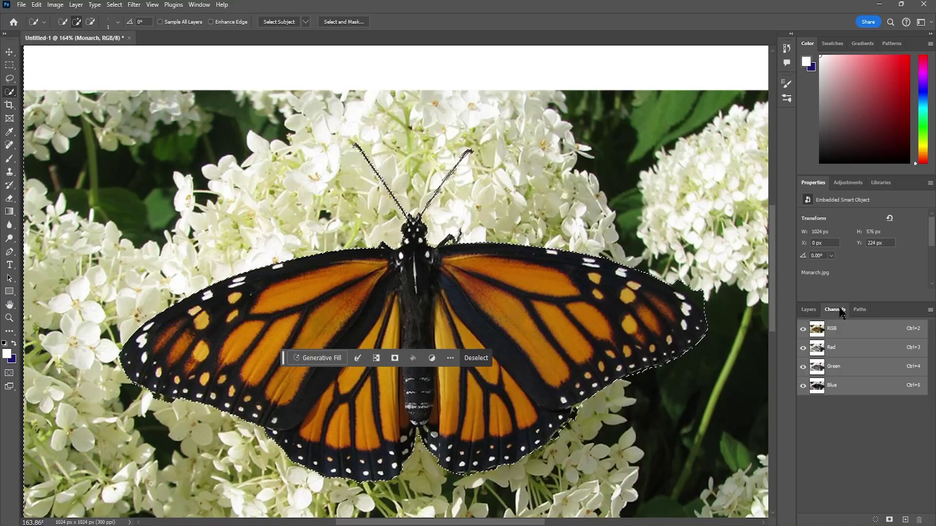
click(889, 520)
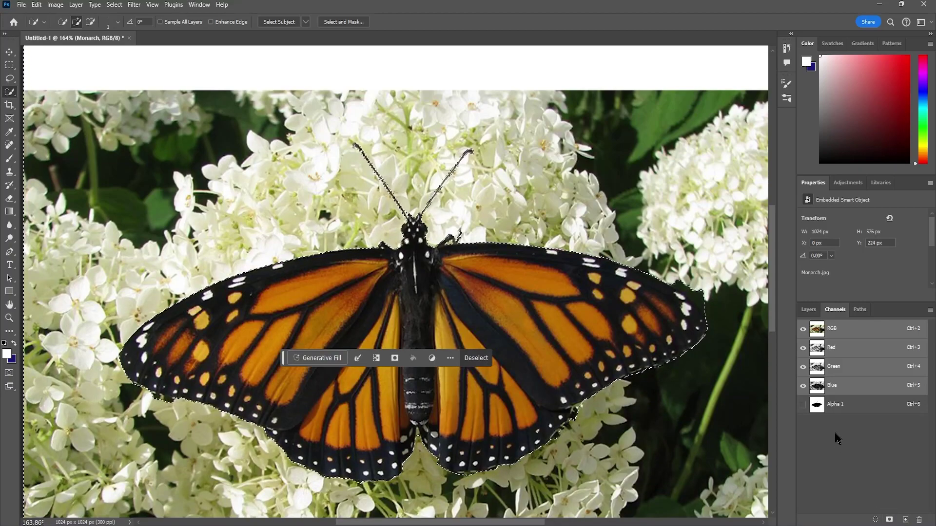
click(803, 405)
click(802, 405)
click(808, 309)
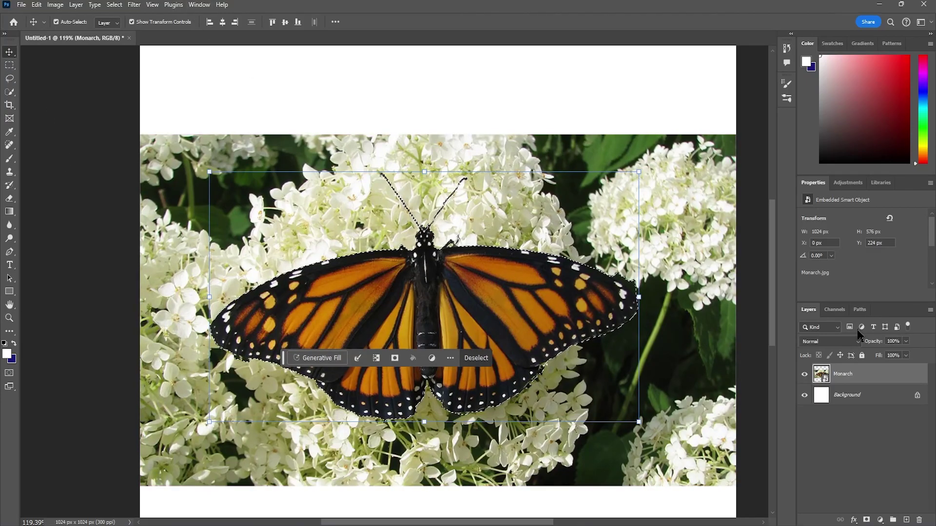
Step: Save the uninverted butterfly selection as an alpha channel shown over the image, and deselect
click(834, 310)
click(890, 520)
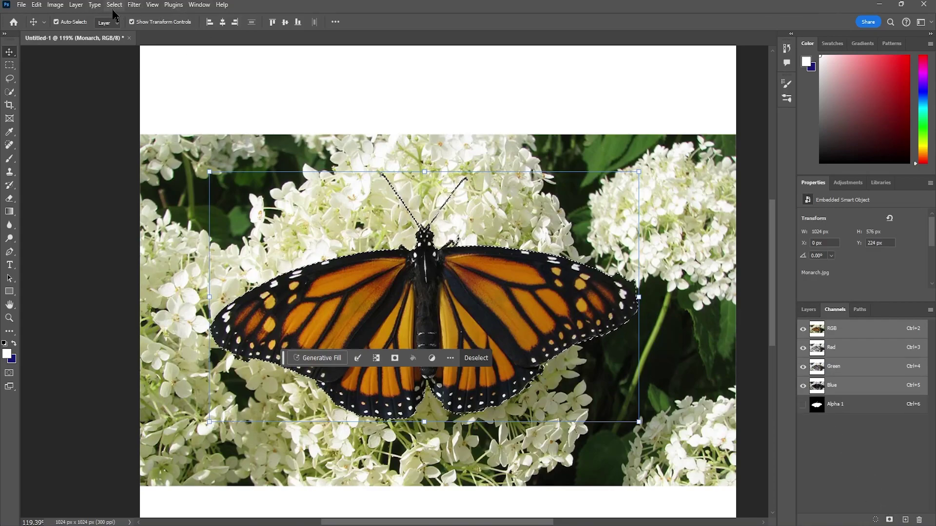
click(803, 404)
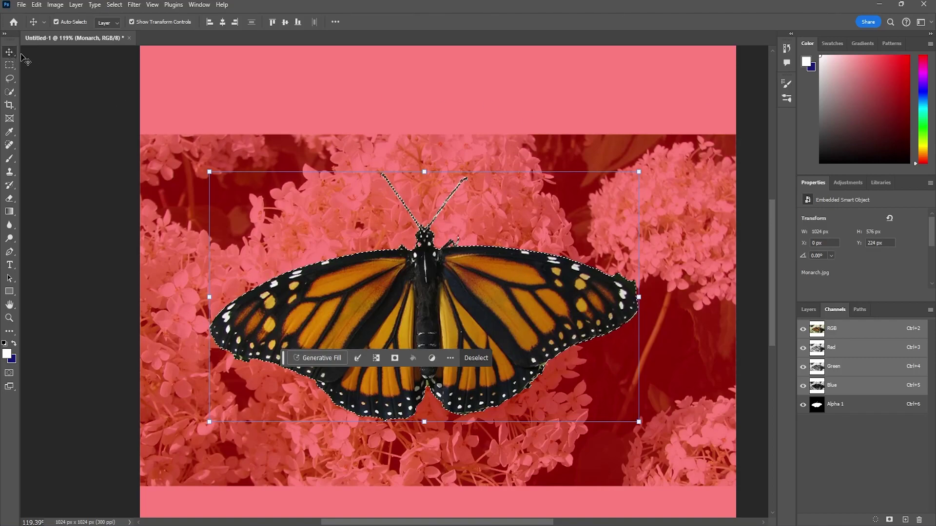
click(320, 117)
click(478, 360)
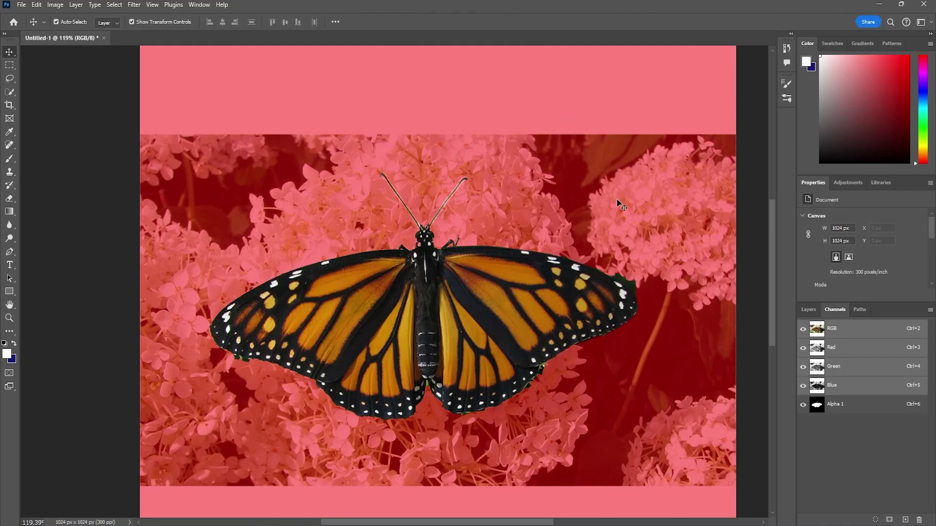
Step: Display the colour channels together with the mask and make the Alpha 1 channel the active one
alt+scroll(660, 289, up, 11)
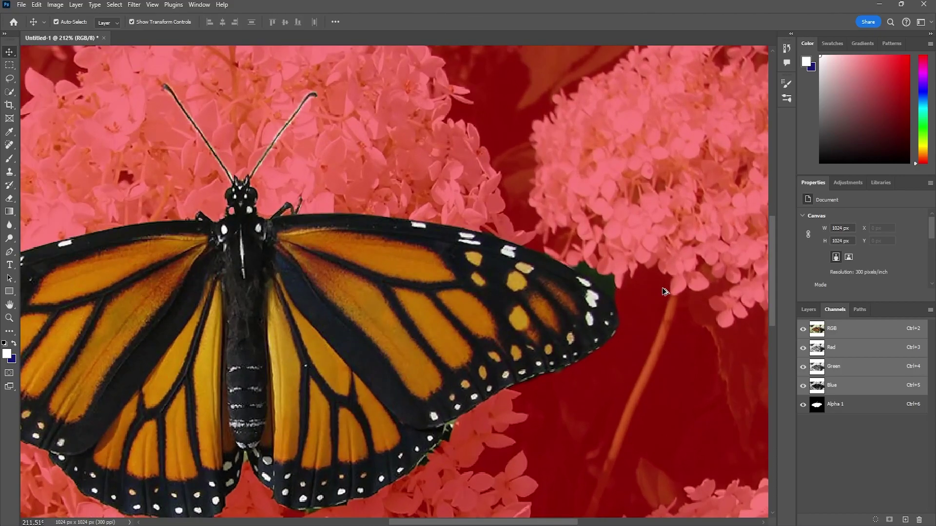
scroll(572, 277, up, 2)
scroll(574, 269, down, 3)
alt+scroll(579, 274, down, 10)
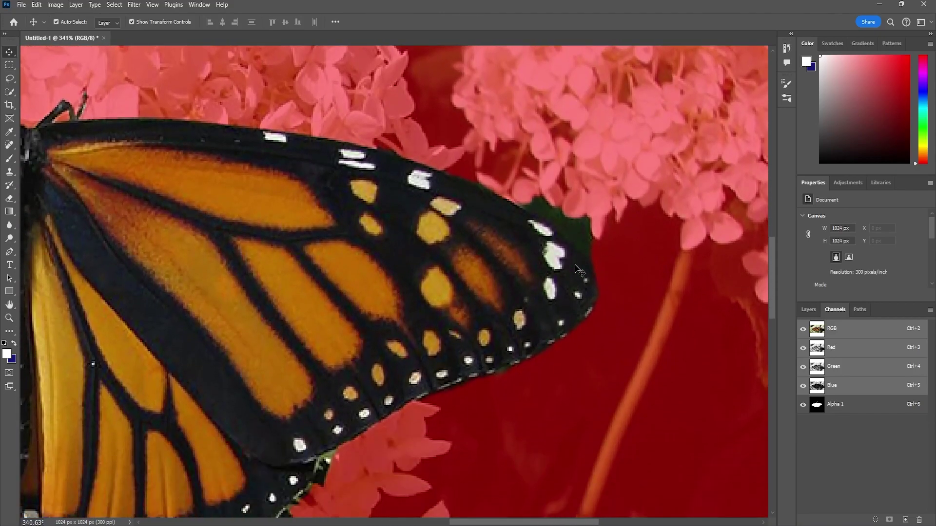
alt+scroll(371, 165, up, 1)
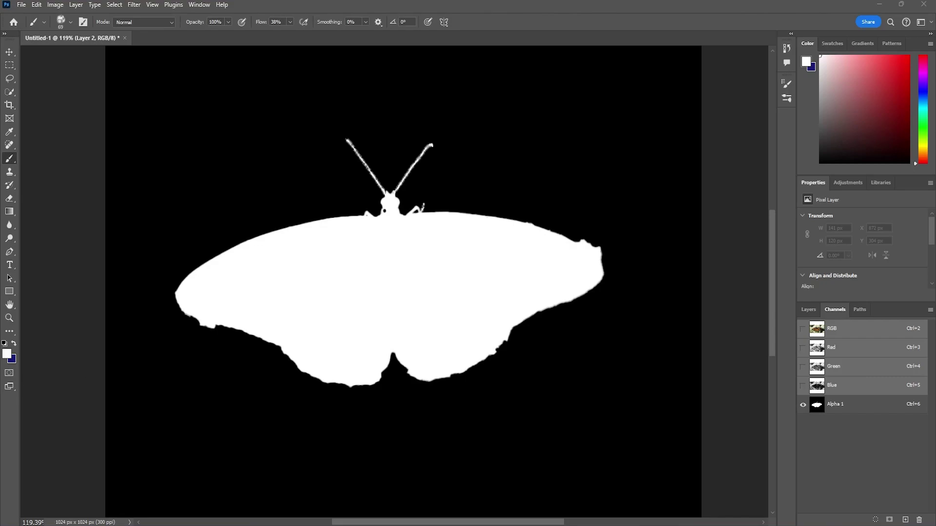
click(803, 328)
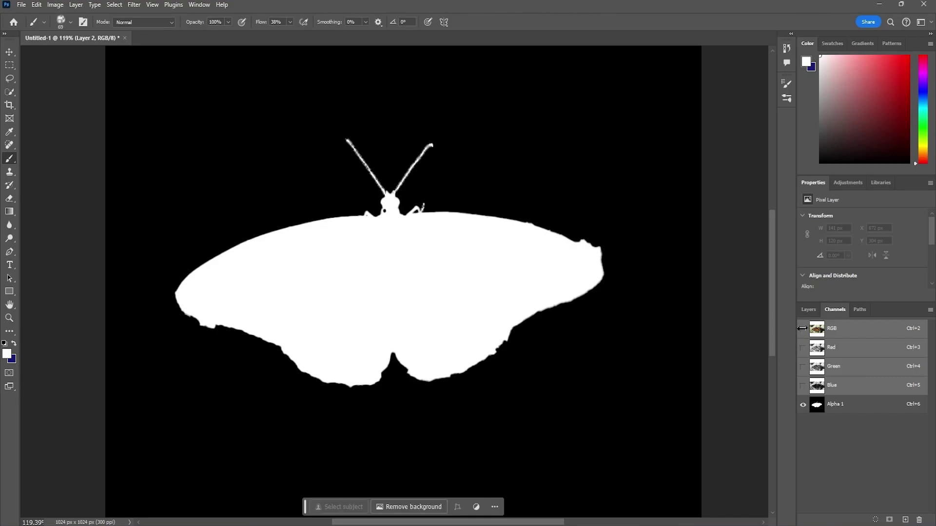
click(861, 408)
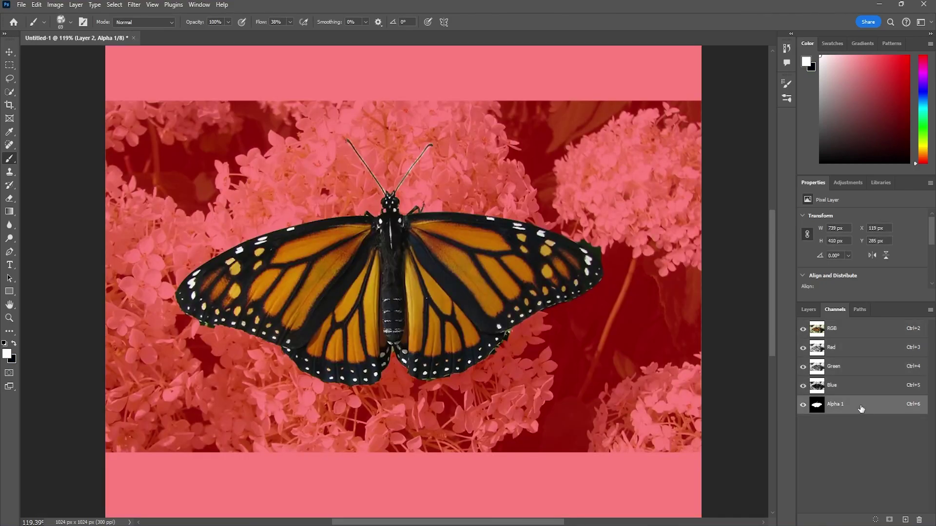
Step: Set the brush to Hard Round with a size of 15 px
click(71, 23)
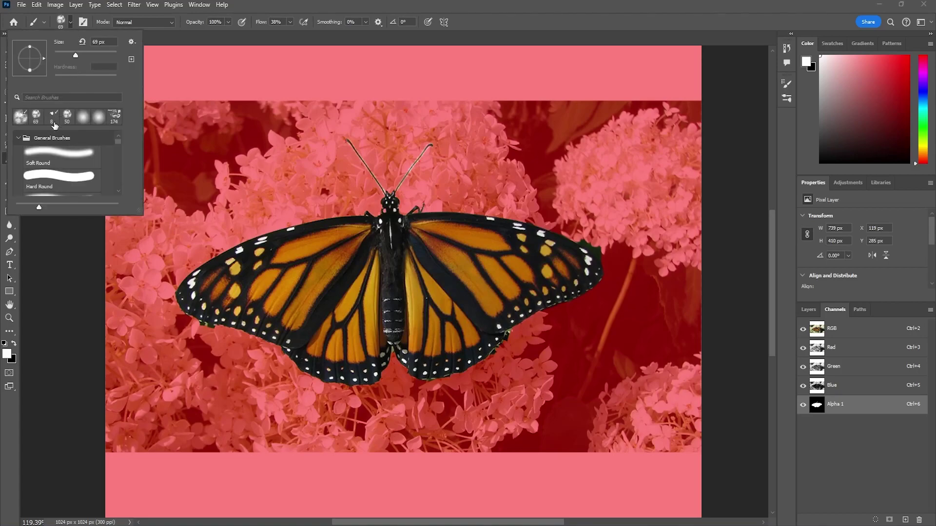
scroll(70, 125, down, 3)
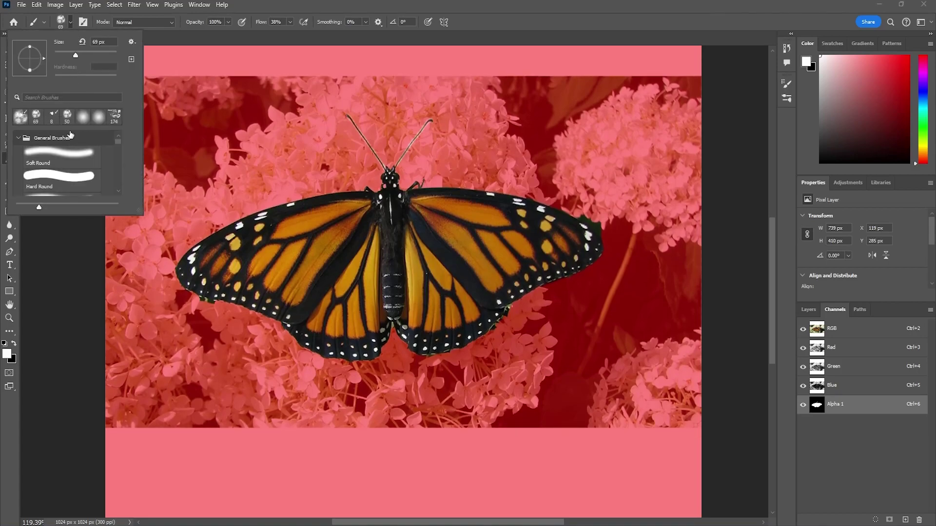
scroll(56, 167, down, 1)
click(64, 169)
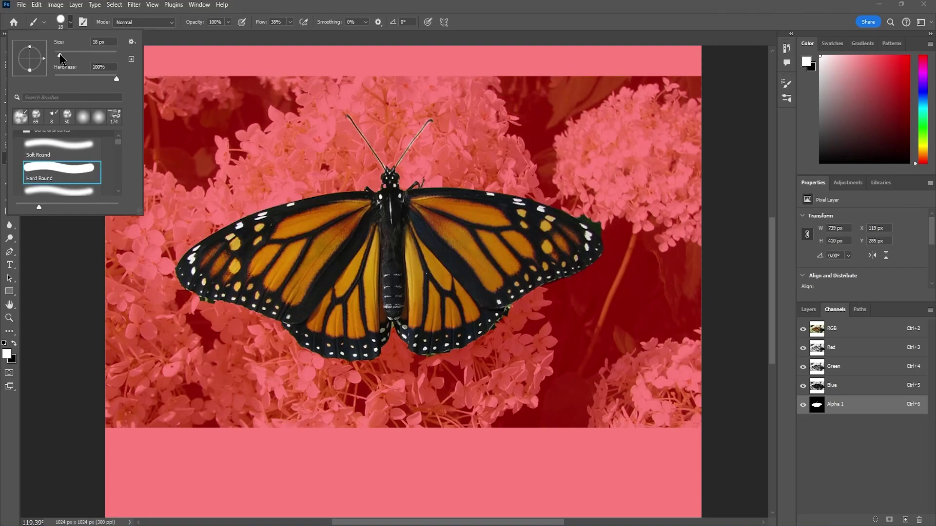
click(59, 55)
click(46, 279)
scroll(247, 176, up, 1)
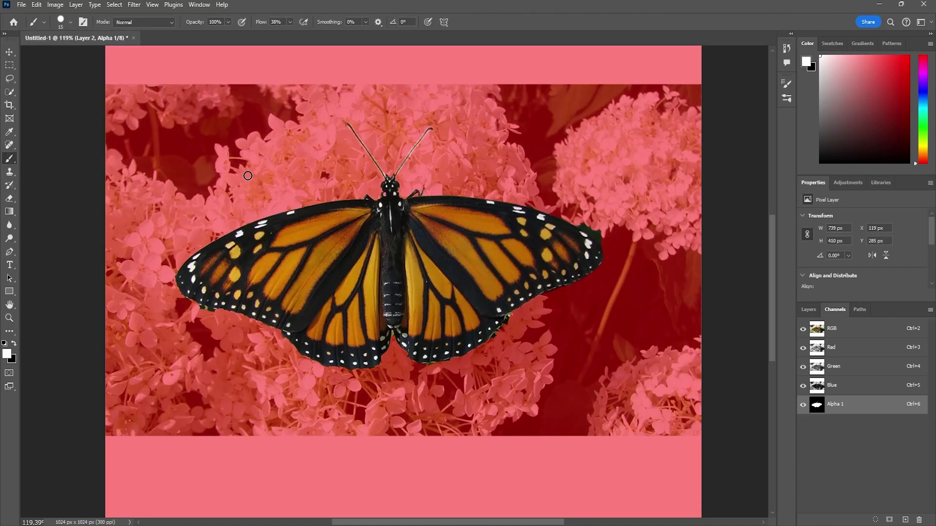
Step: Try a white stroke on the alpha channel outside the right wing, and compare it in the mask-only view
mouse_move(607, 202)
mouse_down()
mouse_move(613, 207)
mouse_move(602, 195)
mouse_move(628, 233)
mouse_move(636, 228)
mouse_move(626, 300)
mouse_up()
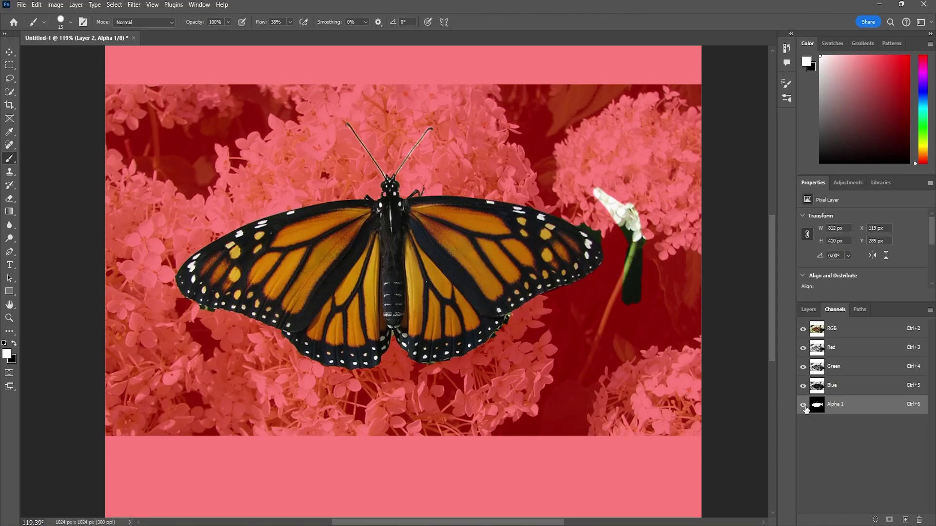
click(803, 329)
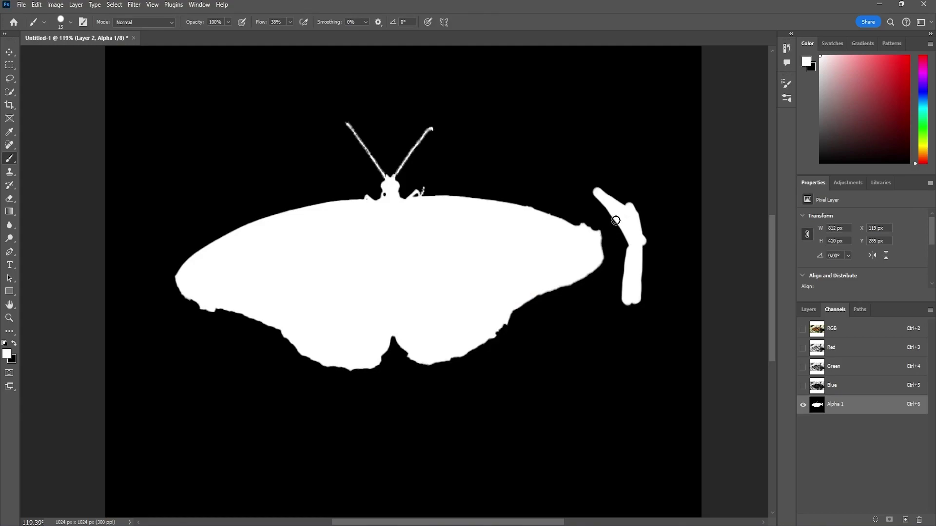
click(804, 329)
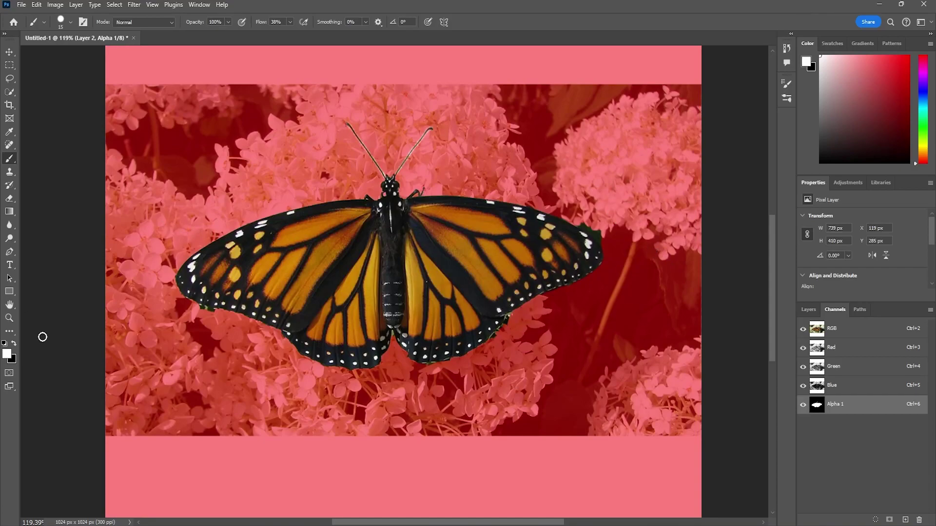
Step: Try black strokes across the wings on the alpha channel, check them in the mask-only view, and undo them
click(15, 344)
alt+scroll(636, 239, up, 5)
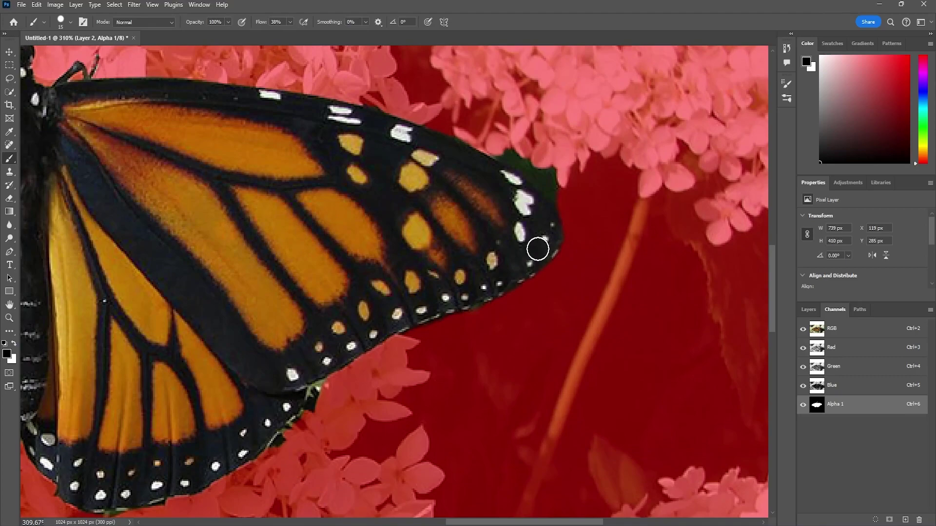
alt+scroll(538, 249, down, 7)
alt+scroll(474, 249, up, 2)
mouse_move(474, 249)
mouse_down()
mouse_move(446, 258)
mouse_move(508, 286)
mouse_move(391, 273)
mouse_move(424, 283)
mouse_up()
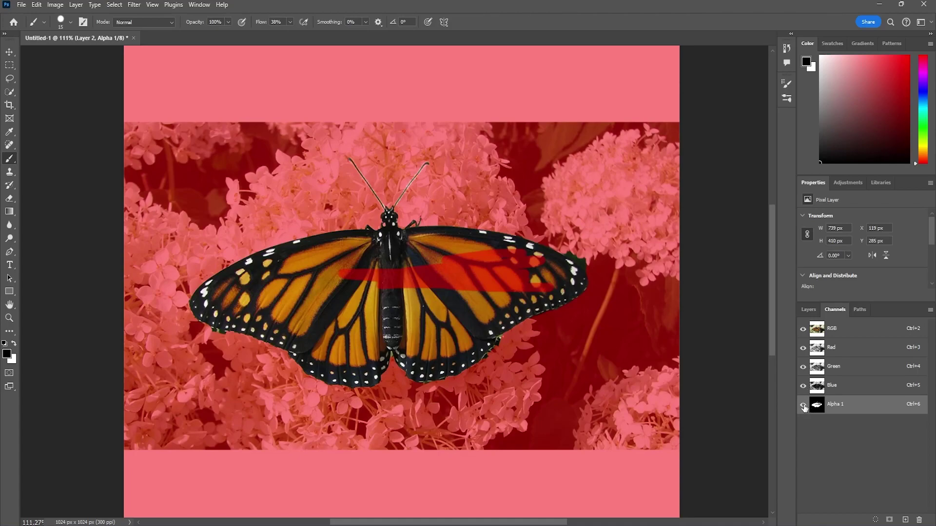
click(804, 330)
key(x)
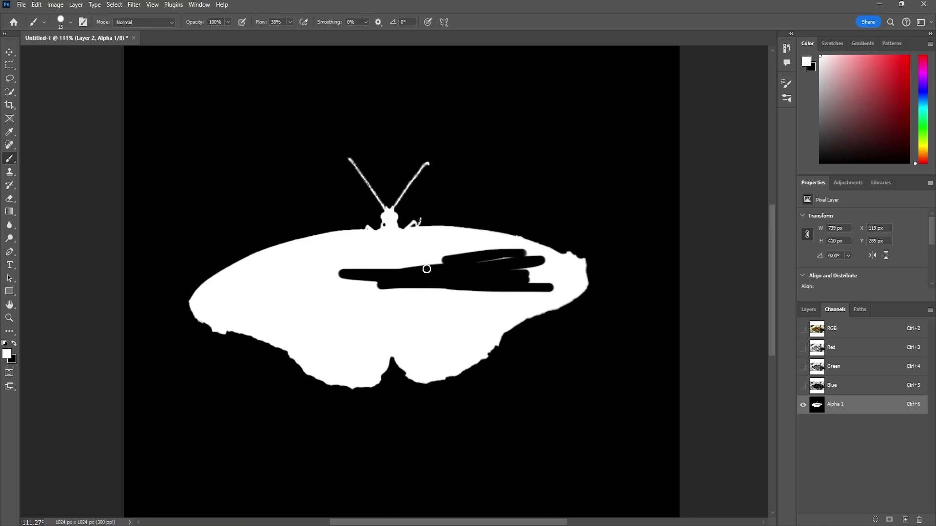
key(ctrl+z)
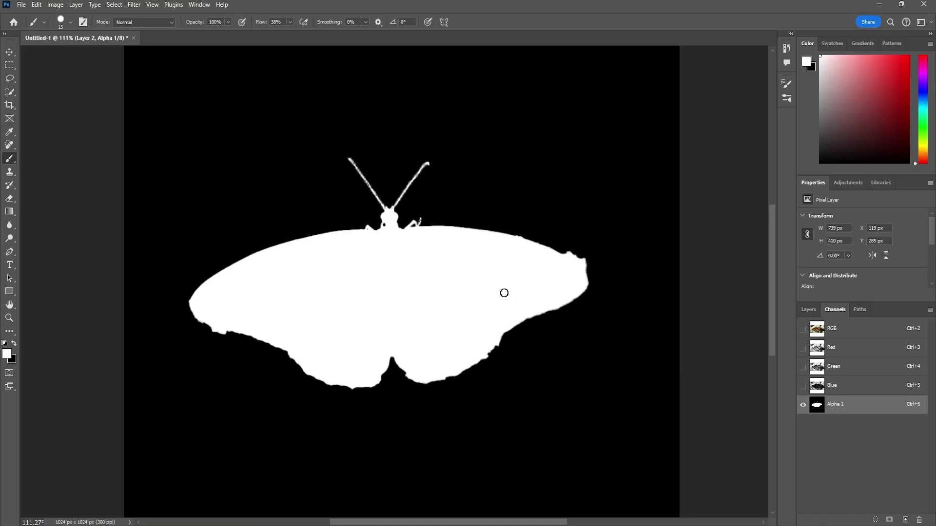
Step: Overlay the mask on the colour channels and paint black over the green leftover beside the right wing's tip
click(803, 328)
key(x)
alt+scroll(629, 271, up, 6)
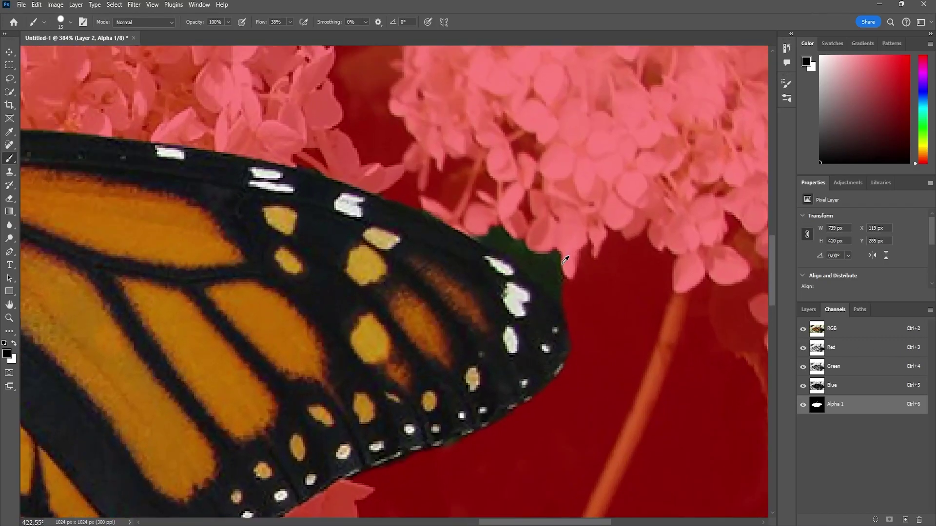
alt+scroll(565, 260, up, 2)
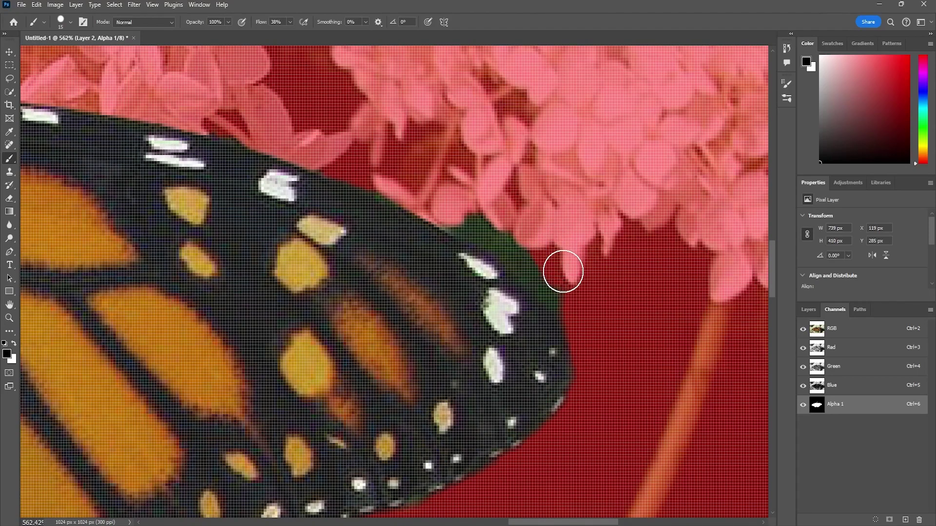
mouse_move(560, 272)
mouse_down()
mouse_move(458, 207)
mouse_move(528, 247)
mouse_move(568, 293)
mouse_up()
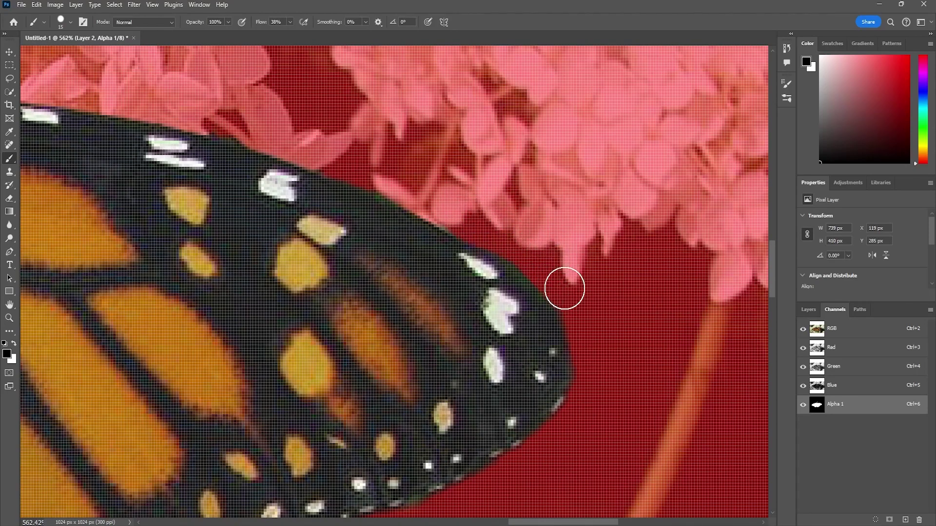
Step: Reduce the brush size to 6 px and paint black along the upper edge of the right forewing
click(70, 22)
click(59, 55)
drag(59, 54, 56, 55)
mouse_move(545, 289)
mouse_down()
mouse_move(566, 313)
mouse_move(483, 245)
mouse_move(422, 213)
mouse_up()
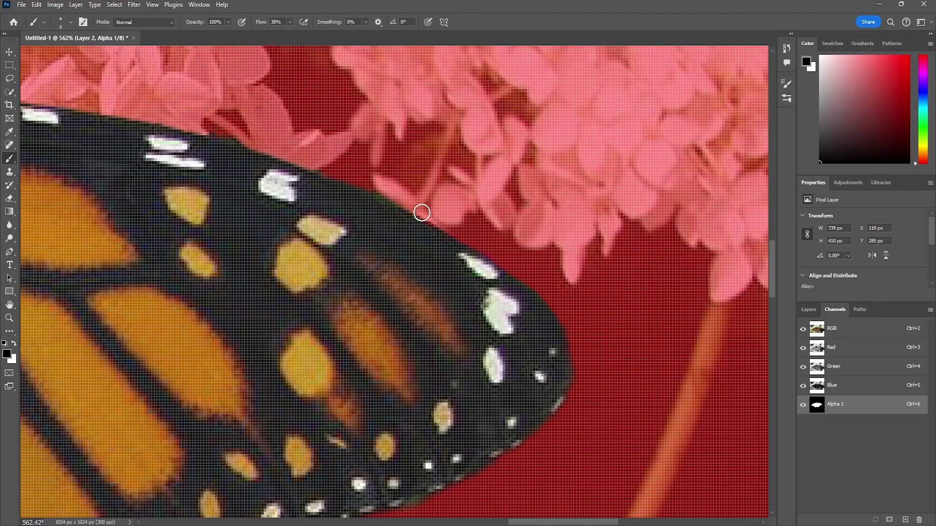
alt+scroll(534, 263, down, 3)
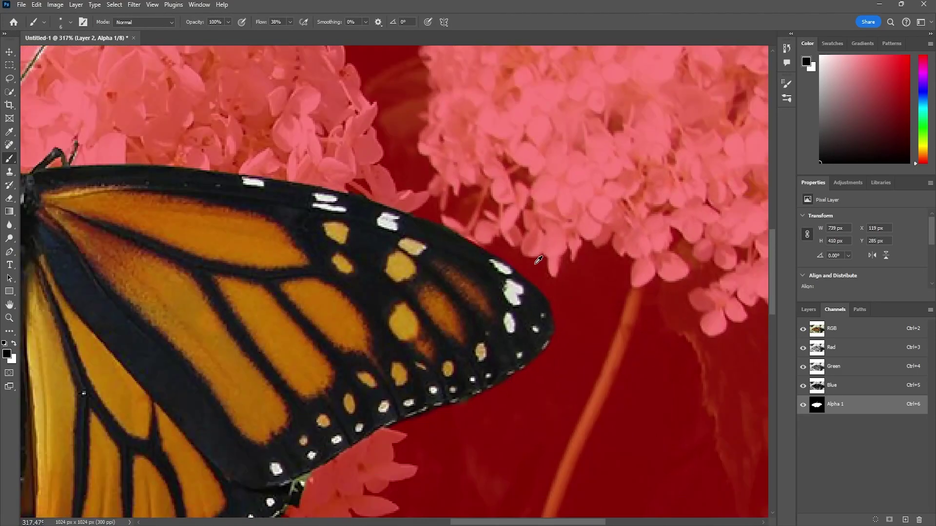
alt+scroll(539, 260, up, 6)
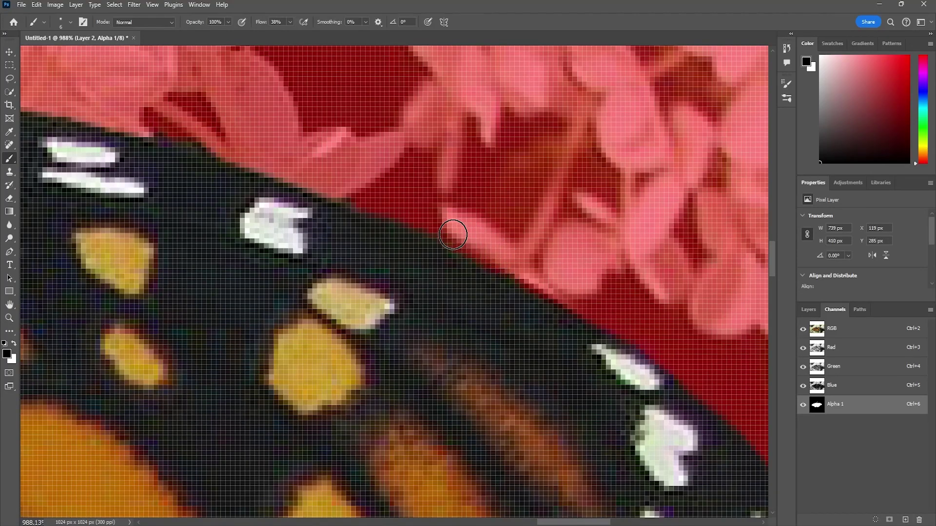
Step: Try a black stroke over the leftover background where the right forewing meets the hindwing, and undo it
alt+scroll(463, 240, down, 5)
alt+scroll(439, 249, up, 7)
mouse_move(426, 277)
mouse_down()
mouse_move(401, 268)
mouse_move(445, 178)
mouse_move(418, 192)
mouse_move(350, 327)
mouse_move(317, 354)
mouse_move(349, 315)
mouse_move(253, 446)
mouse_move(246, 434)
mouse_move(221, 462)
mouse_move(219, 450)
mouse_move(265, 433)
mouse_move(282, 397)
mouse_up()
key(ctrl+z)
Step: Set the brush to 1 px and paint black over the leftover background in the notch between the right forewing and hindwing
click(71, 22)
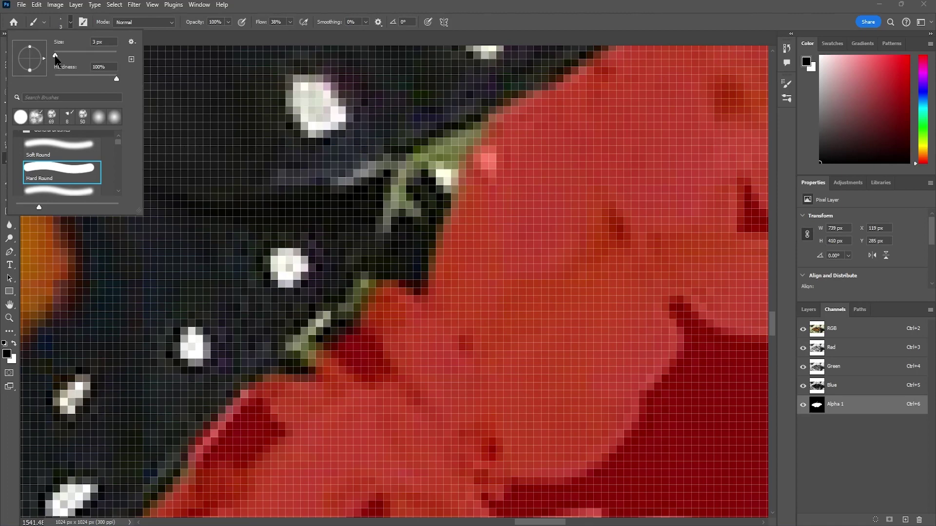
click(398, 265)
mouse_move(411, 274)
mouse_down()
mouse_move(419, 305)
mouse_move(430, 171)
mouse_move(461, 153)
mouse_up()
mouse_move(399, 169)
mouse_down()
mouse_move(382, 244)
mouse_move(480, 156)
mouse_up()
drag(422, 160, 395, 190)
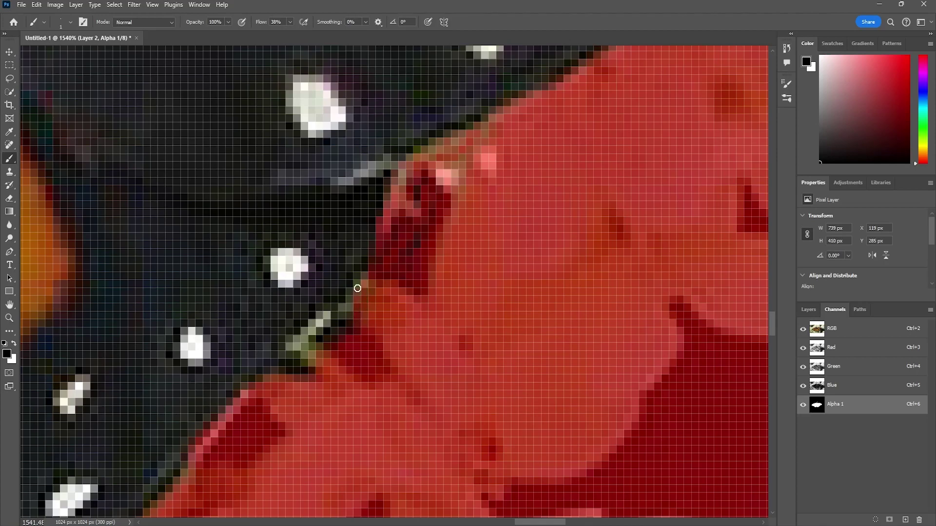
mouse_move(348, 326)
mouse_down()
mouse_move(324, 309)
mouse_move(304, 336)
mouse_up()
Step: Set the brush to 4 px and paint black over the green leftovers along the right hindwing's lower edge
alt+scroll(318, 364, down, 12)
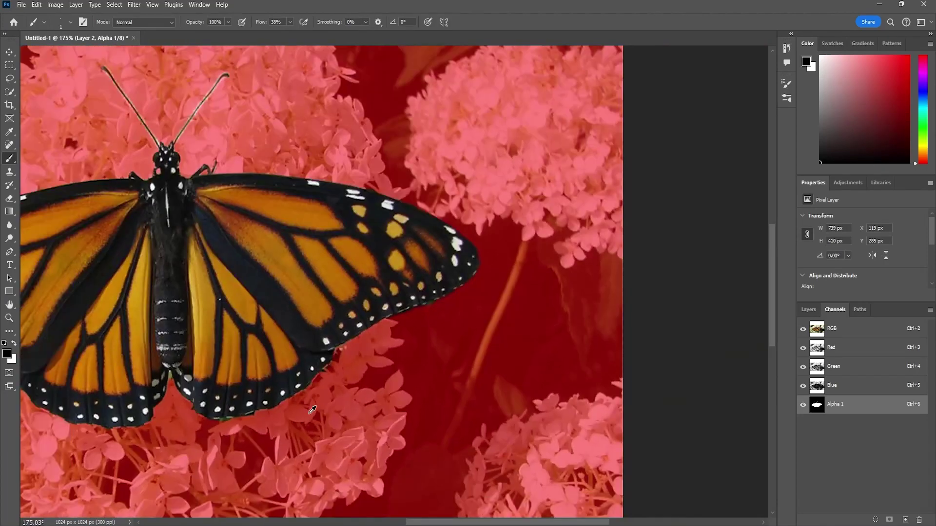
alt+scroll(215, 424, up, 12)
alt+scroll(210, 416, up, 1)
click(70, 22)
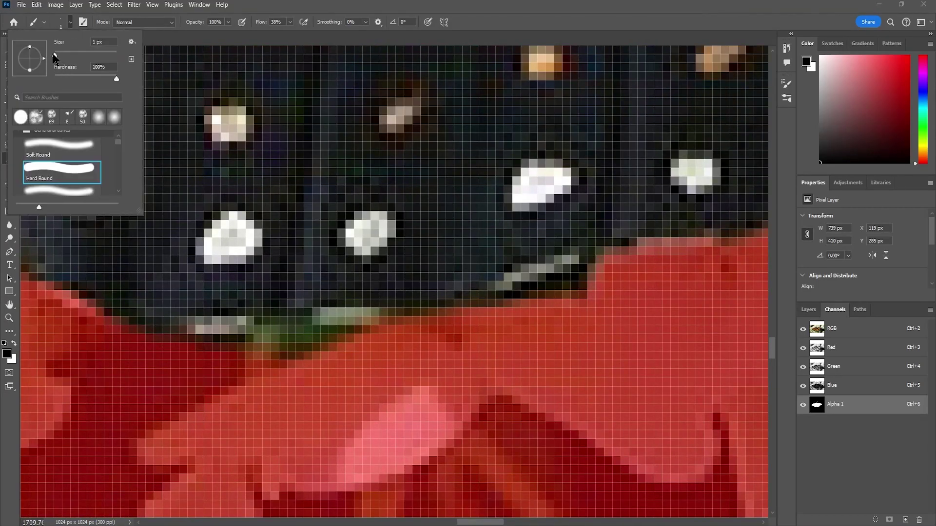
drag(55, 55, 56, 56)
mouse_move(280, 367)
mouse_down()
mouse_move(280, 346)
mouse_move(322, 351)
mouse_move(279, 342)
mouse_up()
drag(554, 320, 535, 307)
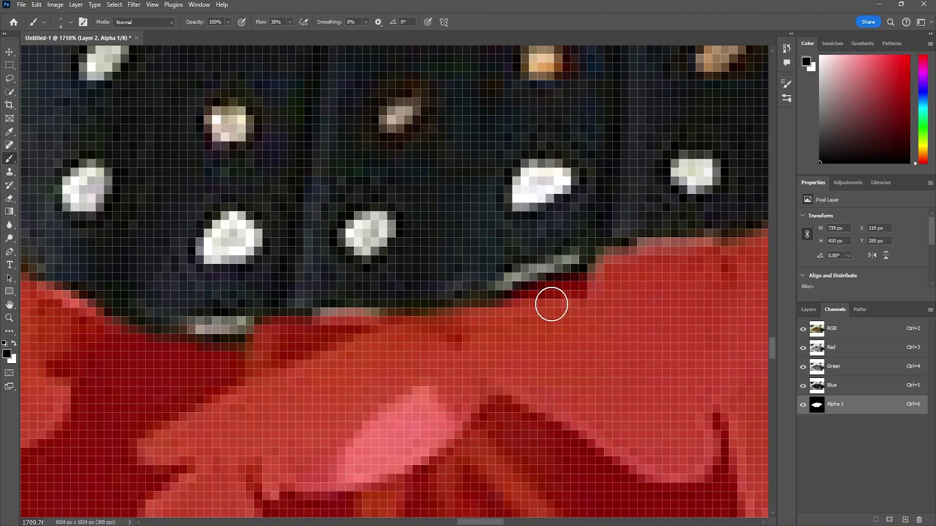
Step: Paint black over the leftover background in the gap between the hindwings below the abdomen
alt+scroll(616, 253, down, 20)
alt+scroll(465, 236, up, 14)
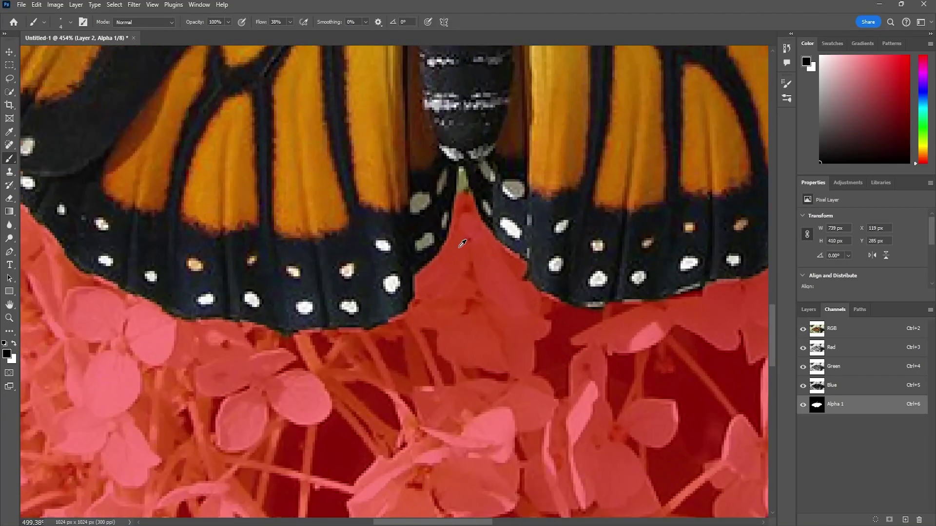
alt+scroll(471, 166, up, 6)
drag(463, 240, 455, 139)
alt+scroll(476, 219, down, 8)
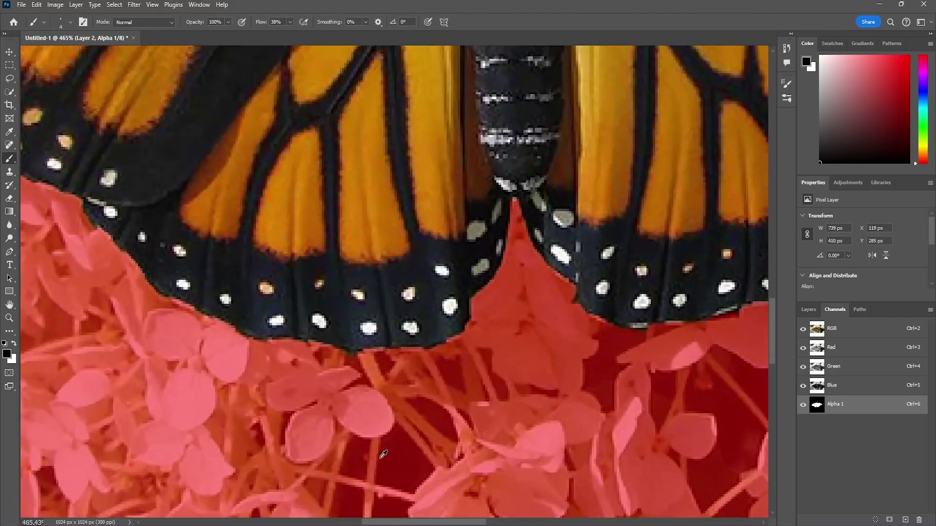
Step: Paint black over the green leftovers along the lower edge of the left forewing
alt+scroll(365, 356, up, 6)
alt+scroll(458, 328, down, 10)
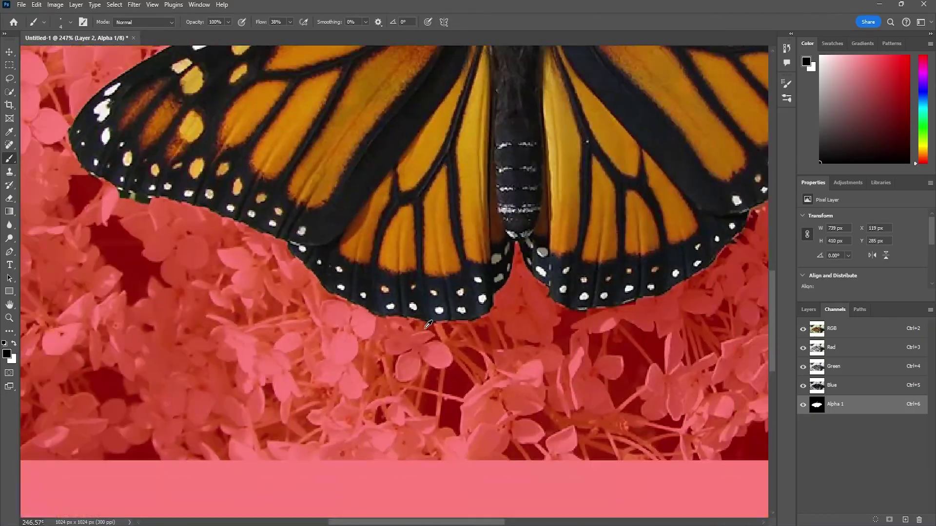
alt+scroll(273, 274, up, 3)
alt+scroll(273, 275, up, 8)
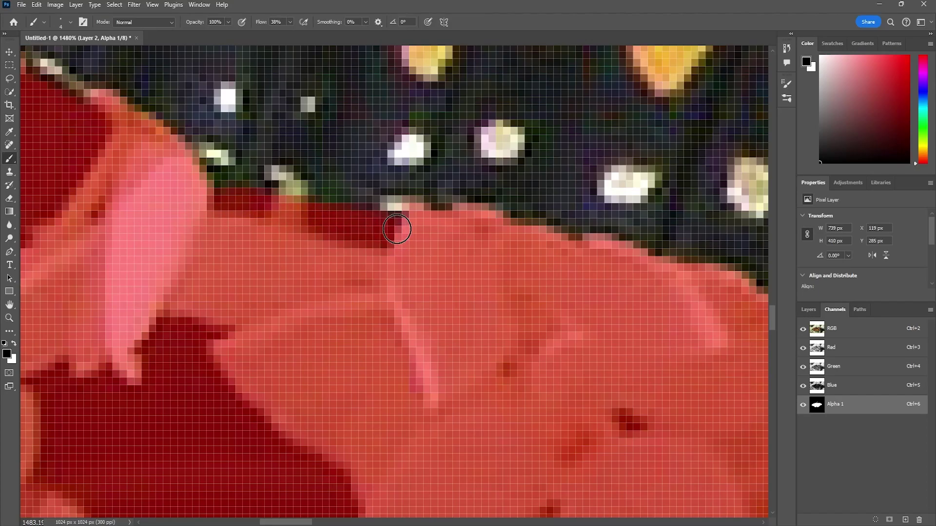
Step: Paint black around the right antenna's tip and along the upper part of its stalk
alt+scroll(385, 234, down, 12)
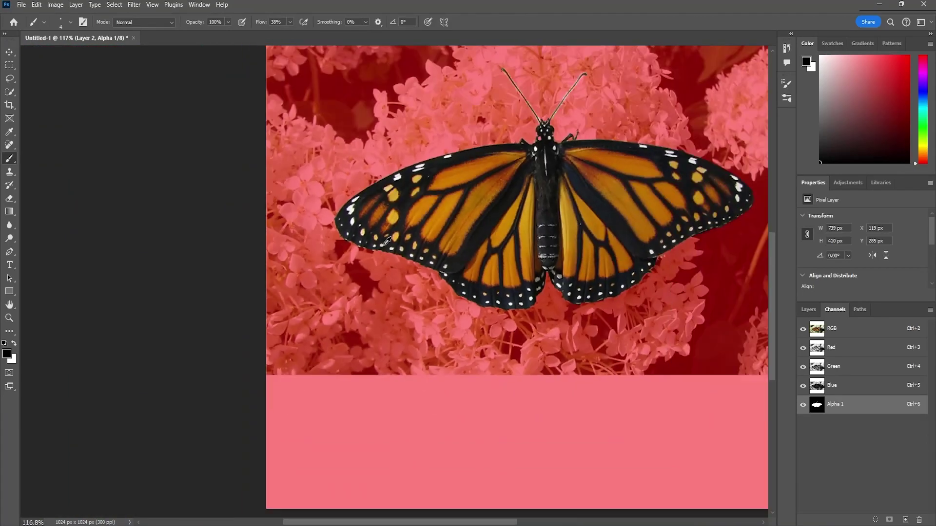
alt+scroll(593, 108, up, 18)
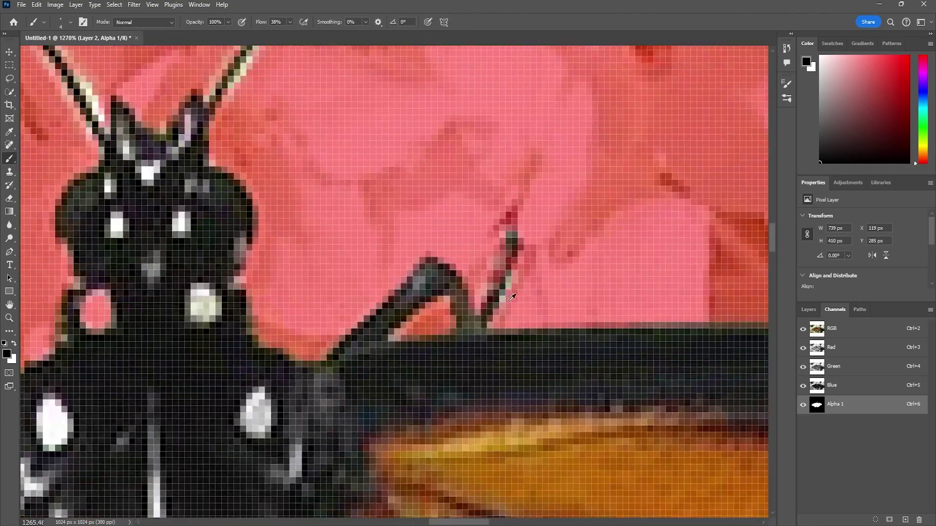
alt+scroll(544, 198, down, 11)
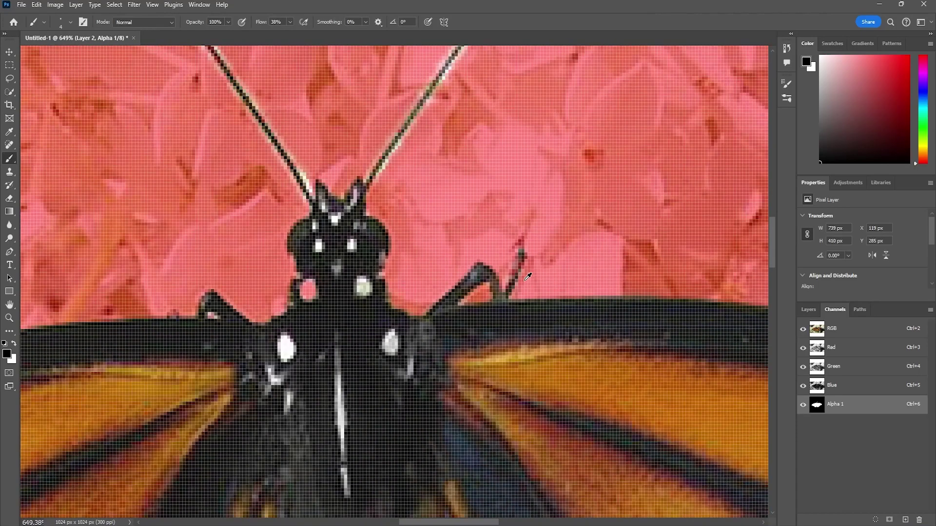
alt+scroll(555, 101, up, 11)
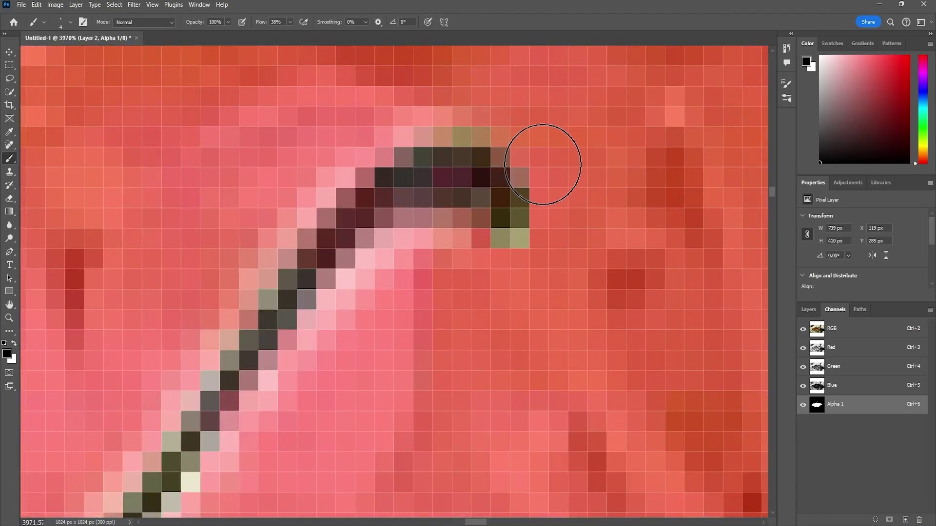
mouse_move(481, 272)
mouse_down()
mouse_move(340, 351)
mouse_move(255, 455)
mouse_move(330, 153)
mouse_move(458, 95)
mouse_up()
alt+scroll(397, 194, down, 6)
alt+scroll(382, 225, up, 4)
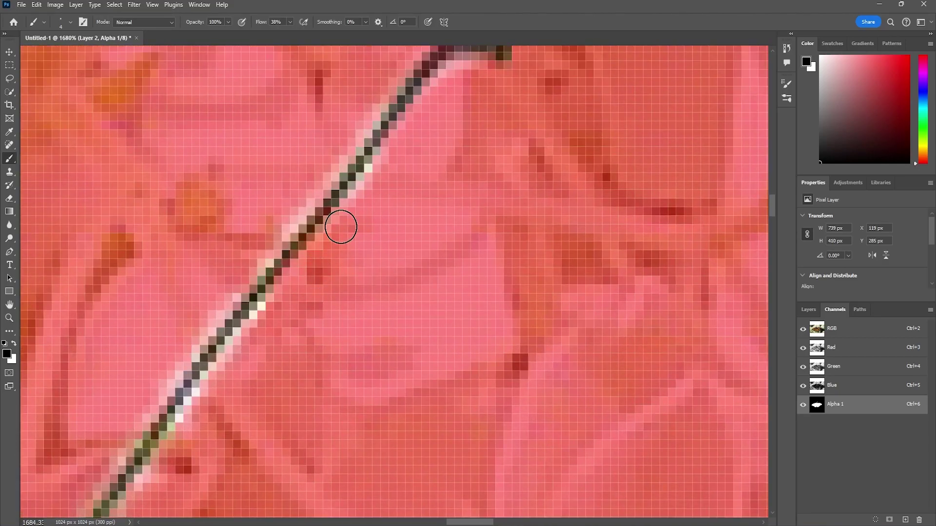
mouse_move(334, 164)
mouse_down()
mouse_move(298, 194)
mouse_move(307, 180)
mouse_move(264, 232)
mouse_move(195, 332)
mouse_move(266, 323)
mouse_move(195, 409)
mouse_move(249, 413)
mouse_move(223, 389)
mouse_move(271, 311)
mouse_move(288, 302)
mouse_move(230, 393)
mouse_move(226, 272)
mouse_move(250, 244)
mouse_up()
Step: Paint black over the light fringe along the lower part of the right antenna, down towards the head
alt+scroll(290, 337, down, 4)
alt+scroll(268, 407, up, 6)
alt+scroll(272, 404, up, 2)
alt+scroll(223, 458, down, 4)
alt+scroll(219, 418, up, 5)
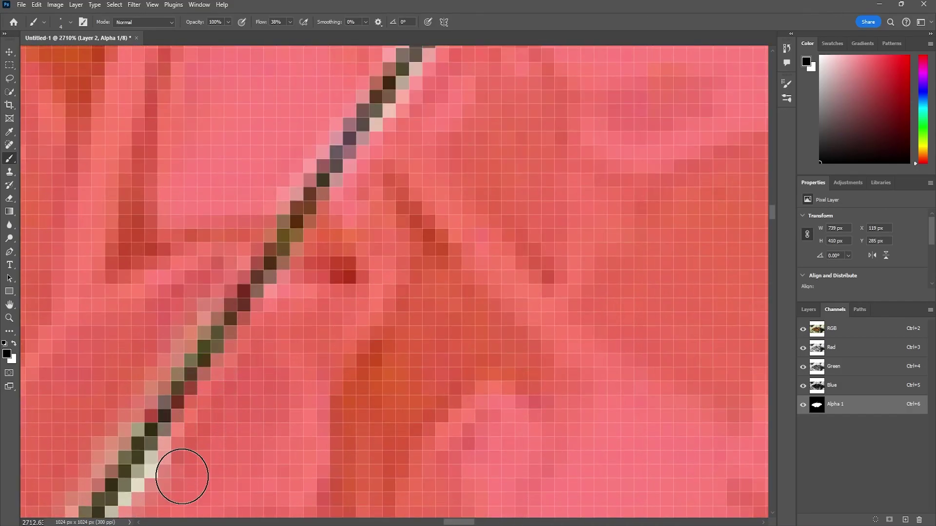
drag(166, 483, 121, 424)
alt+scroll(121, 424, down, 5)
alt+scroll(146, 415, up, 4)
mouse_move(229, 385)
mouse_down()
mouse_move(192, 405)
mouse_move(219, 335)
mouse_up()
alt+scroll(168, 376, down, 5)
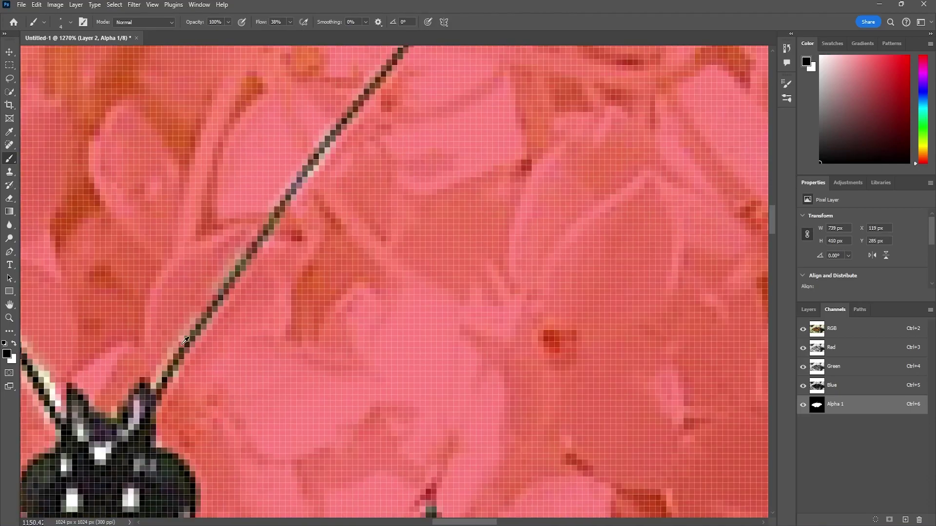
Step: Paint black over the light fringe along the left antenna, undoing the strokes that go wrong
alt+scroll(91, 267, up, 4)
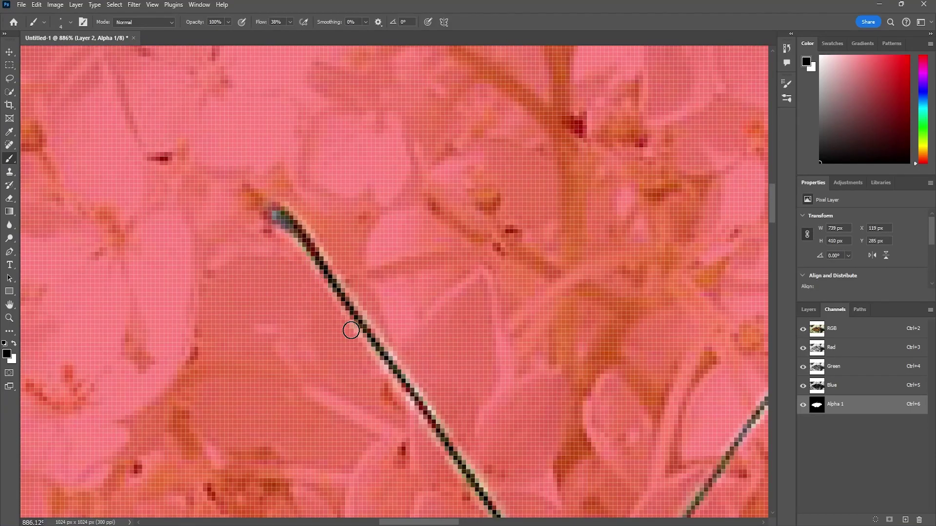
mouse_move(383, 333)
mouse_down()
mouse_move(294, 211)
mouse_move(427, 395)
mouse_up()
alt+scroll(459, 374, down, 10)
alt+scroll(480, 462, up, 9)
mouse_move(365, 266)
mouse_down()
mouse_move(506, 478)
mouse_move(471, 382)
mouse_move(400, 280)
mouse_up()
key(ctrl+z)
mouse_move(513, 451)
mouse_down()
mouse_move(393, 272)
mouse_move(518, 449)
mouse_move(518, 465)
mouse_up()
key(ctrl+z)
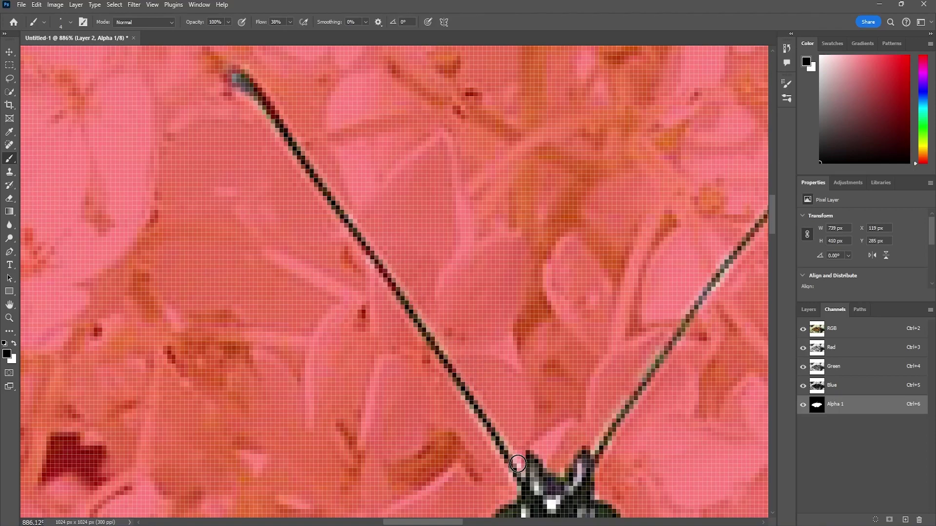
Step: Check the mask on its own, then paint black over the grey residue at the right wing notch in the colour overlay
alt+scroll(486, 439, down, 20)
alt+scroll(509, 390, up, 1)
alt+scroll(507, 366, down, 2)
alt+scroll(577, 510, up, 4)
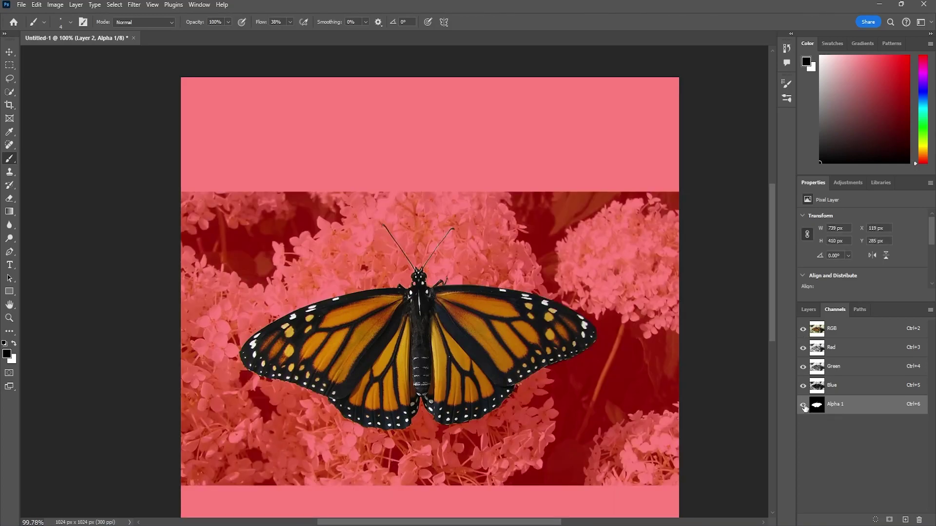
click(803, 331)
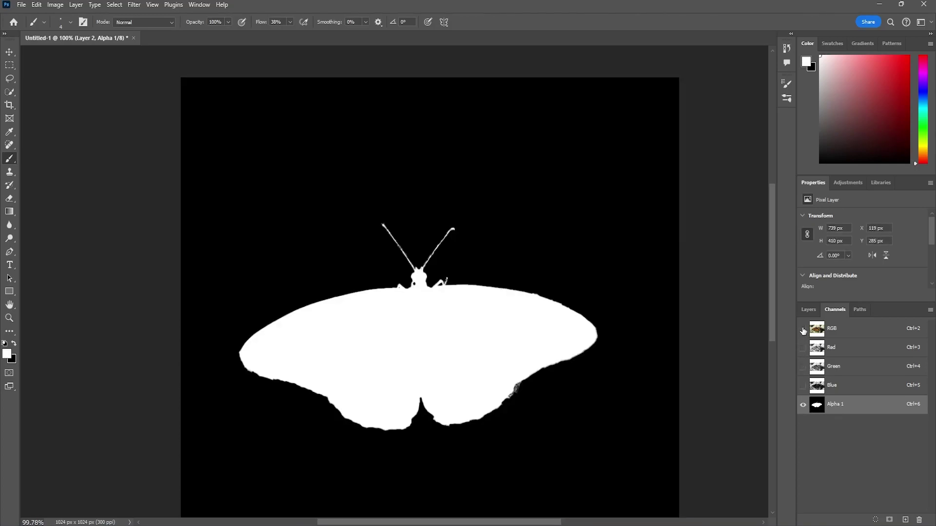
alt+scroll(512, 405, up, 15)
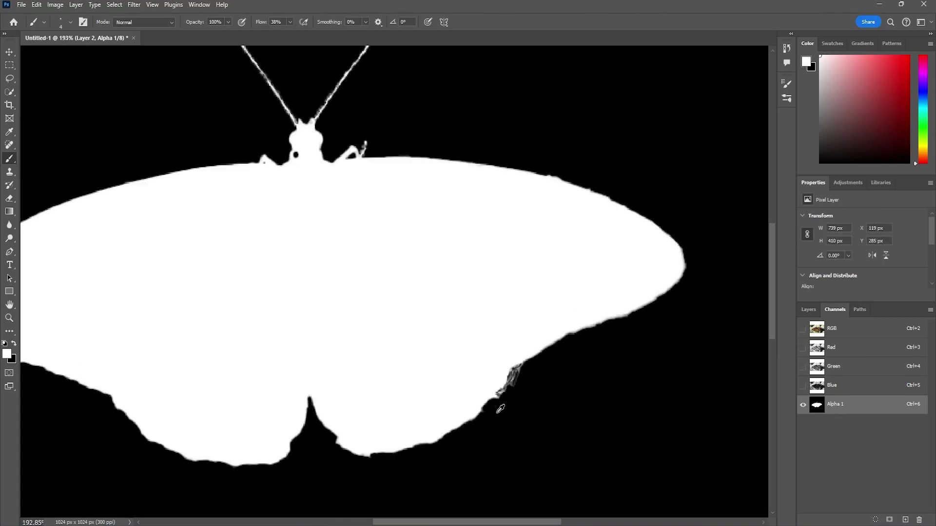
click(803, 331)
mouse_move(559, 293)
mouse_down()
mouse_move(543, 291)
mouse_move(565, 287)
mouse_move(532, 300)
mouse_move(528, 347)
mouse_move(502, 356)
mouse_up()
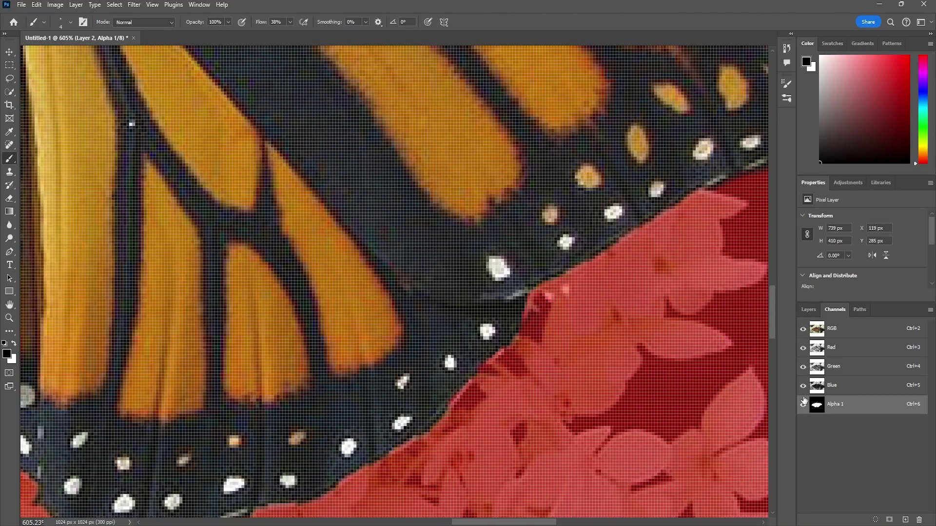
Step: In the mask-only view, undo the white stroke at the right wing notch and paint black over the remaining grey traces
click(804, 330)
drag(543, 317, 536, 313)
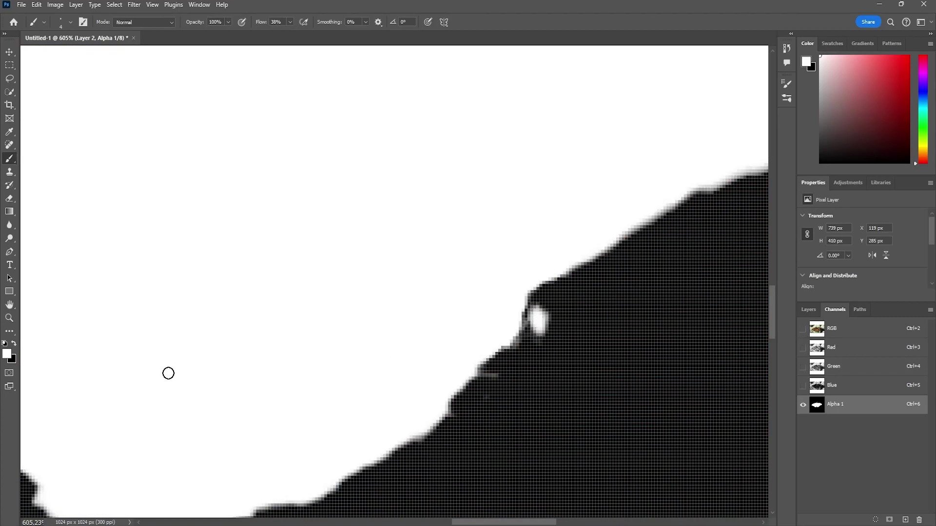
key(ctrl+z)
click(14, 344)
mouse_move(541, 351)
mouse_down()
mouse_move(539, 313)
mouse_move(466, 418)
mouse_move(455, 420)
mouse_up()
scroll(566, 368, down, 1)
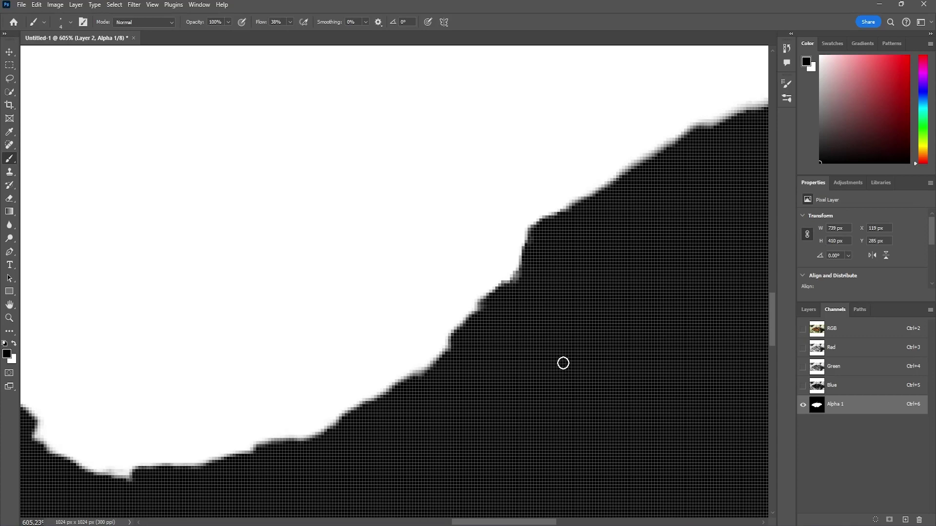
Step: Paint black over the uneven spots along the lower edges of both hindwings in the mask-only view
alt+scroll(563, 363, down, 3)
alt+scroll(562, 364, down, 2)
alt+scroll(412, 409, up, 4)
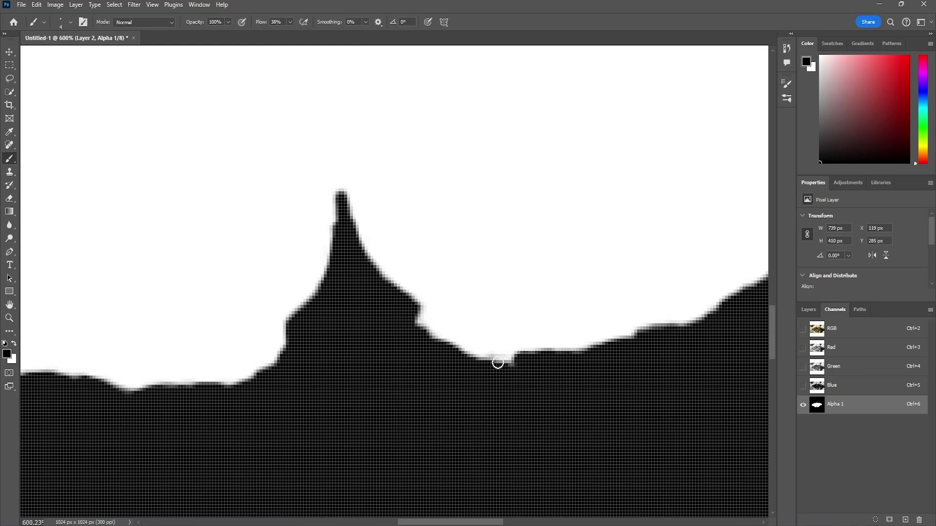
alt+scroll(486, 358, up, 2)
mouse_move(528, 366)
mouse_down()
mouse_move(464, 357)
mouse_move(366, 305)
mouse_move(454, 346)
mouse_move(527, 357)
mouse_up()
drag(185, 358, 120, 403)
Step: Inspect the Alpha 1 mask around the head, antennae and whole butterfly, comparing the mask-only view with the colour overlay
alt+scroll(290, 366, down, 8)
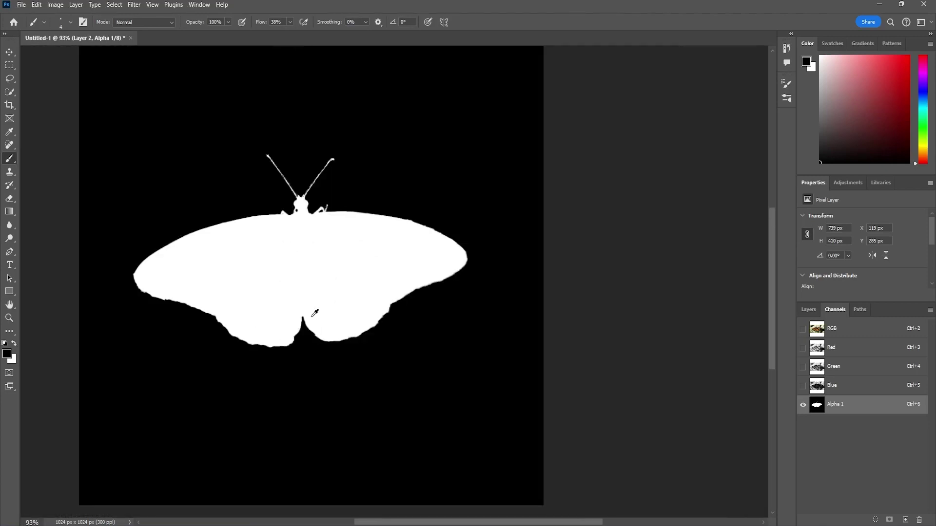
alt+scroll(285, 176, up, 4)
alt+scroll(297, 239, up, 3)
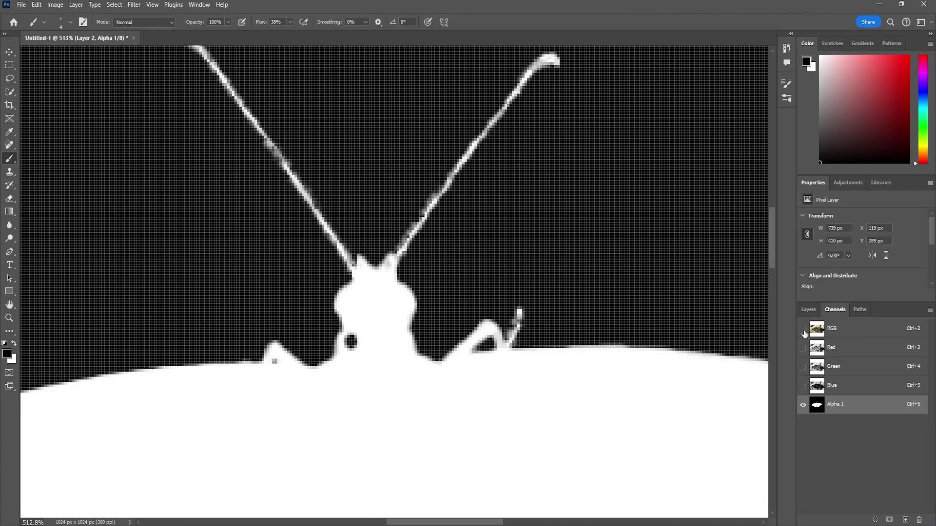
click(803, 329)
alt+scroll(361, 312, up, 5)
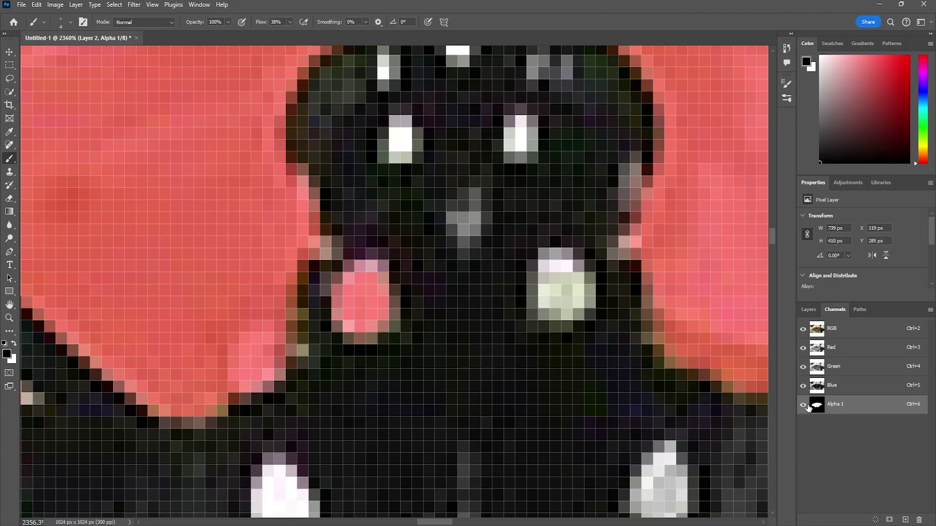
click(803, 330)
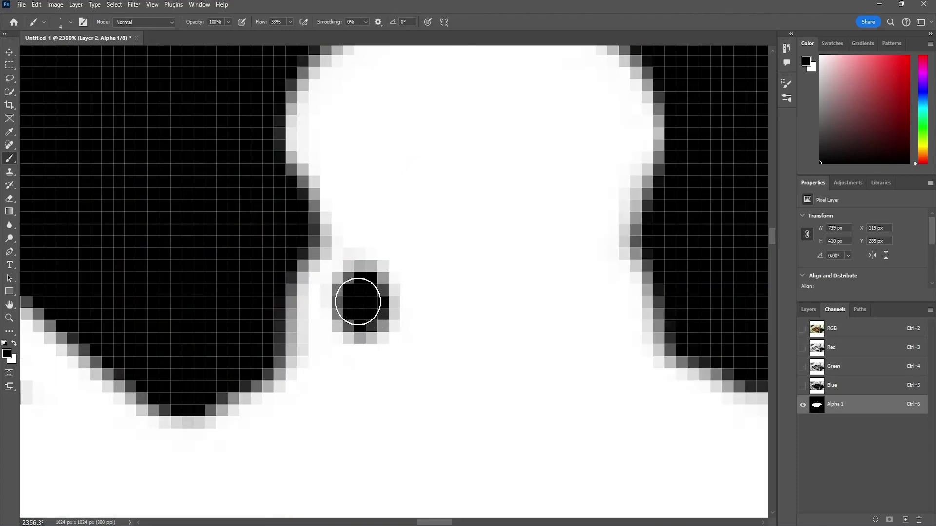
alt+scroll(357, 304, down, 10)
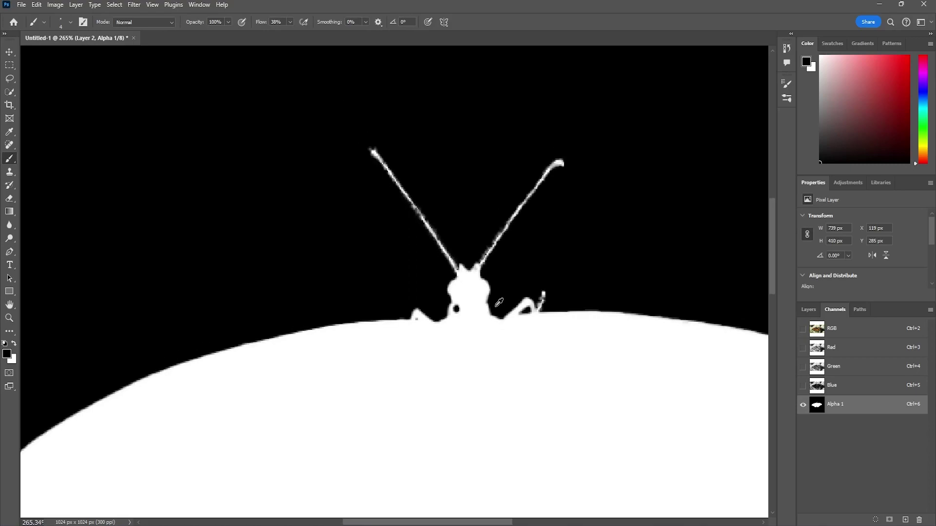
alt+scroll(499, 303, down, 2)
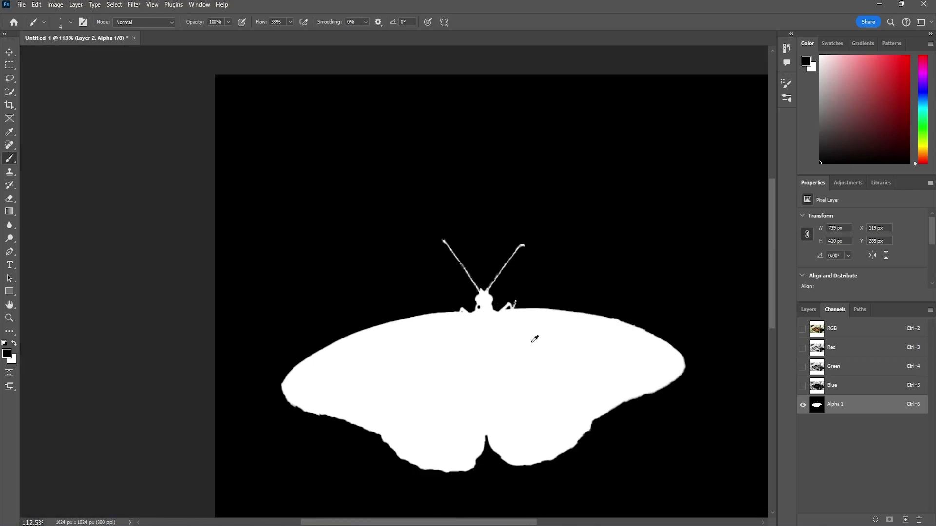
alt+scroll(619, 343, up, 1)
click(803, 329)
scroll(602, 323, down, 3)
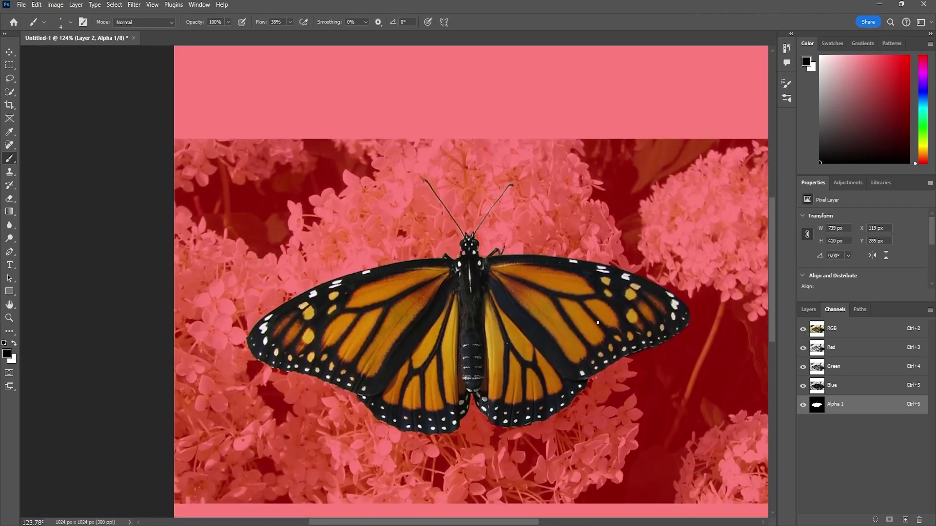
Step: Check the layer stack and the channels of Butterfly.tif
click(808, 312)
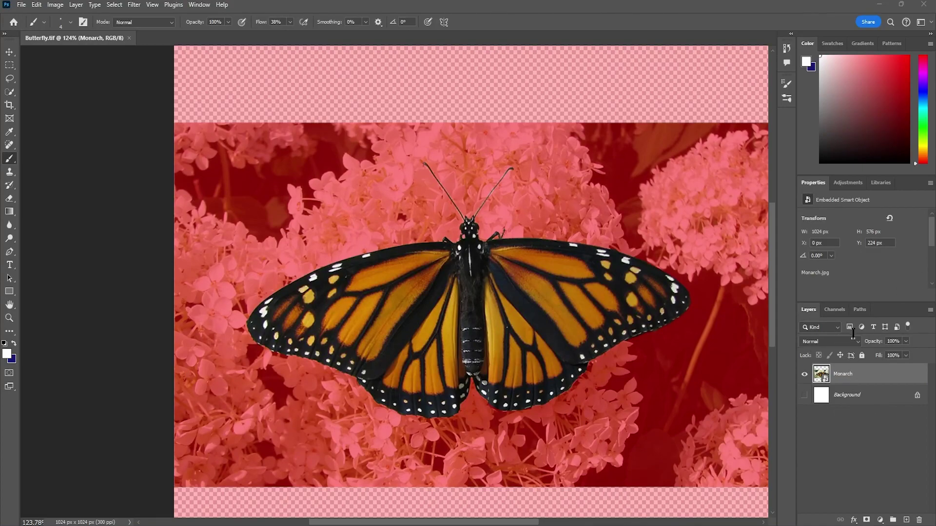
click(835, 310)
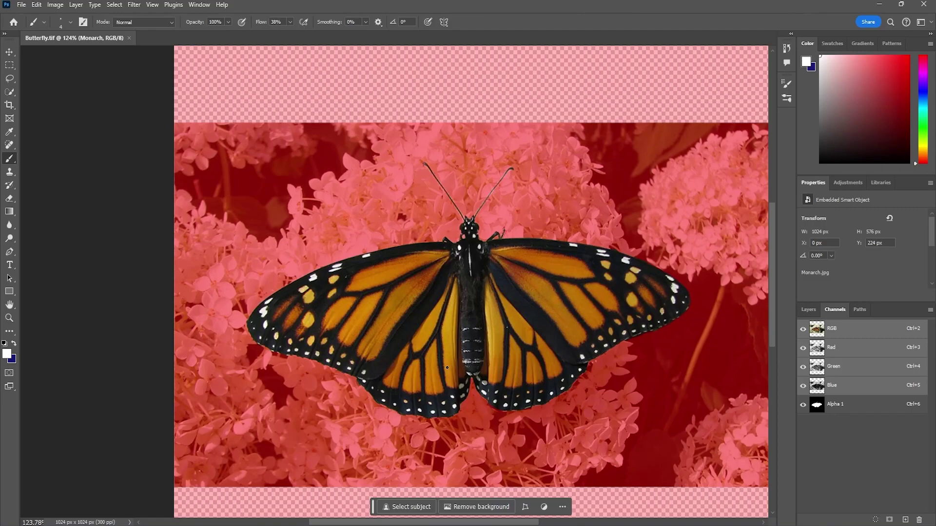
click(808, 309)
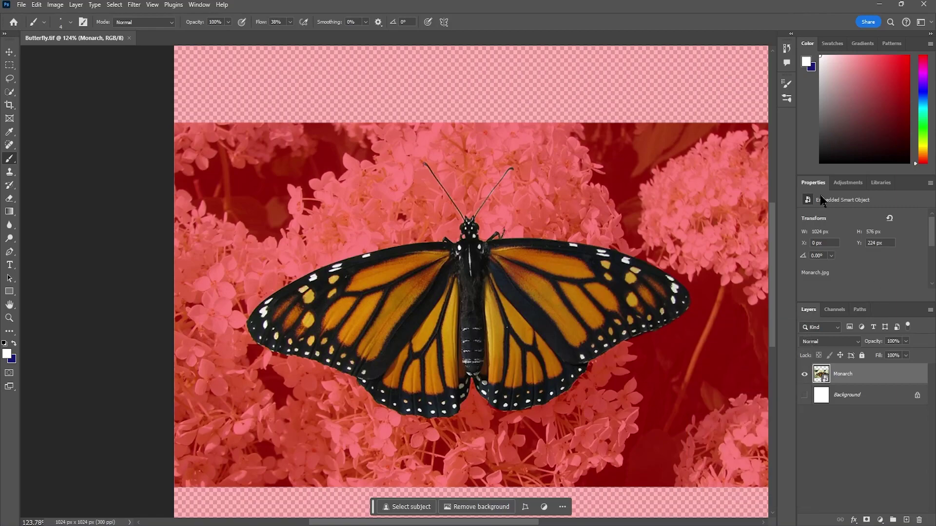
Step: Save the document to the Desktop as Butterfly.tif in TIFF format, replacing the existing file, with image compression None
click(22, 5)
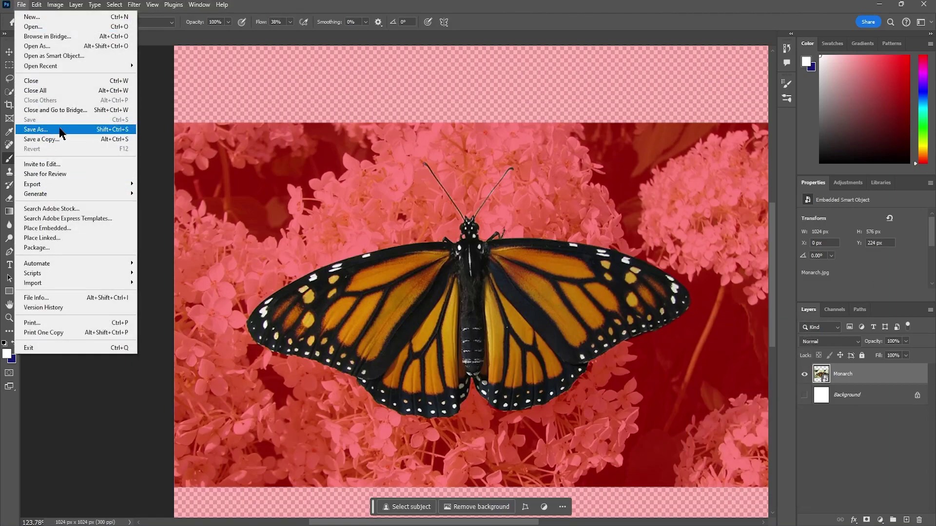
click(35, 129)
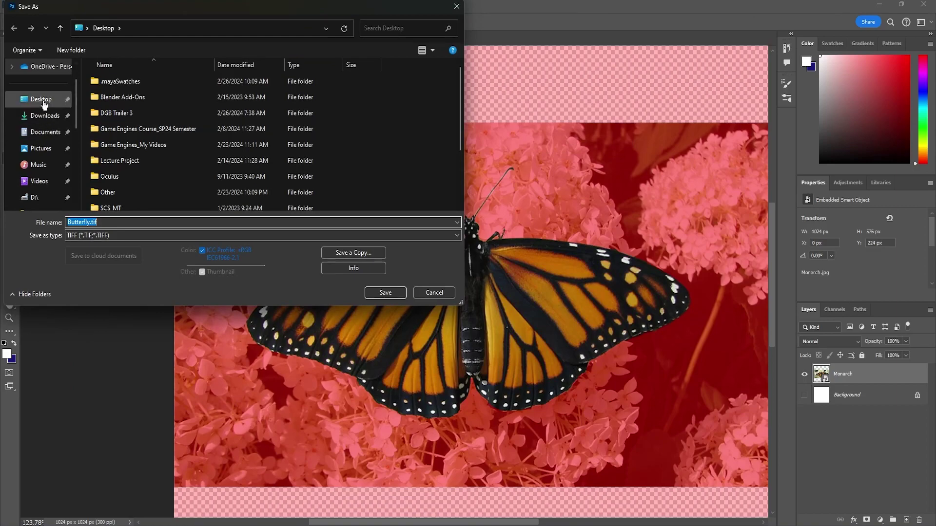
click(44, 104)
scroll(103, 128, down, 3)
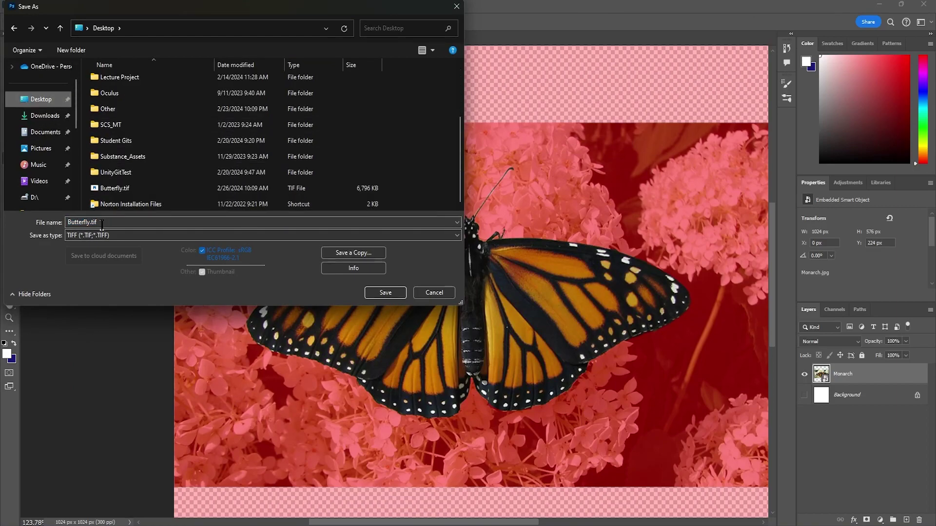
click(115, 190)
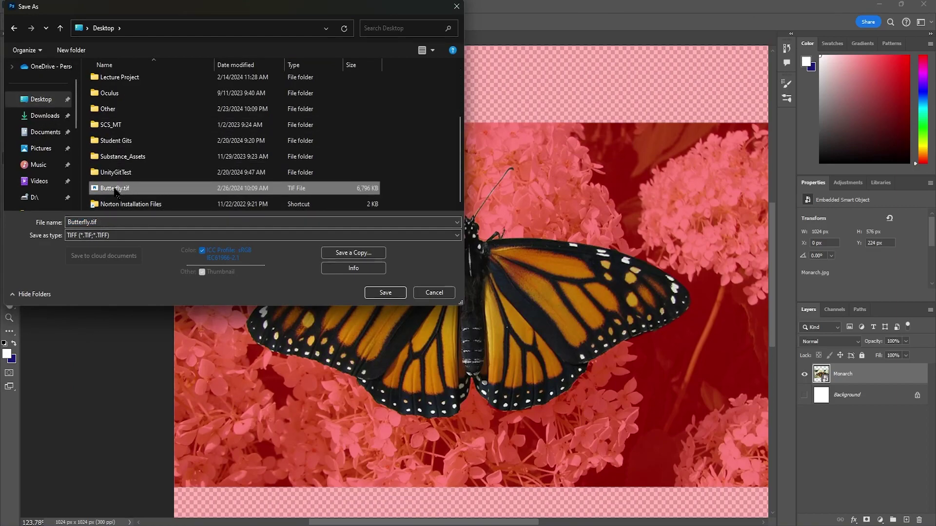
click(108, 236)
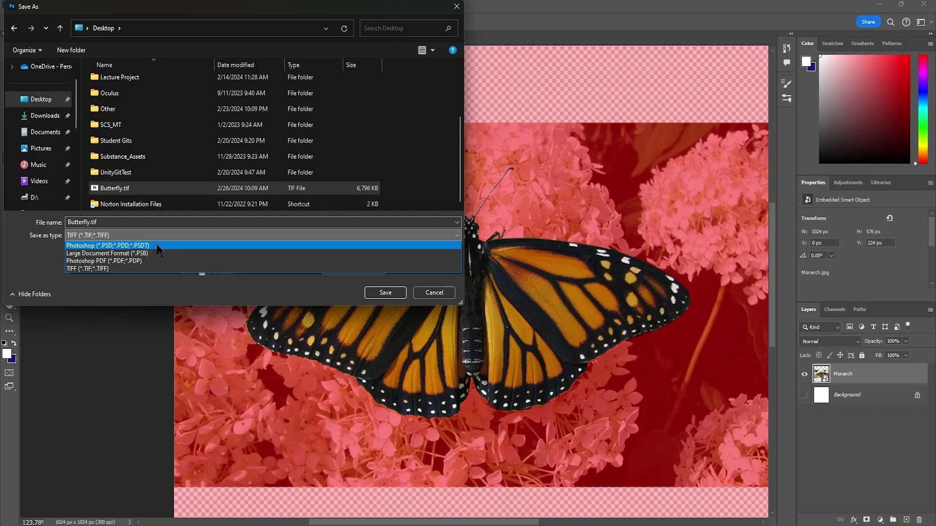
click(165, 270)
click(385, 293)
click(493, 268)
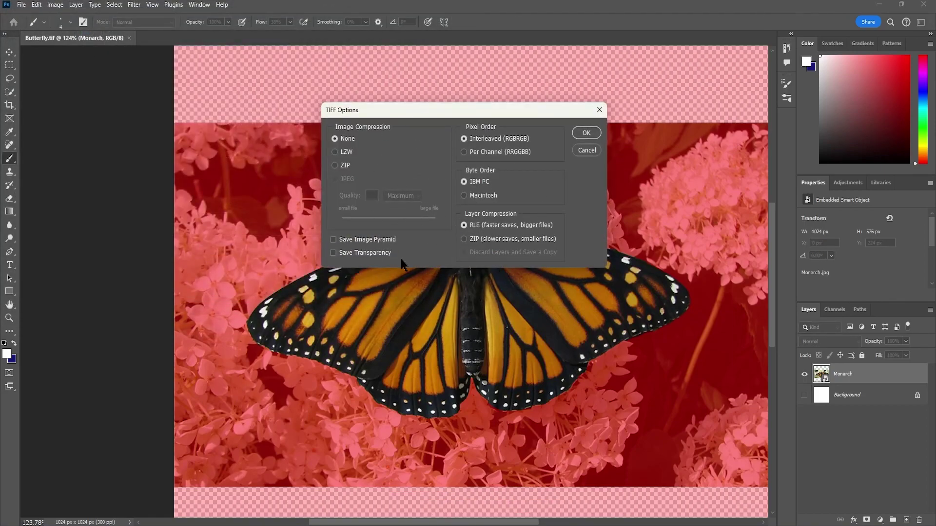
click(587, 134)
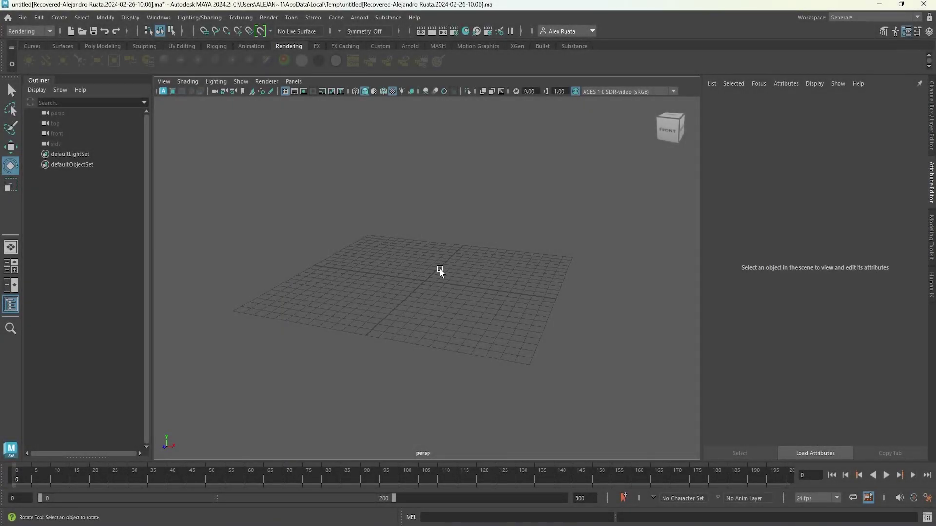
Step: Switch to Maya, create a polygon plane and rotate it about the X axis until it stands roughly upright
alt+drag(440, 269, 434, 275)
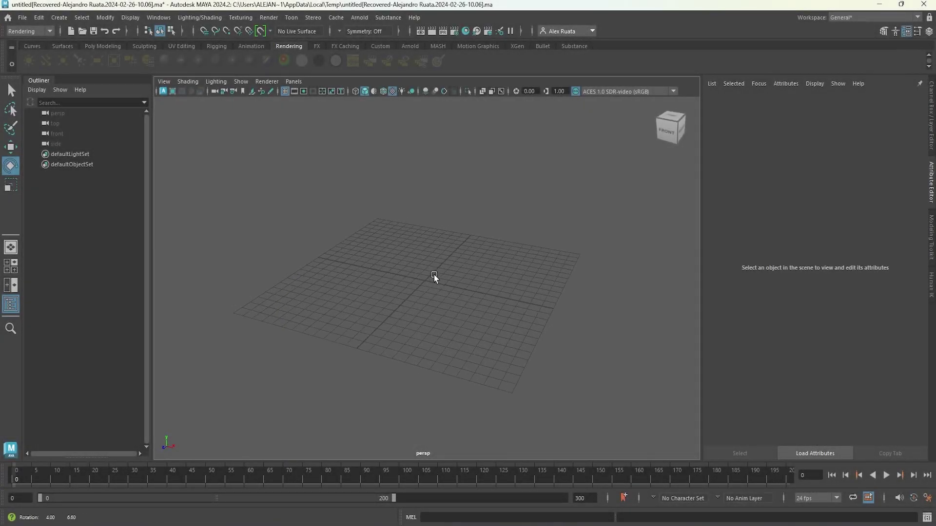
click(22, 17)
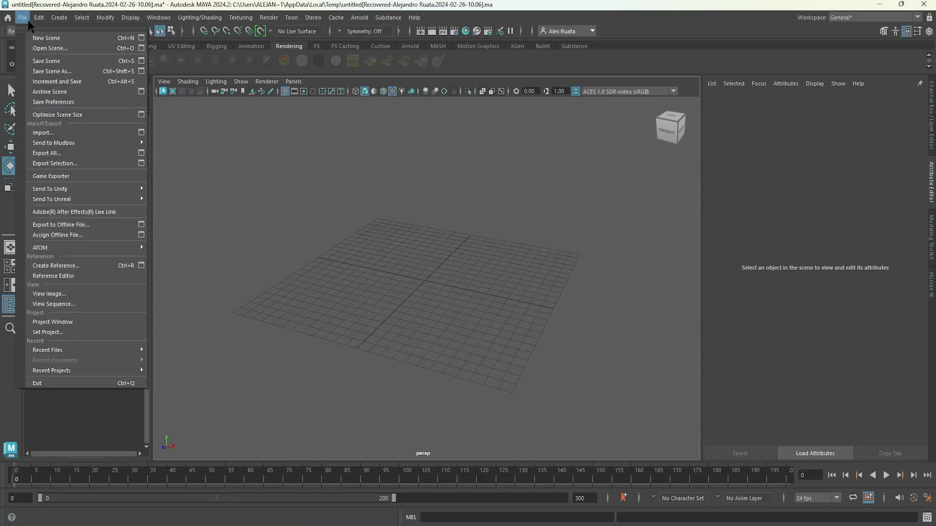
click(59, 17)
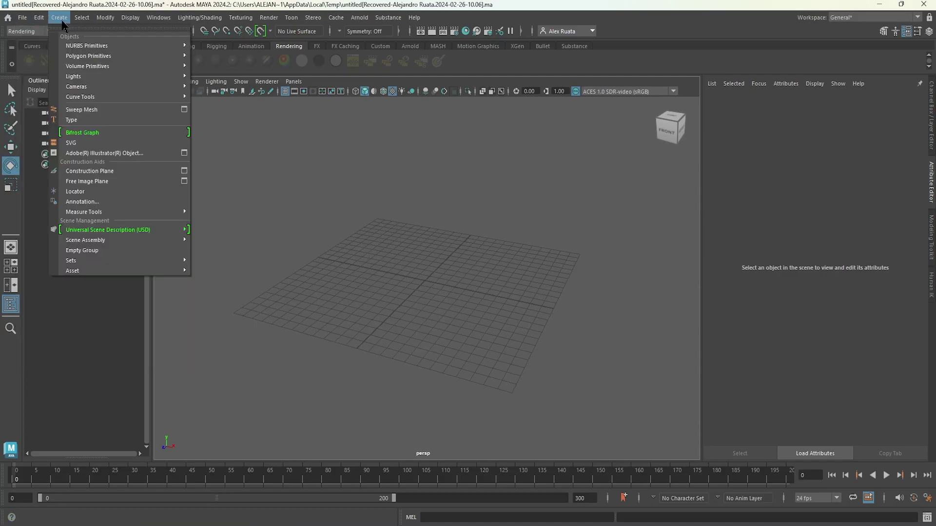
mouse_move(106, 57)
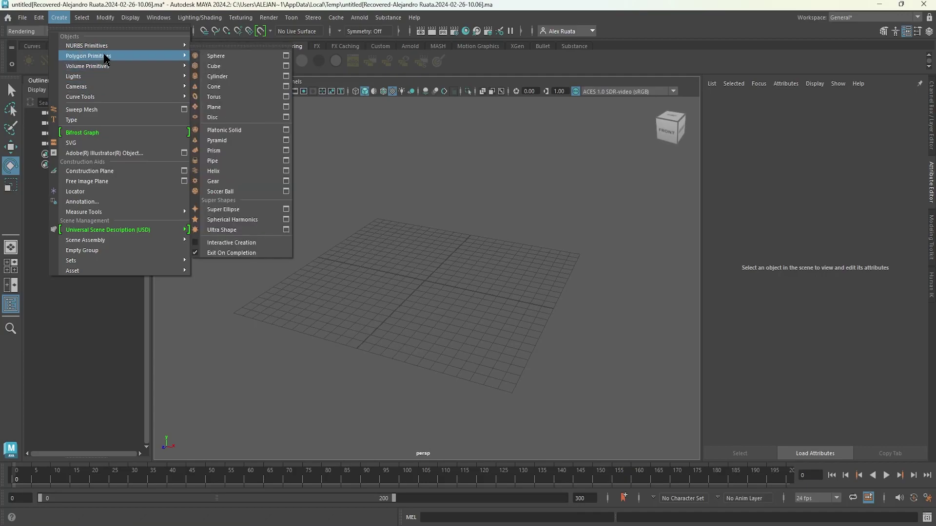
click(233, 107)
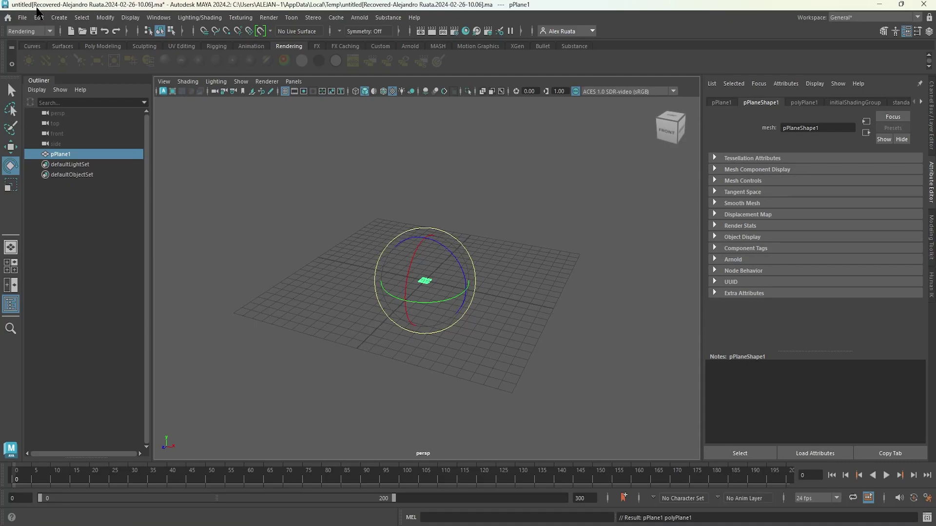
alt+drag(323, 215, 338, 227)
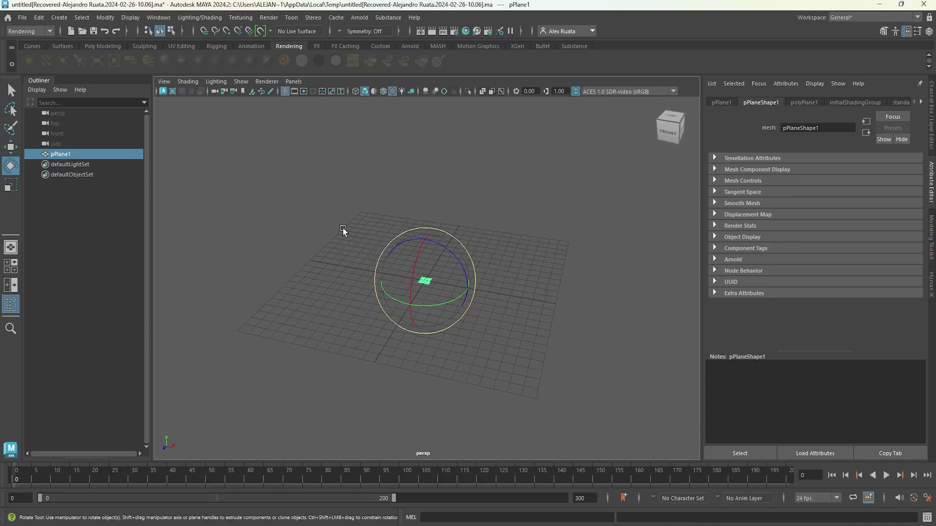
drag(420, 262, 414, 312)
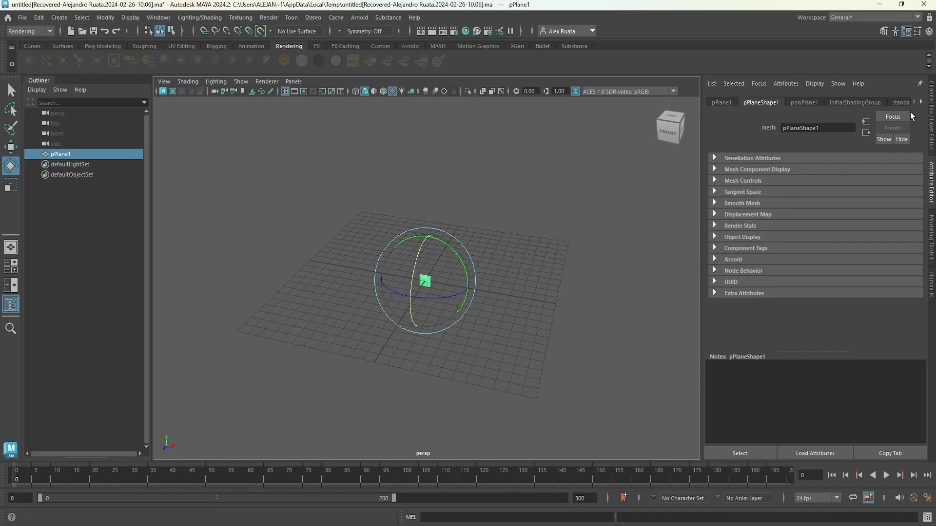
Step: Set the plane's width subdivisions to 2, height subdivisions to 1 and Rotate X to 90
click(930, 32)
click(833, 222)
click(906, 251)
text(2)
click(910, 259)
text(1)
key(Return)
click(910, 136)
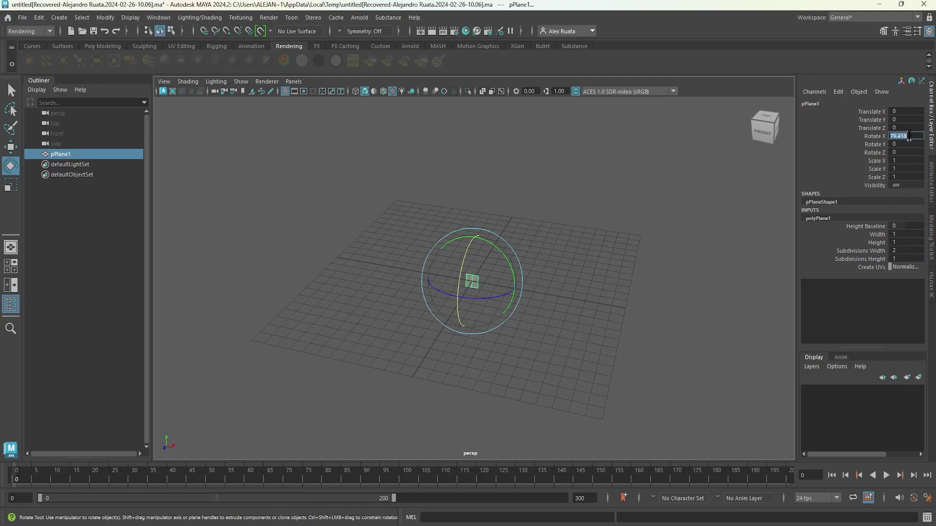
key(Return)
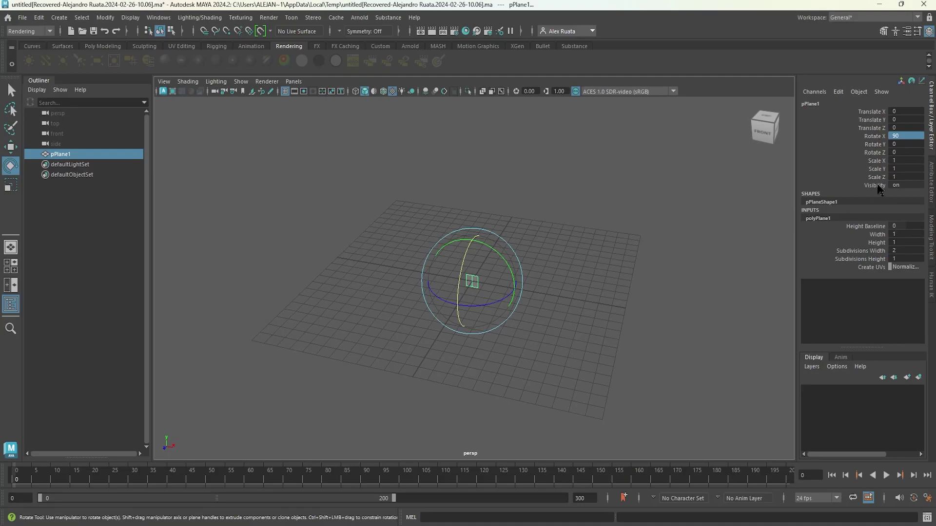
Step: Scale the plane to 9 in X, 5 in Y and 5 in Z
click(906, 160)
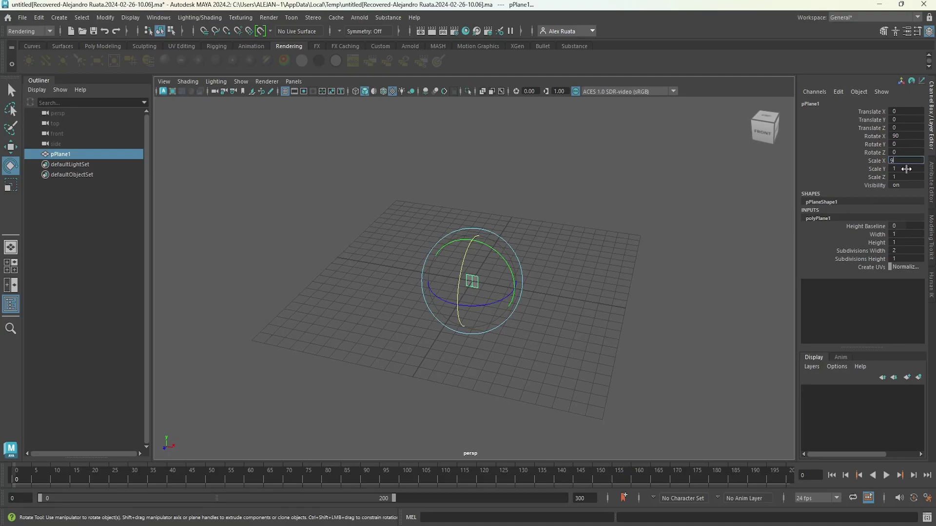
text(9)
click(906, 169)
click(907, 176)
text(5)
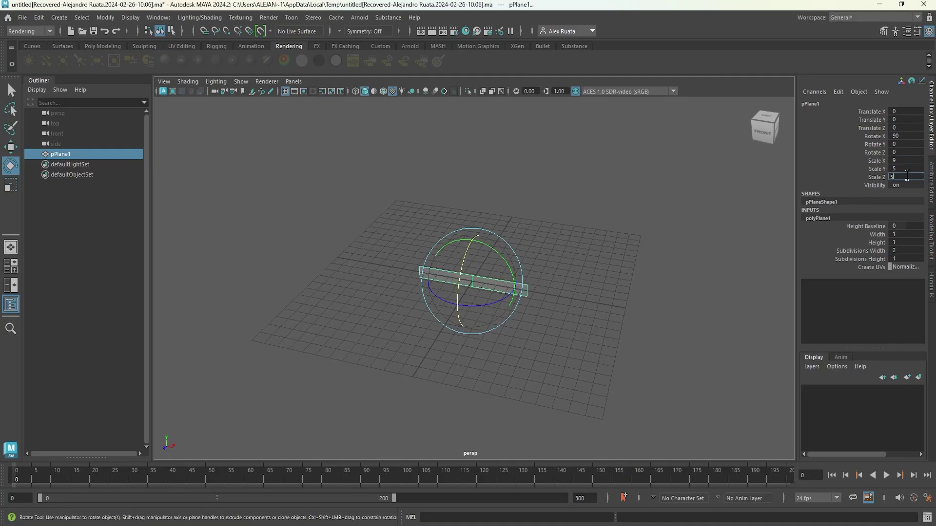
key(Return)
Step: Assign a new Lambert material to the plane
scroll(536, 287, up, 5)
alt+drag(545, 291, 552, 270)
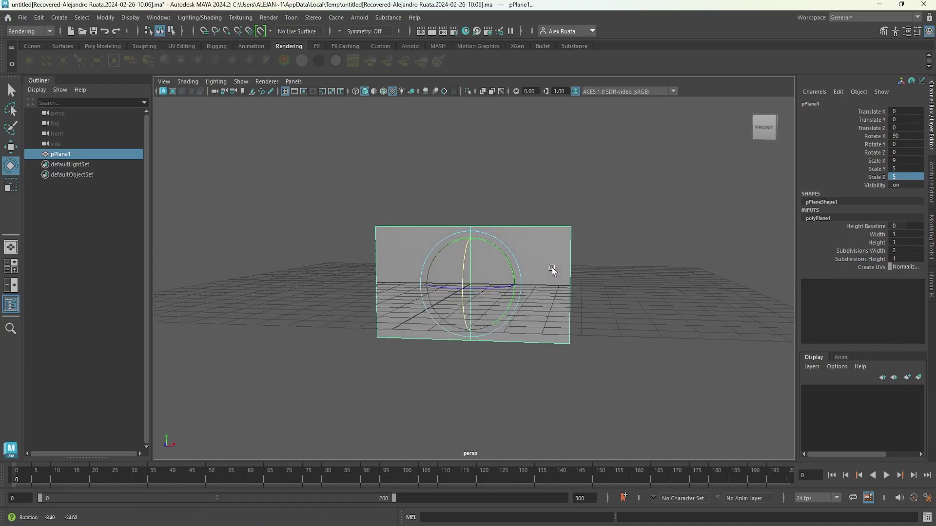
scroll(555, 272, up, 4)
right_drag(557, 235, 560, 500)
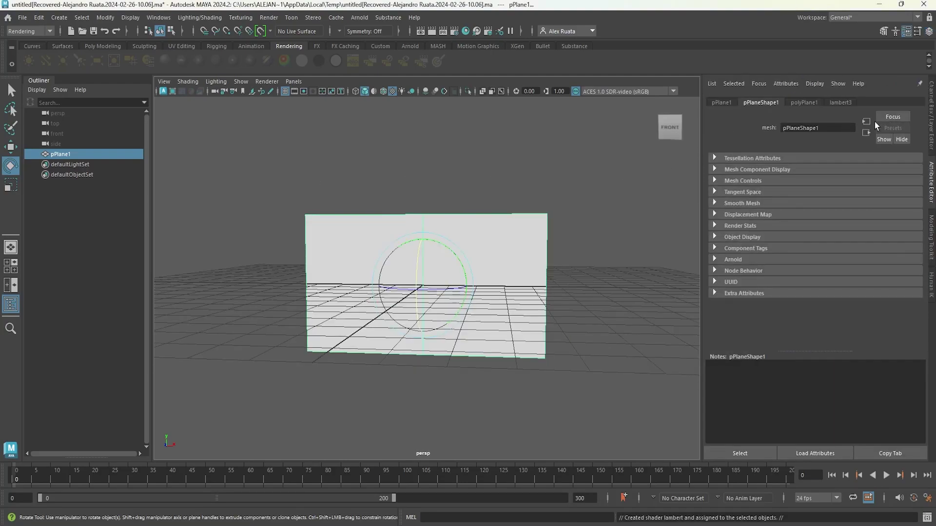
Step: Connect a file texture to the Lambert material's color and load Butterfly.tif from the Desktop into it
click(843, 103)
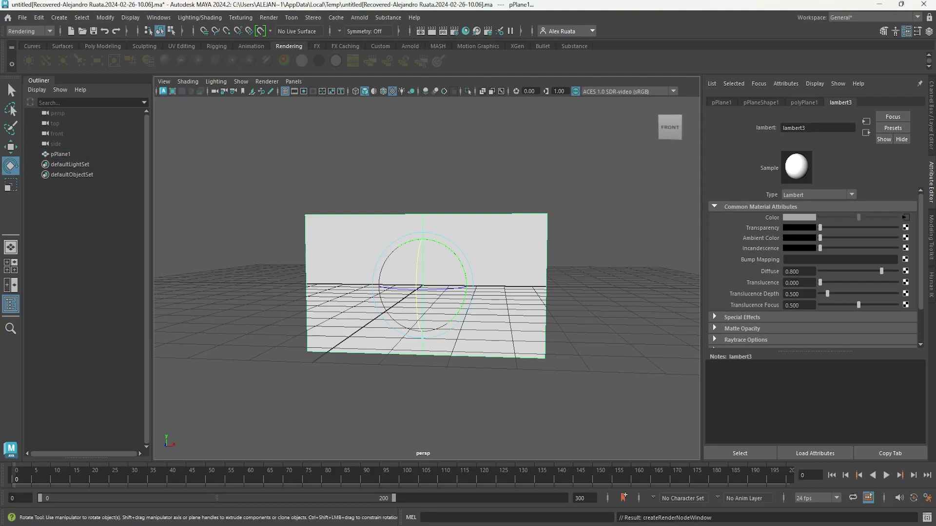
click(908, 211)
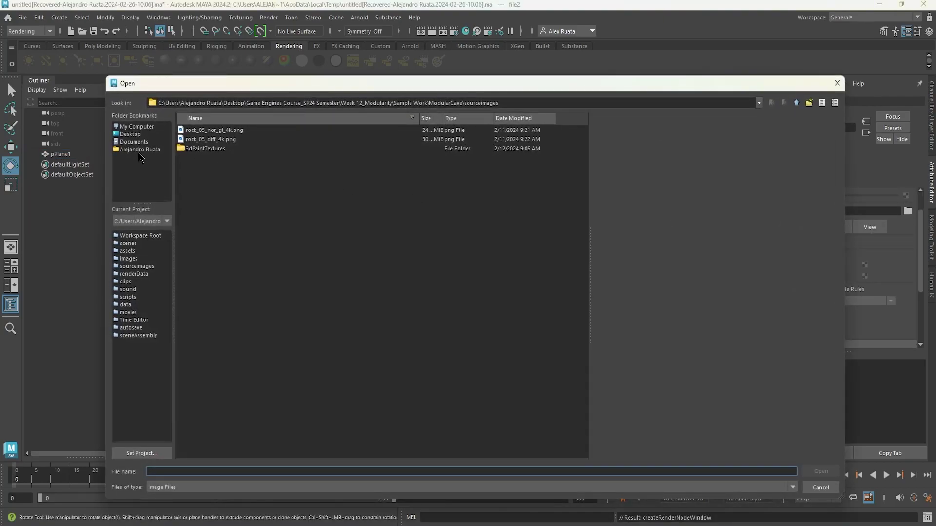
click(130, 134)
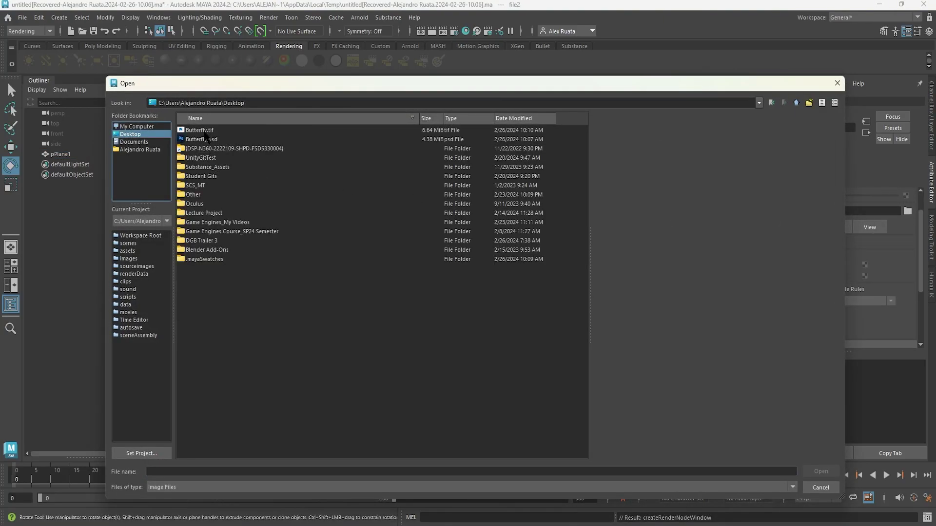
click(207, 131)
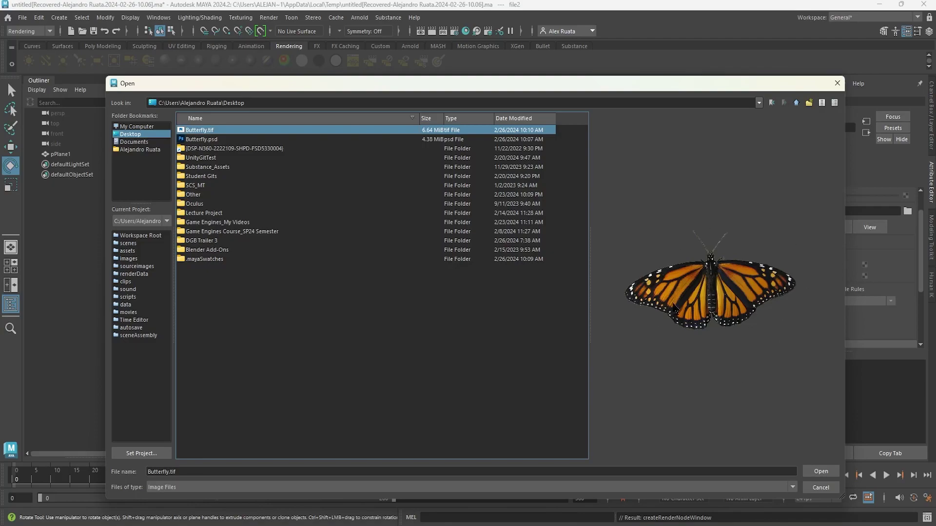
click(821, 471)
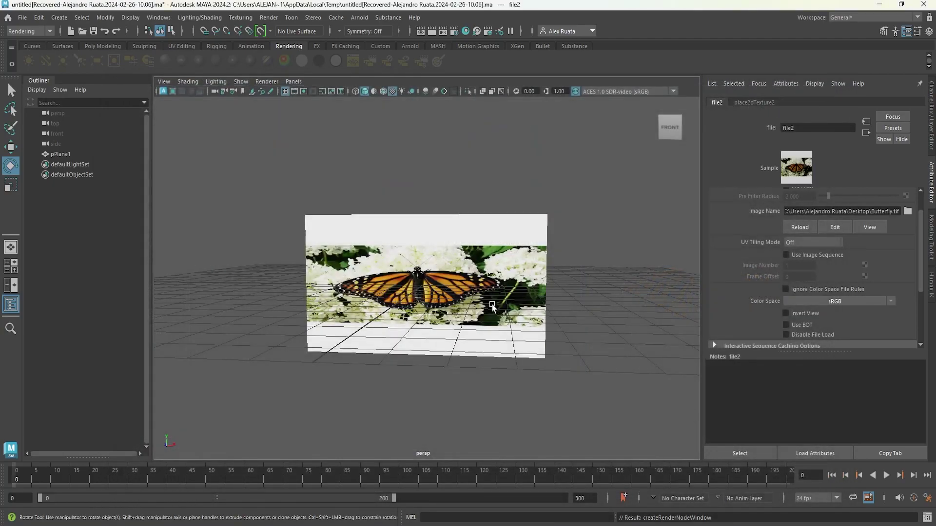
Step: Load Butterfly.tif from the Desktop as the image of the plane's file texture, replacing the PSD version
alt+drag(490, 257, 489, 286)
scroll(509, 274, up, 5)
scroll(510, 274, up, 1)
scroll(563, 277, down, 5)
alt+drag(563, 276, 539, 273)
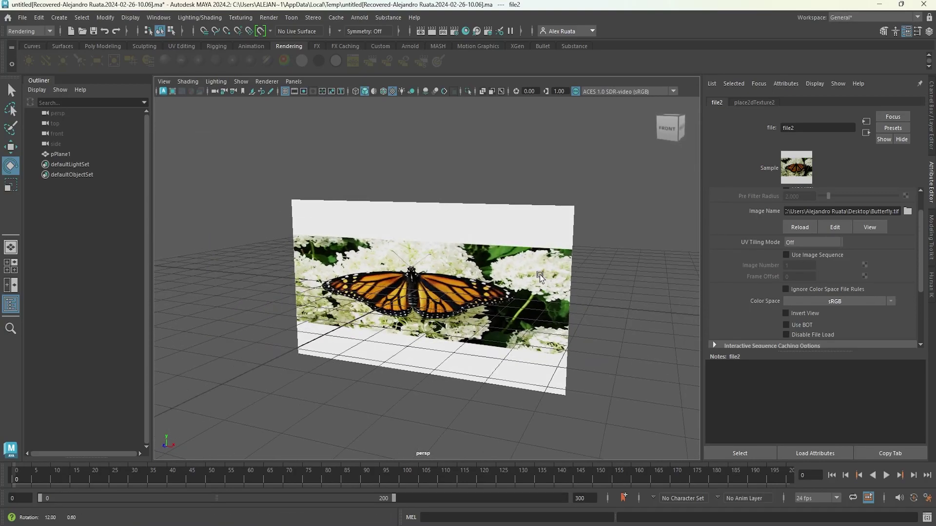
click(532, 241)
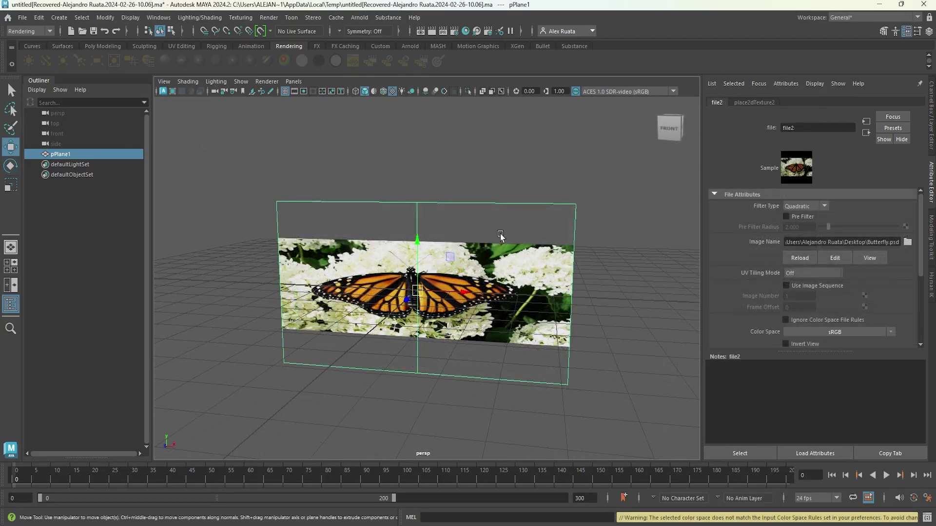
click(908, 242)
click(200, 130)
double_click(202, 131)
alt+drag(351, 221, 455, 298)
scroll(539, 288, up, 3)
Step: Reselect the plane, switch to the Modeling menu set, and open the UV Editor beside the butterfly
click(661, 239)
click(458, 294)
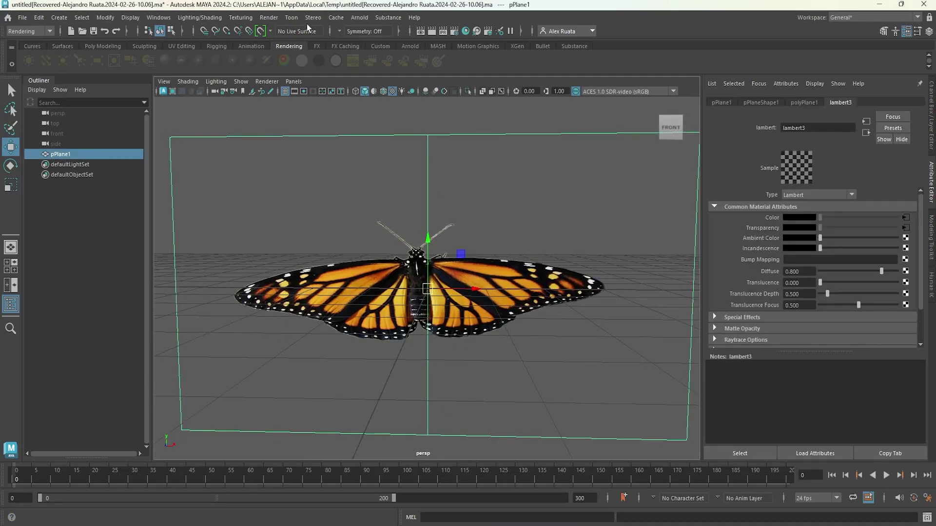
click(42, 32)
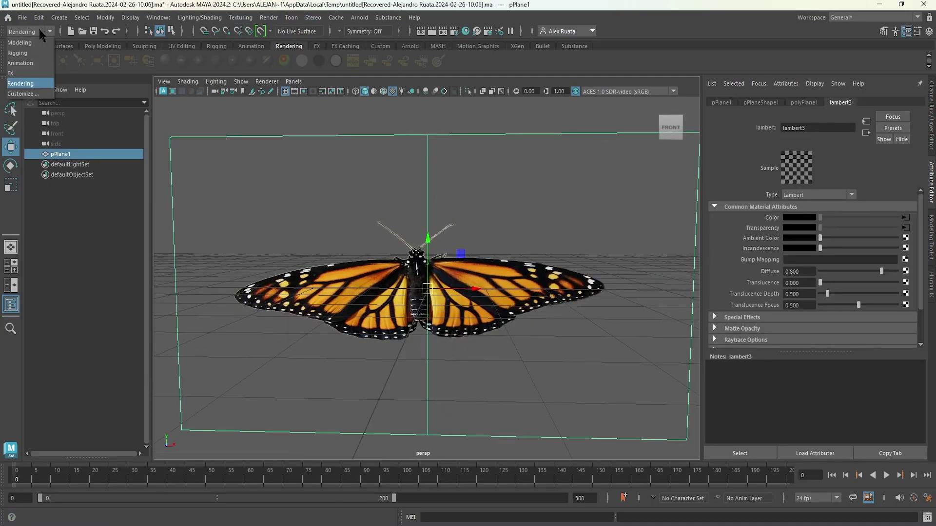
click(19, 43)
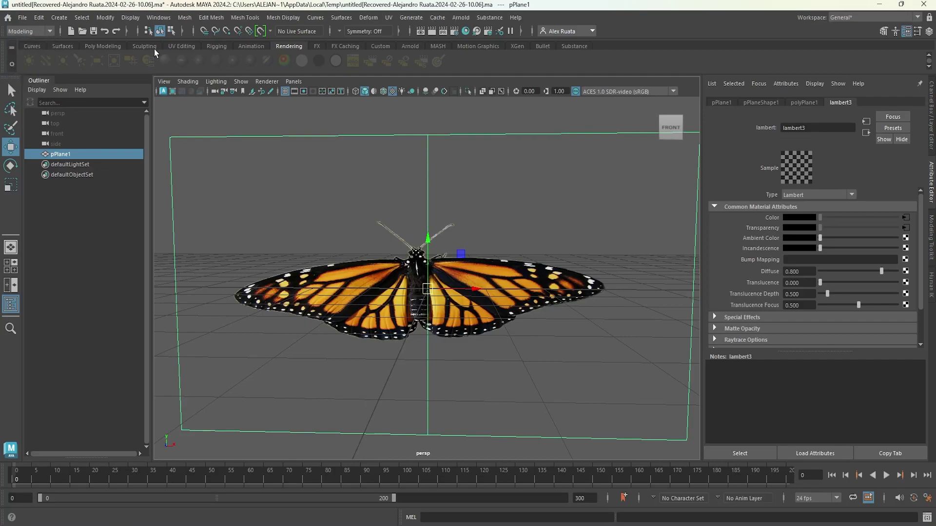
click(389, 18)
click(422, 39)
drag(439, 59, 597, 63)
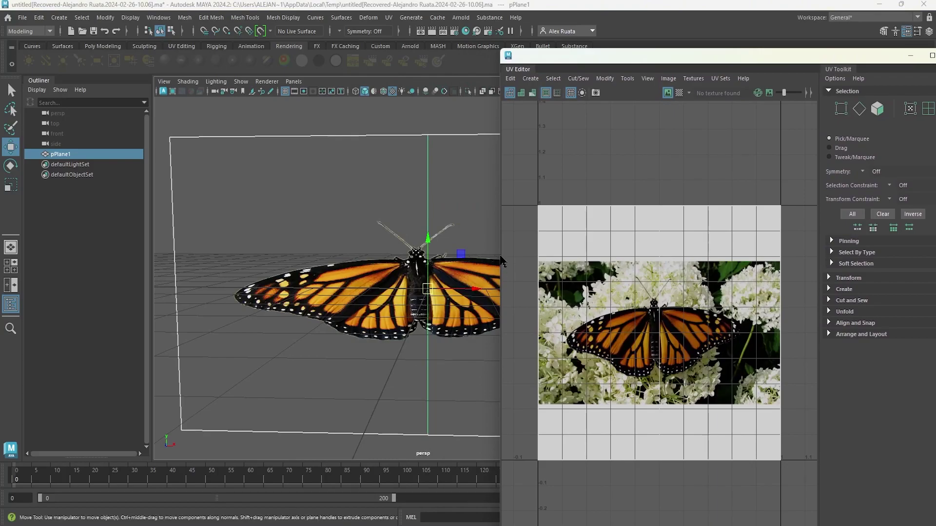
Step: Select the plane's UV shell, rotate it slightly counterclockwise and shift it slightly left to straighten and centre the butterfly
right_drag(618, 277, 639, 283)
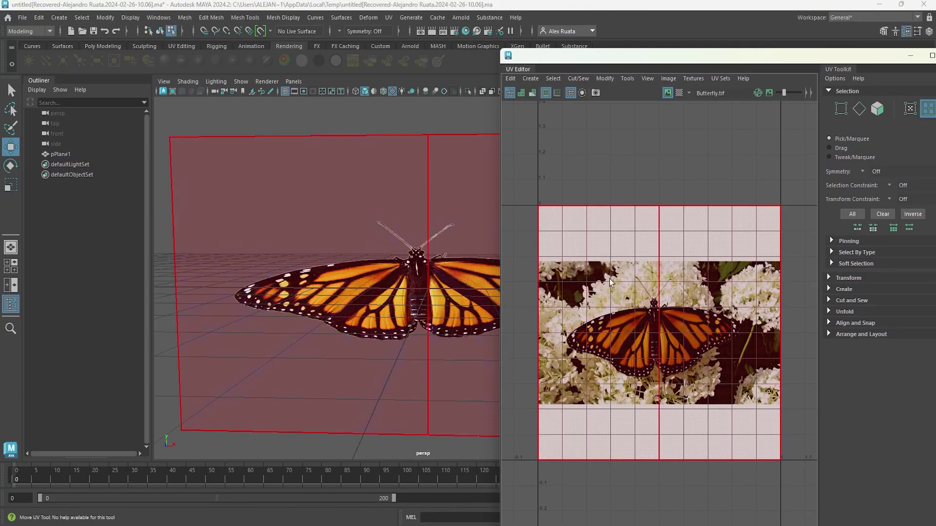
click(639, 282)
key(e)
drag(685, 287, 680, 282)
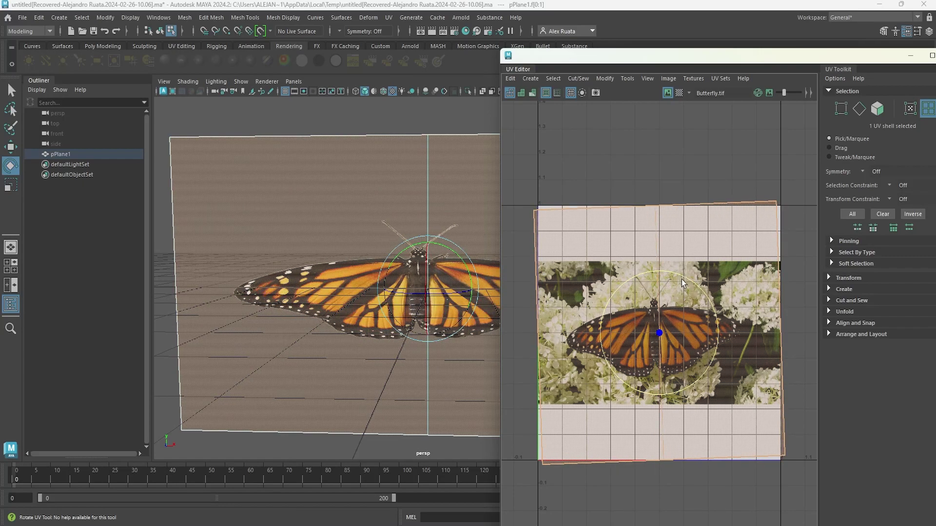
key(w)
mouse_move(728, 334)
mouse_down()
mouse_move(860, 330)
mouse_move(718, 338)
mouse_up()
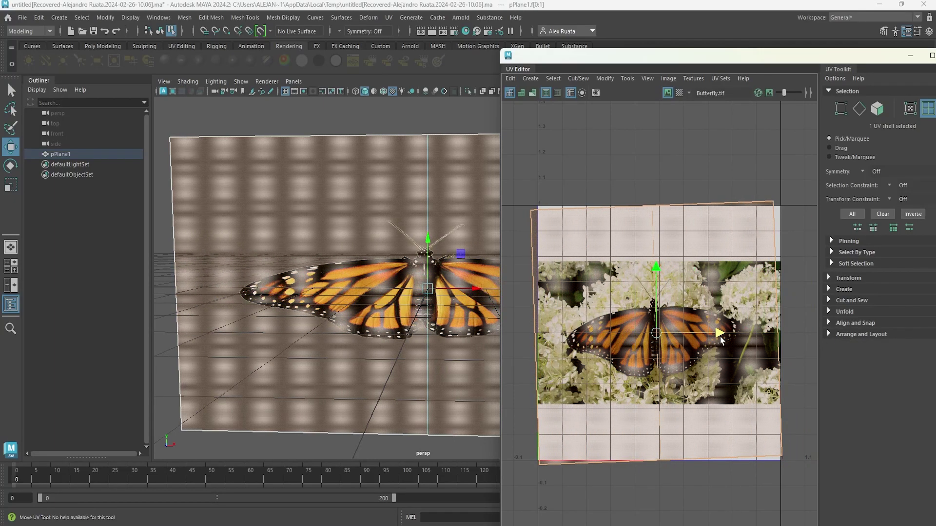
Step: Scale the UV shell down in height and width until it closely frames the butterfly, then minimize the UV Editor
key(r)
drag(654, 273, 654, 301)
drag(714, 333, 699, 334)
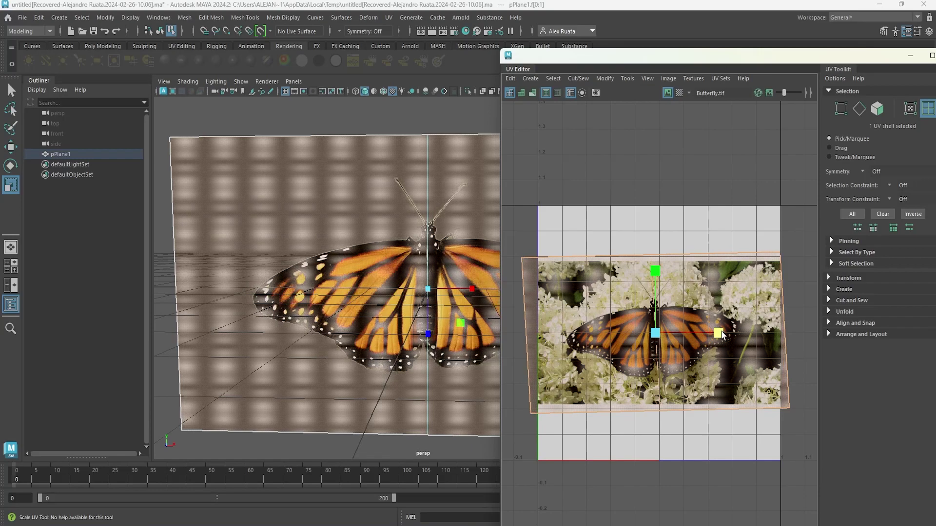
drag(720, 336, 721, 336)
alt+middle_drag(399, 317, 308, 311)
drag(717, 335, 691, 336)
scroll(362, 308, down, 5)
alt+middle_drag(380, 304, 346, 310)
scroll(372, 299, up, 2)
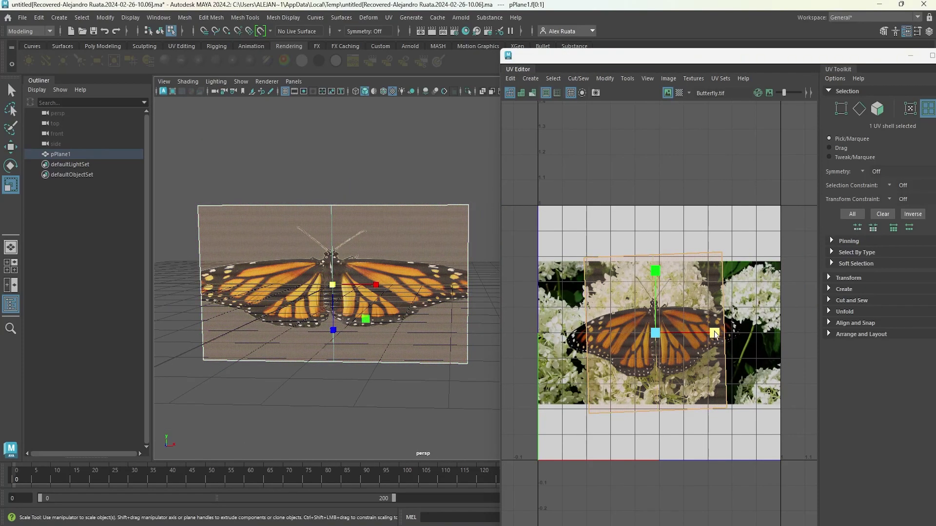
drag(715, 334, 710, 337)
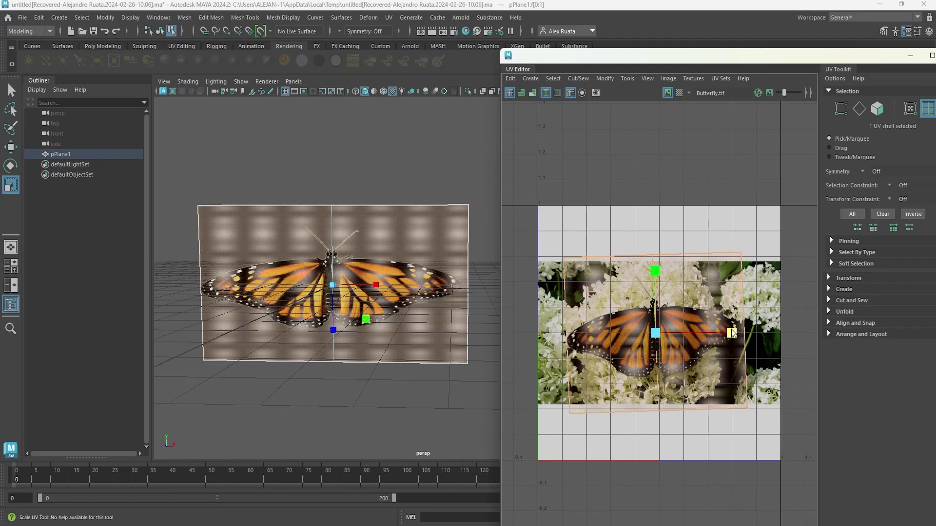
mouse_move(656, 269)
mouse_down()
mouse_move(655, 259)
mouse_move(658, 294)
mouse_move(658, 285)
mouse_up()
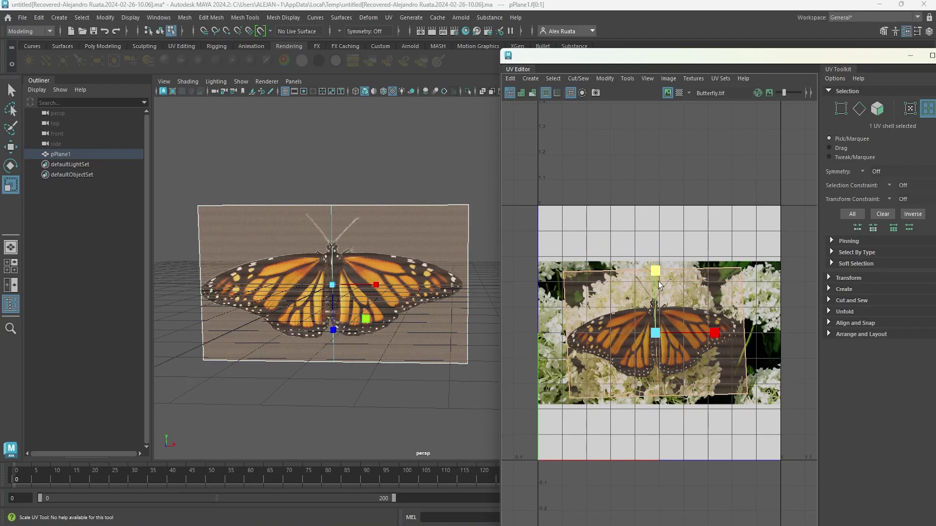
click(910, 55)
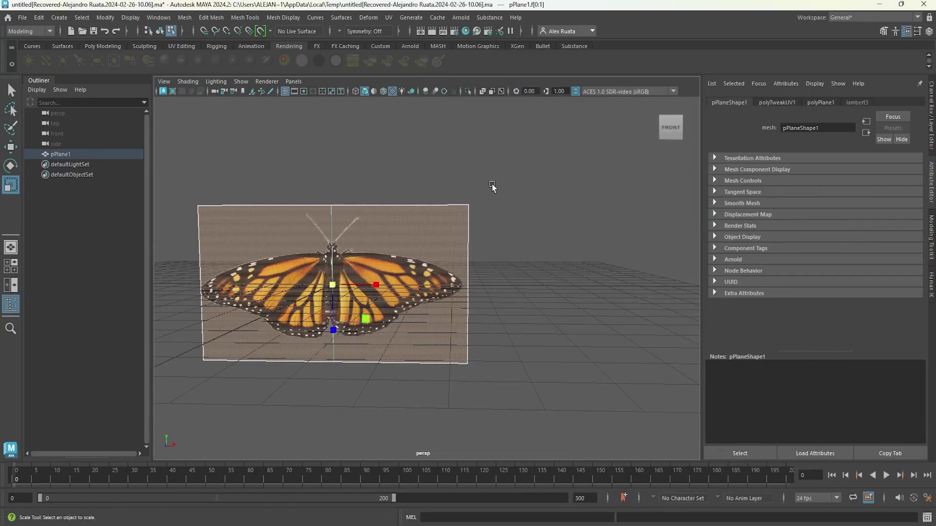
Step: Return the plane to object mode with the Select tool and deselect it
click(476, 184)
scroll(472, 180, up, 4)
alt+middle_drag(416, 216, 463, 223)
alt+drag(465, 226, 403, 257)
scroll(403, 257, down, 3)
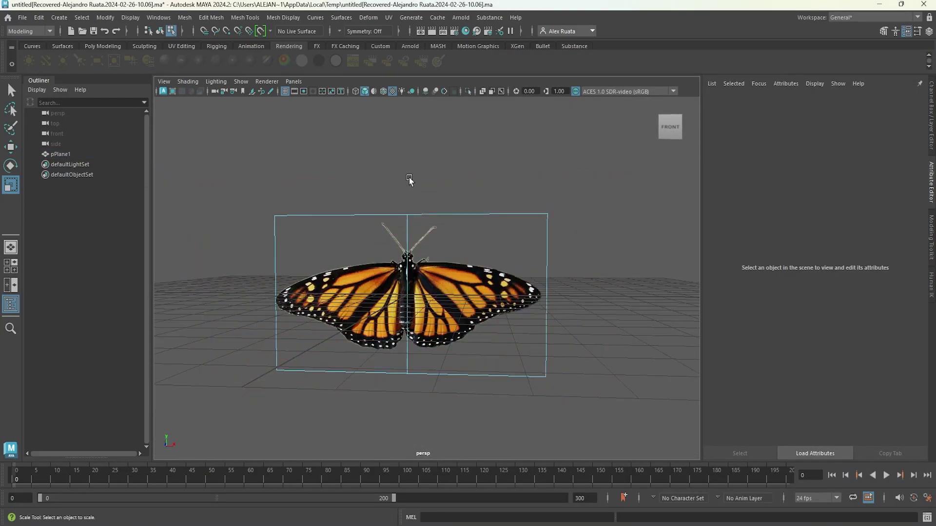
click(10, 91)
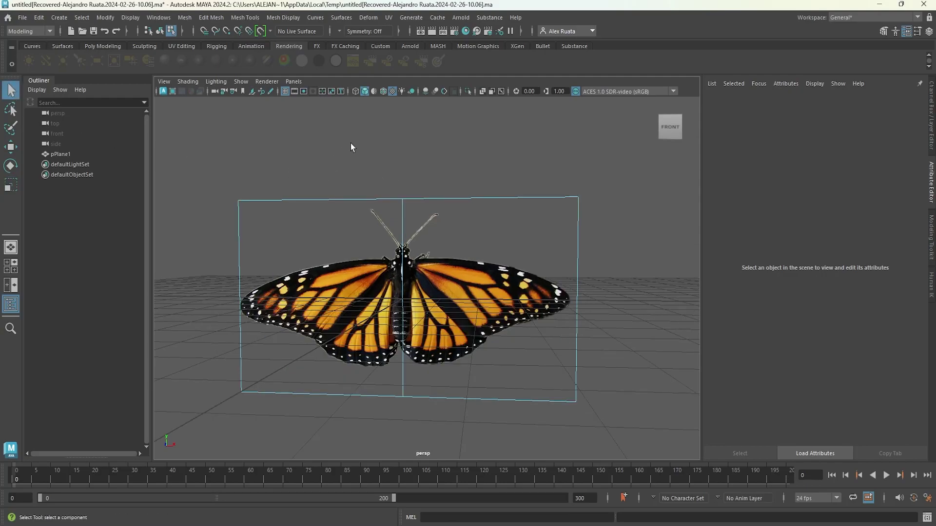
scroll(353, 151, up, 4)
right_click(375, 190)
right_drag(375, 190, 415, 176)
scroll(390, 182, down, 4)
click(408, 157)
alt+drag(408, 158, 395, 180)
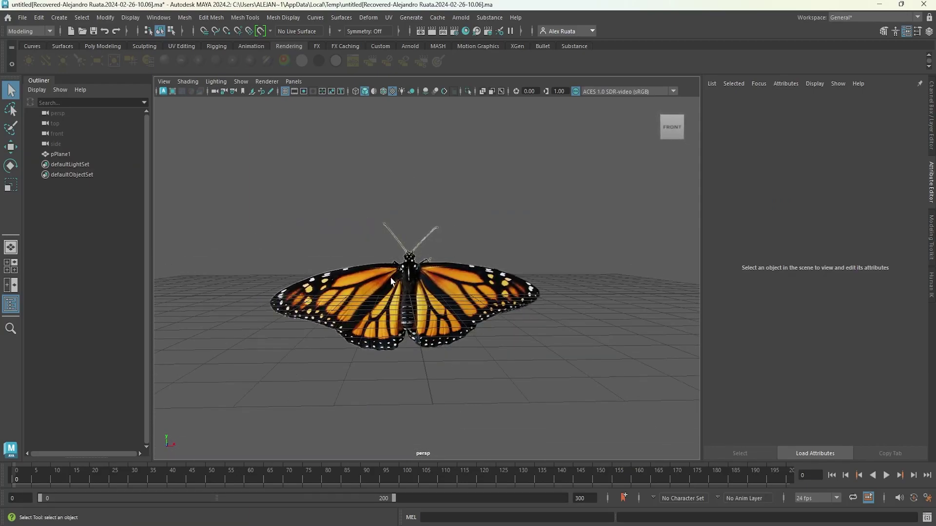
scroll(425, 291, up, 5)
mouse_move(426, 291)
alt+mouse_down()
mouse_move(380, 291)
mouse_move(490, 293)
mouse_move(426, 286)
mouse_move(440, 292)
alt+mouse_up()
alt+right_drag(478, 283, 466, 285)
alt+drag(465, 285, 372, 295)
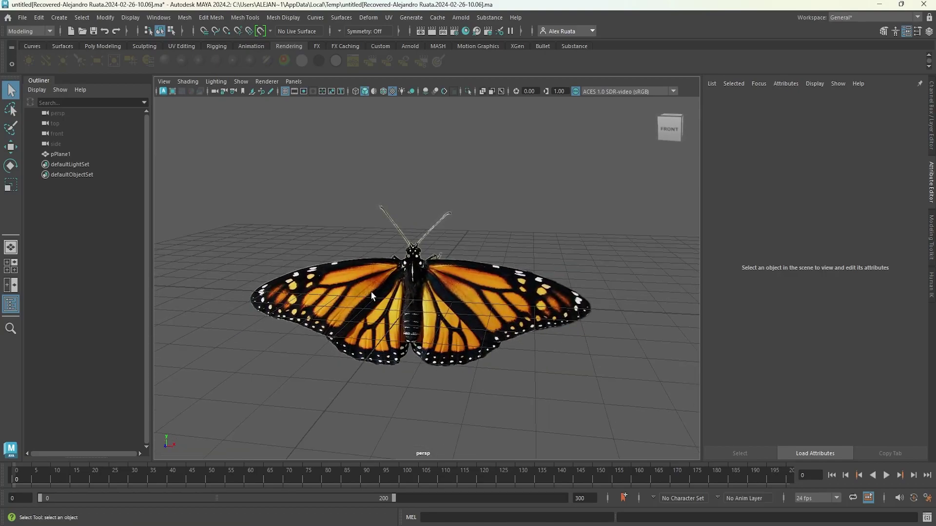